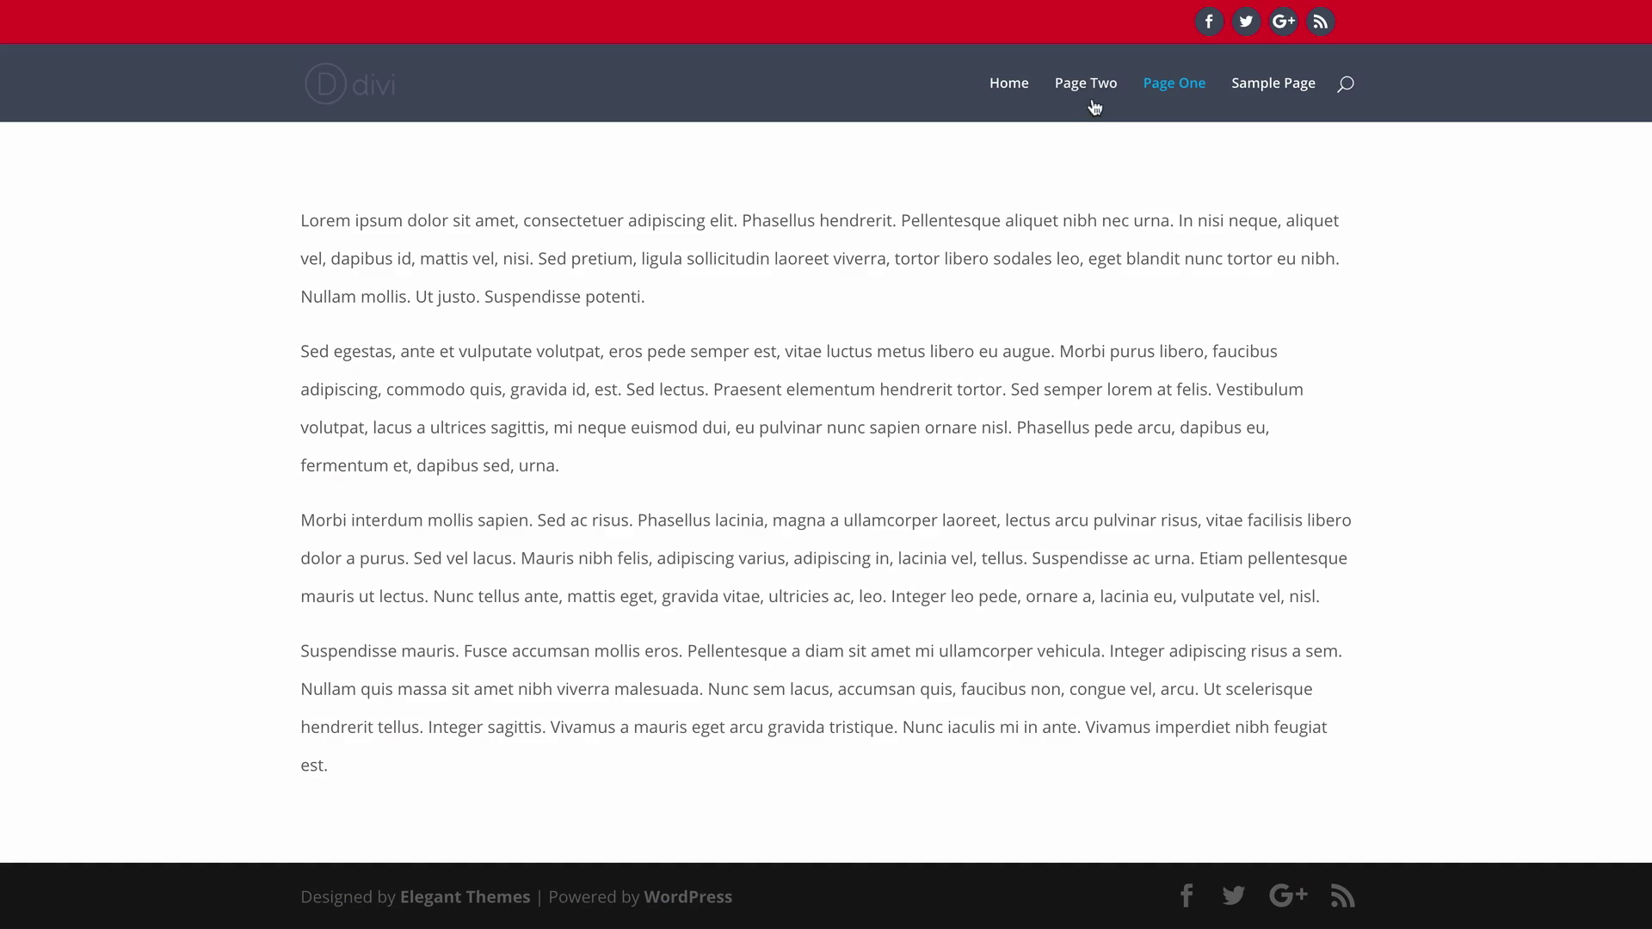
Compare the live headers of Page Two (blue) and Page One (dark grey).
{"action": "left_click", "coordinate": [1092, 86]}
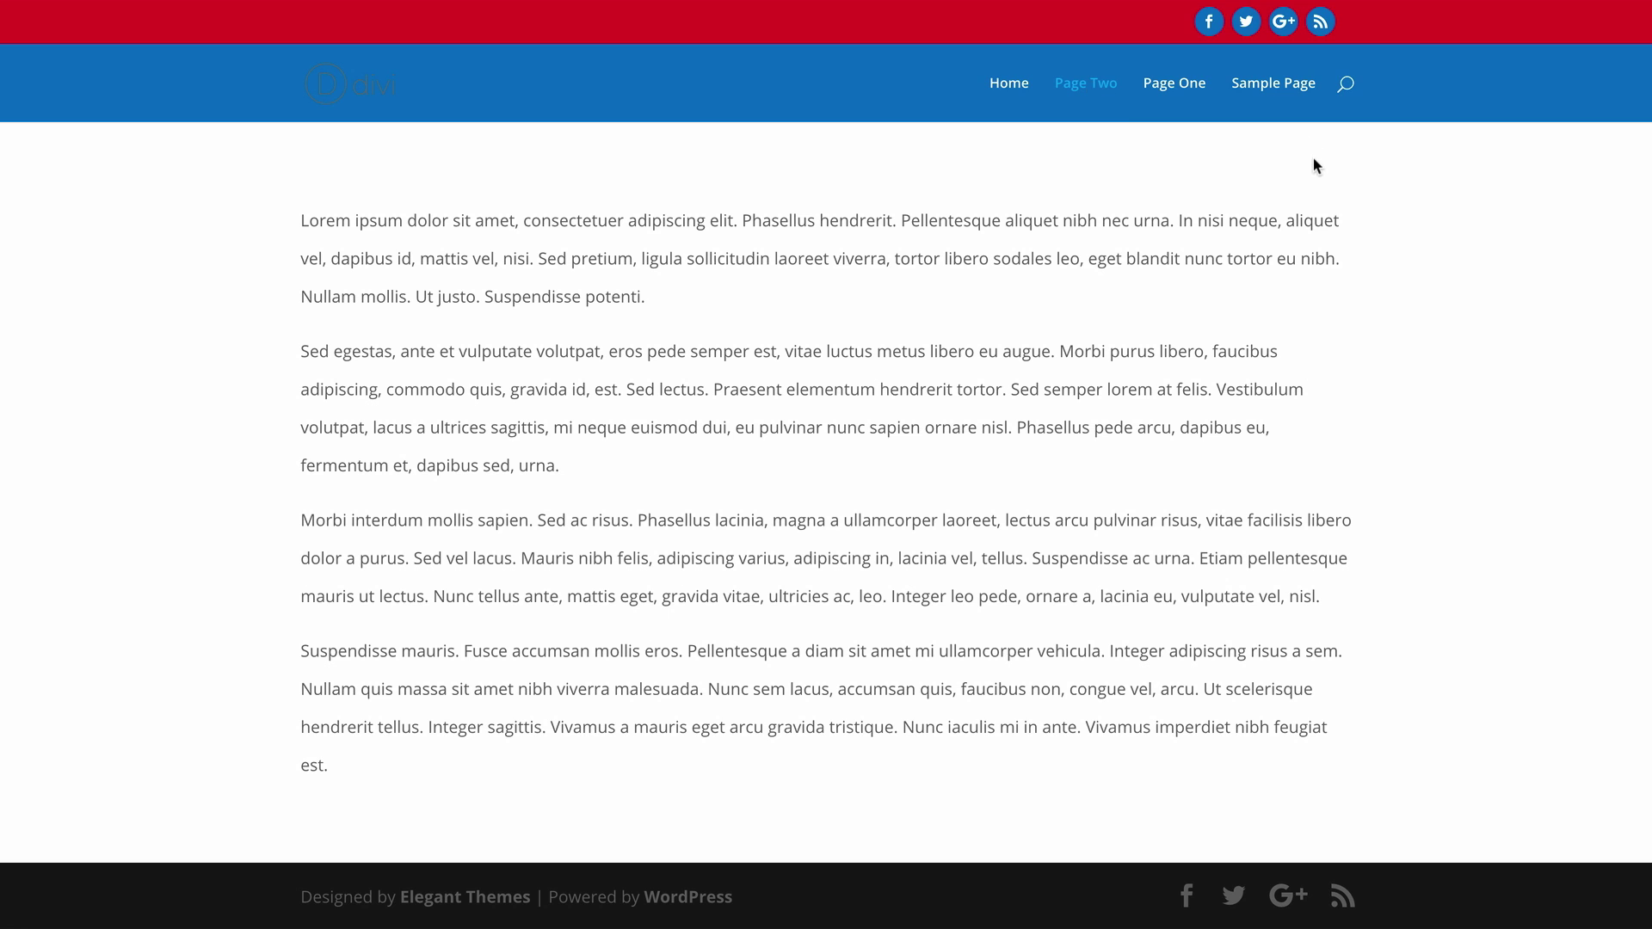
{"action": "left_click", "coordinate": [1192, 86]}
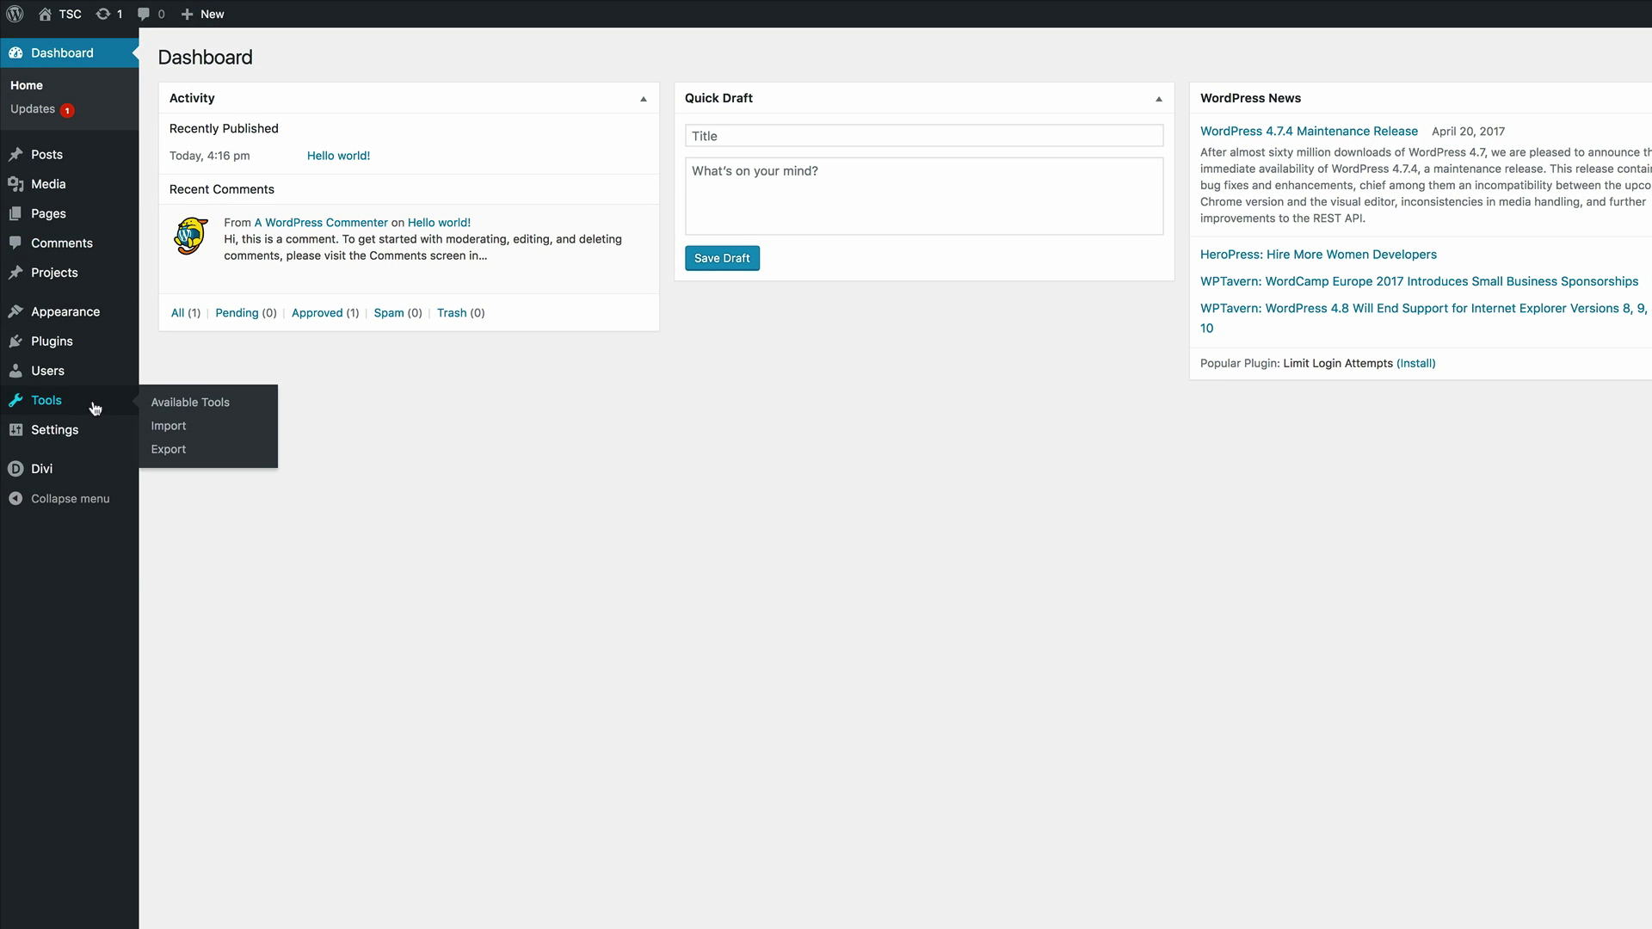
In the Divi customizer's Header & Navigation, glance at Header Format, then open Primary Menu Bar.
{"action": "mouse_move", "coordinate": [60, 468]}
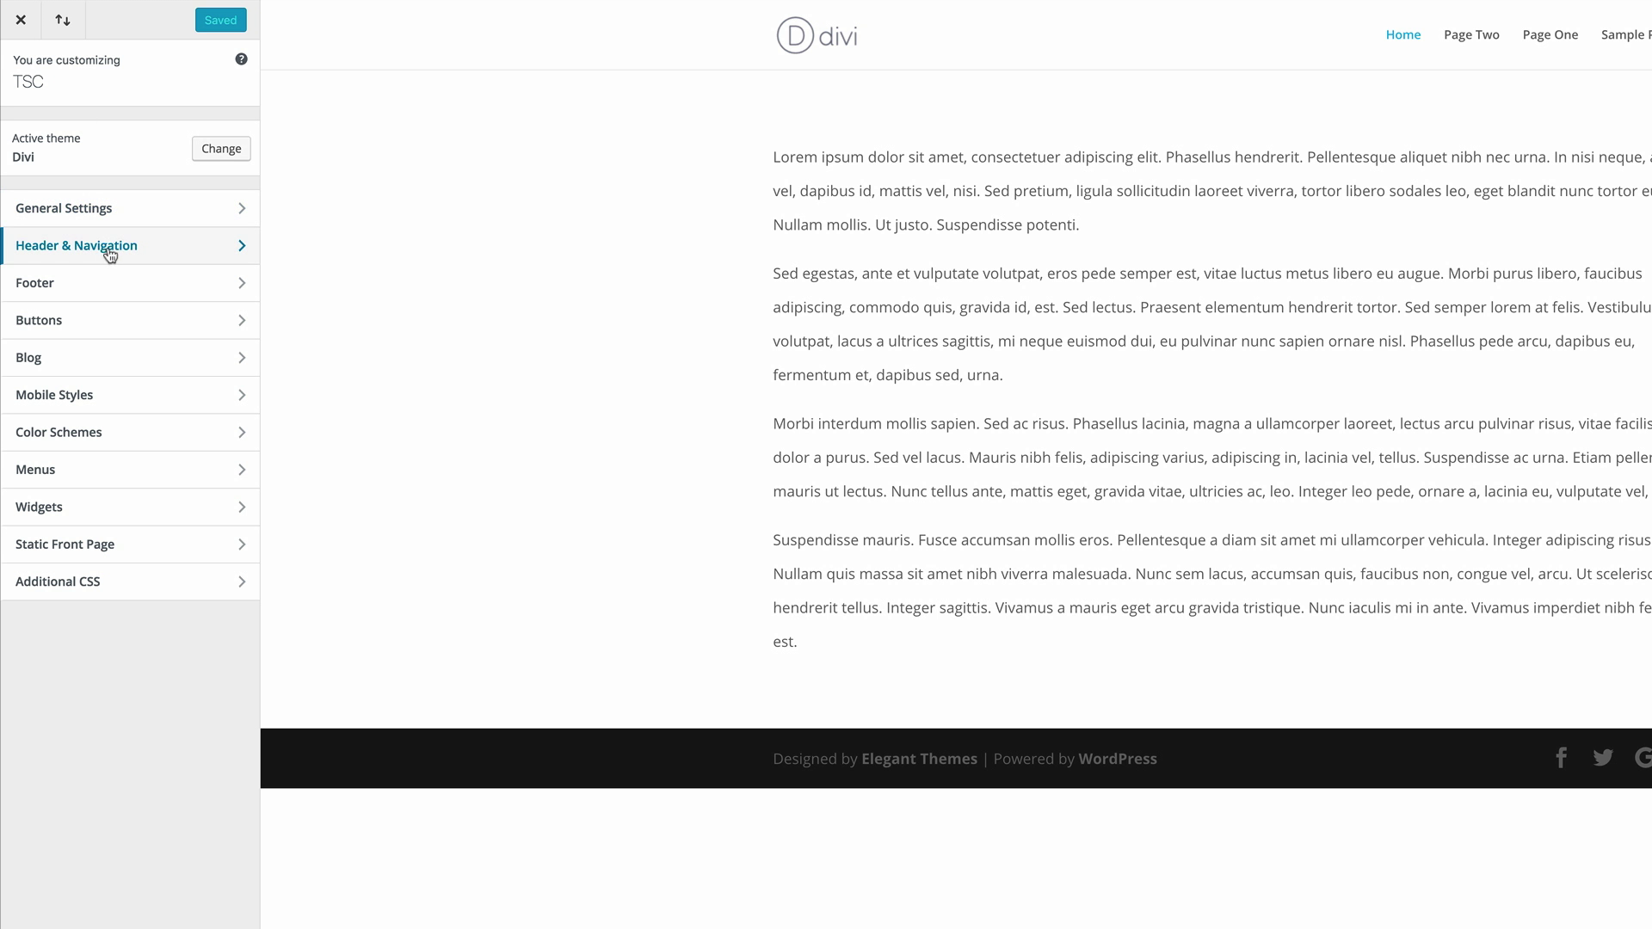
{"action": "left_click", "coordinate": [111, 249]}
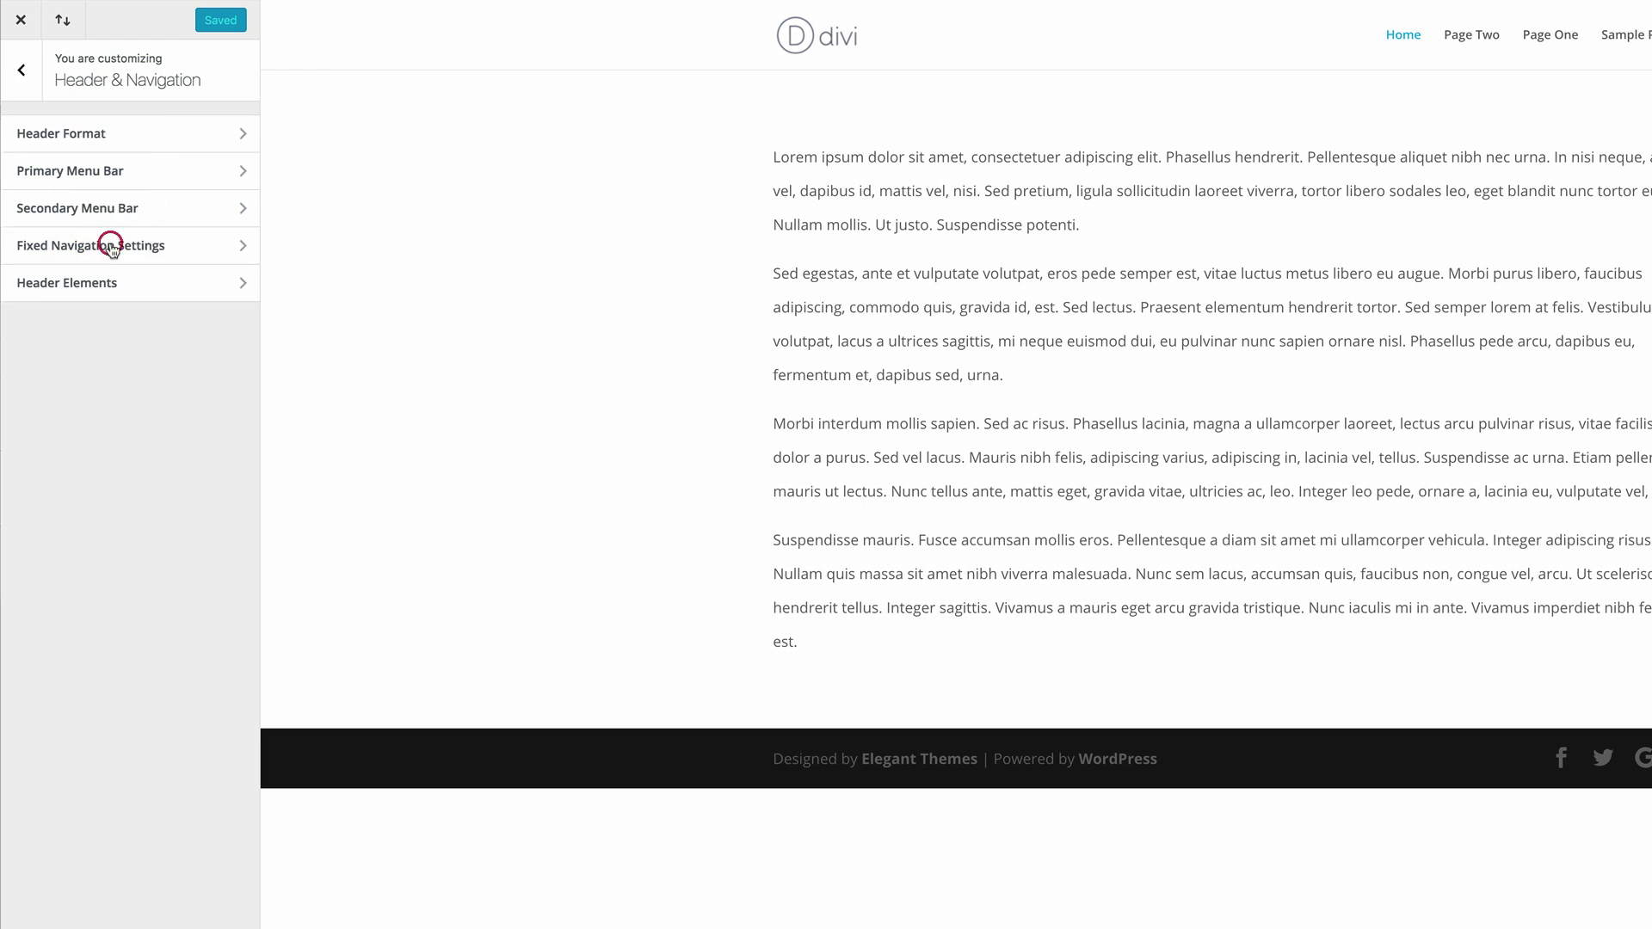
{"action": "left_click", "coordinate": [91, 134]}
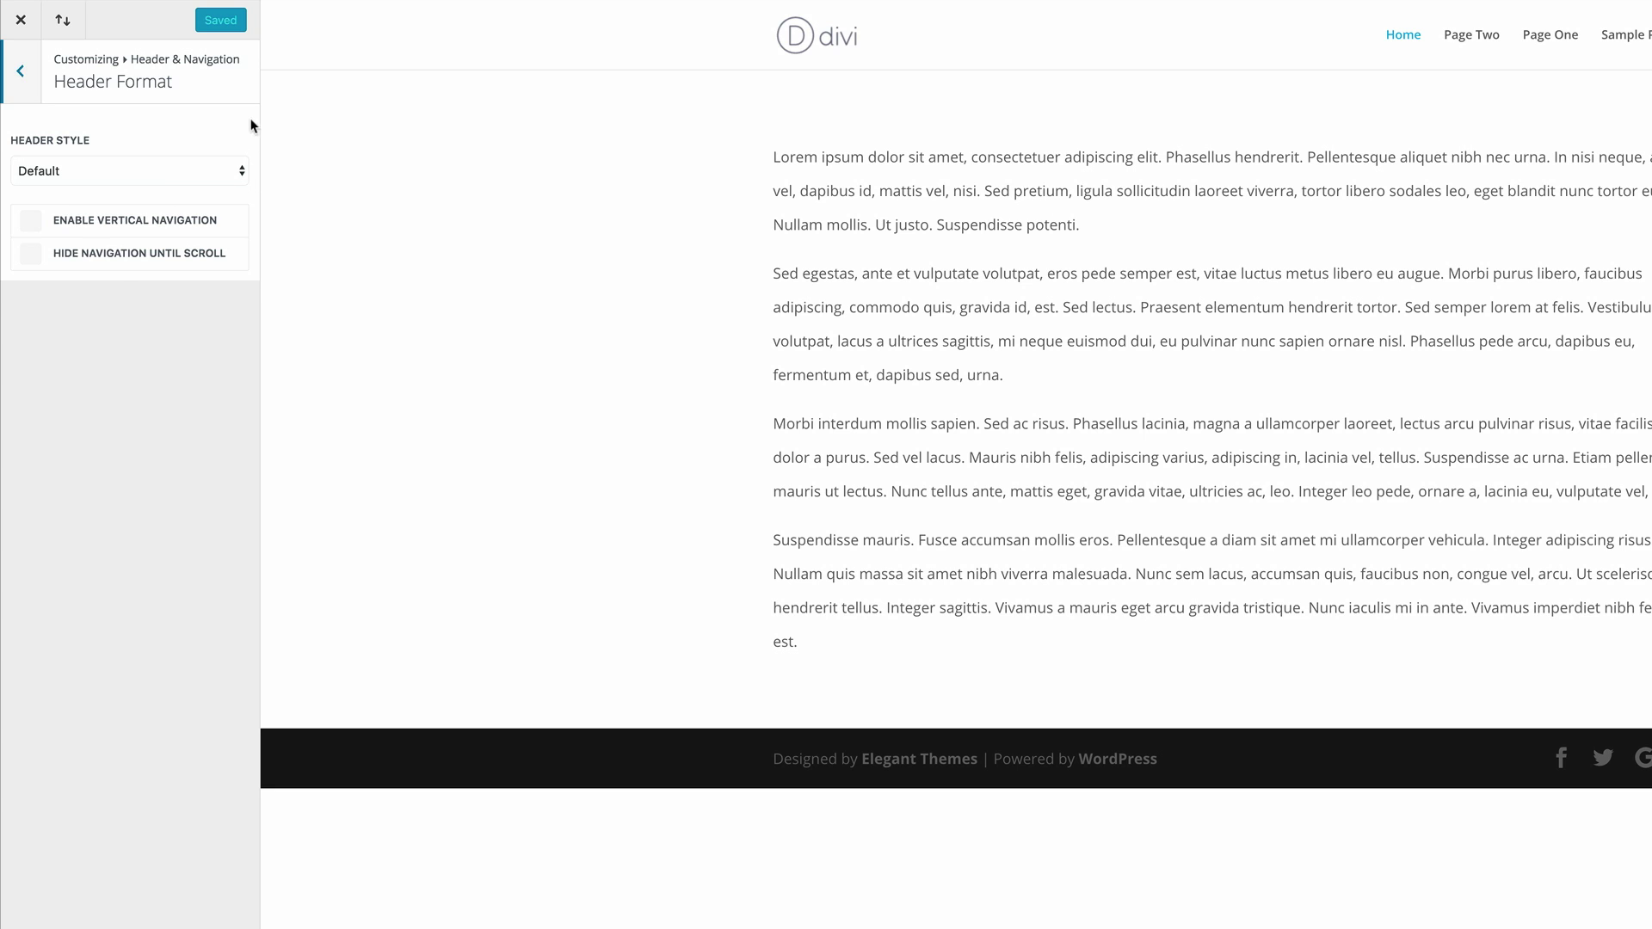
{"action": "left_click", "coordinate": [19, 72]}
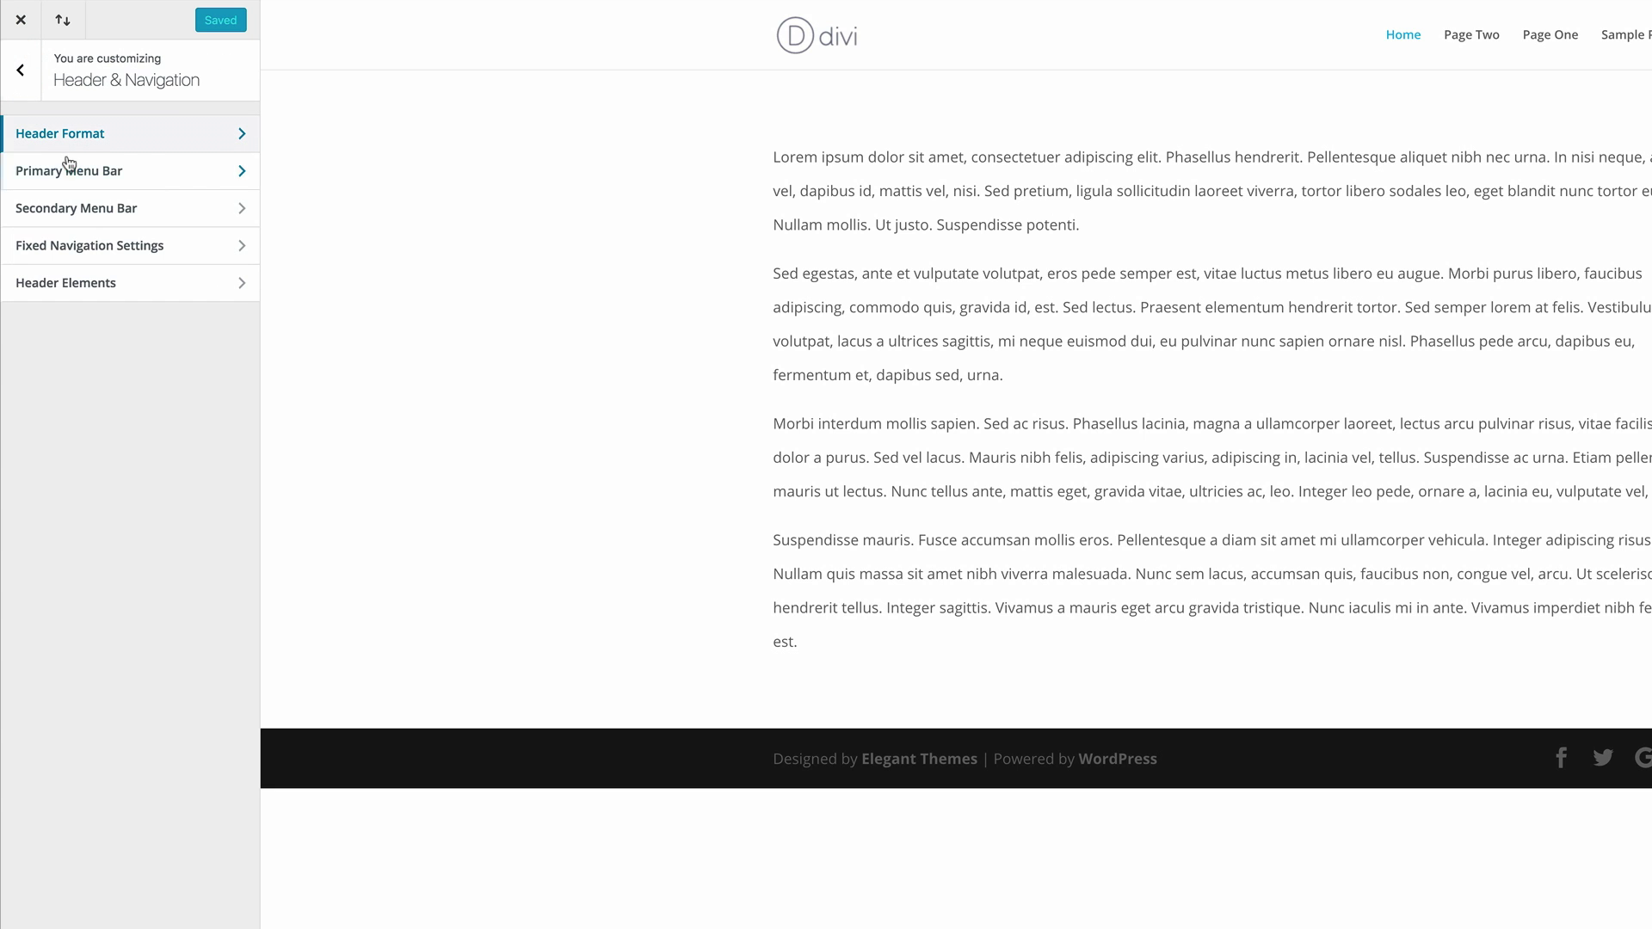
{"action": "left_click", "coordinate": [125, 178]}
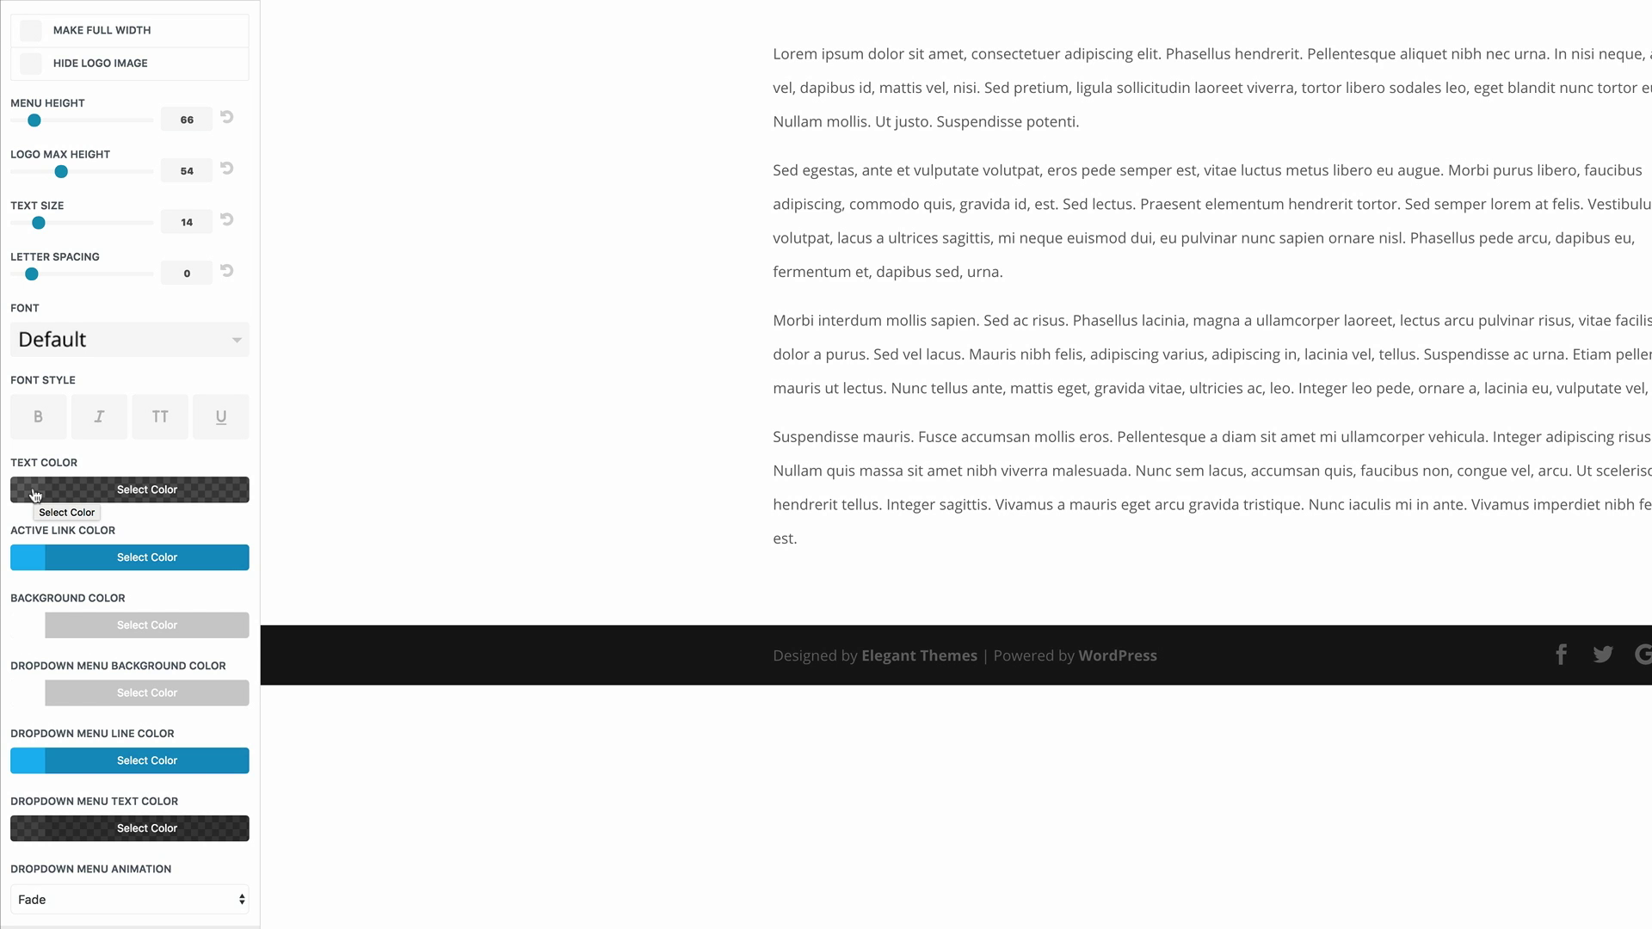
Make the primary menu bar text colour white (#ffffff) and publish the change.
{"action": "left_click", "coordinate": [30, 490]}
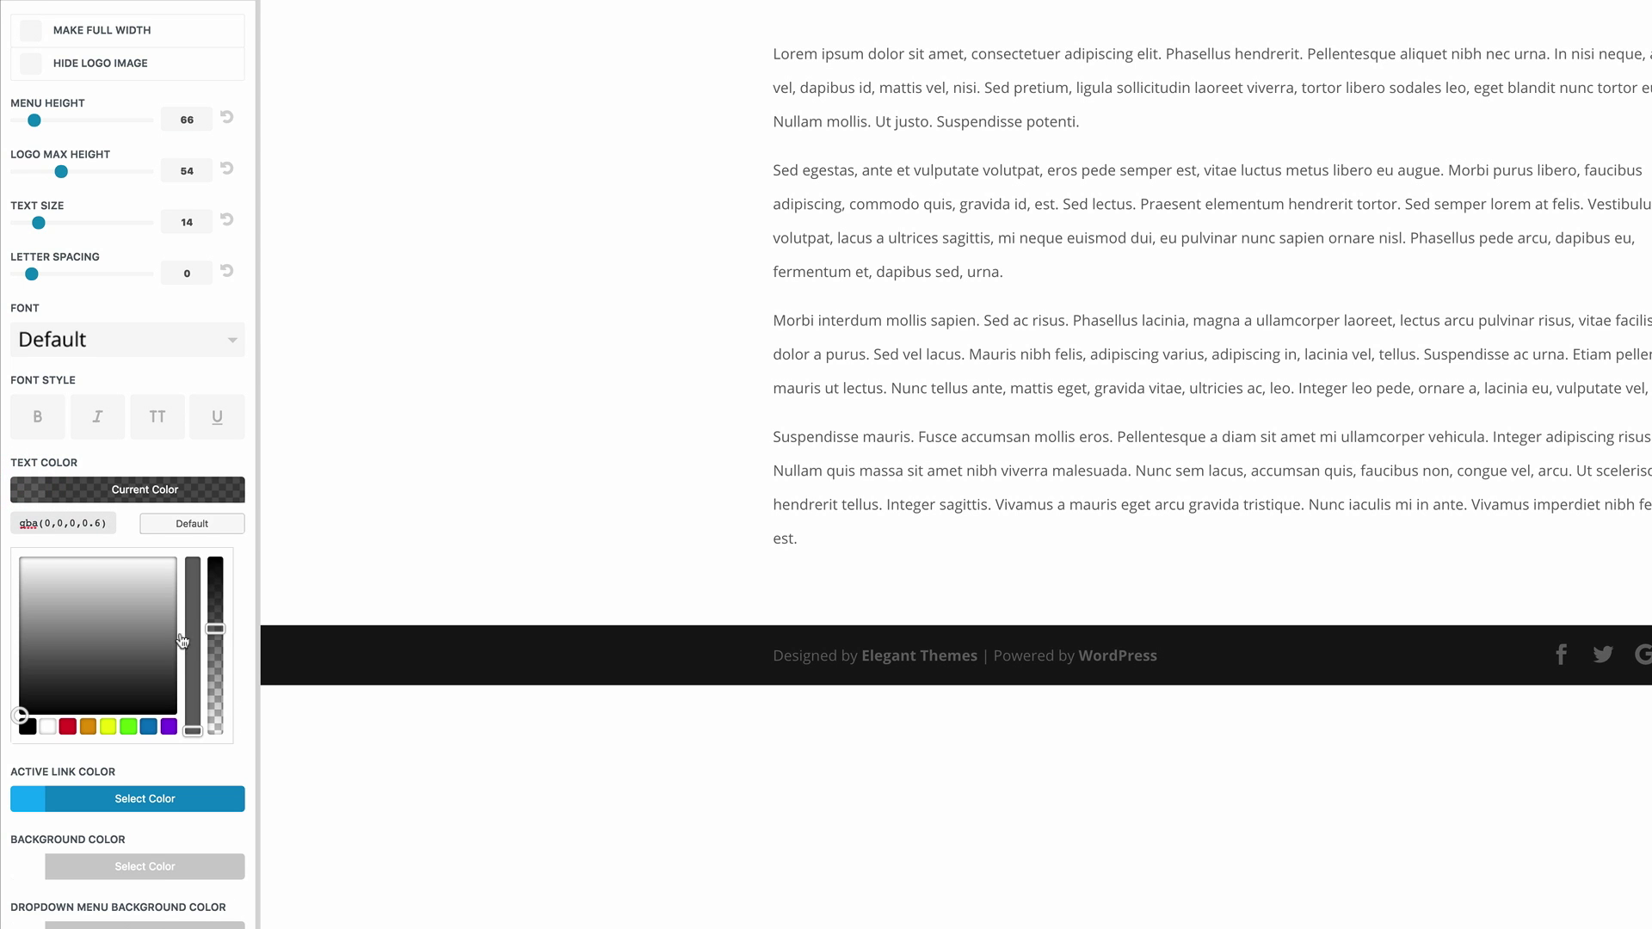
{"action": "left_click_drag", "start_coordinate": [216, 629], "coordinate": [219, 562]}
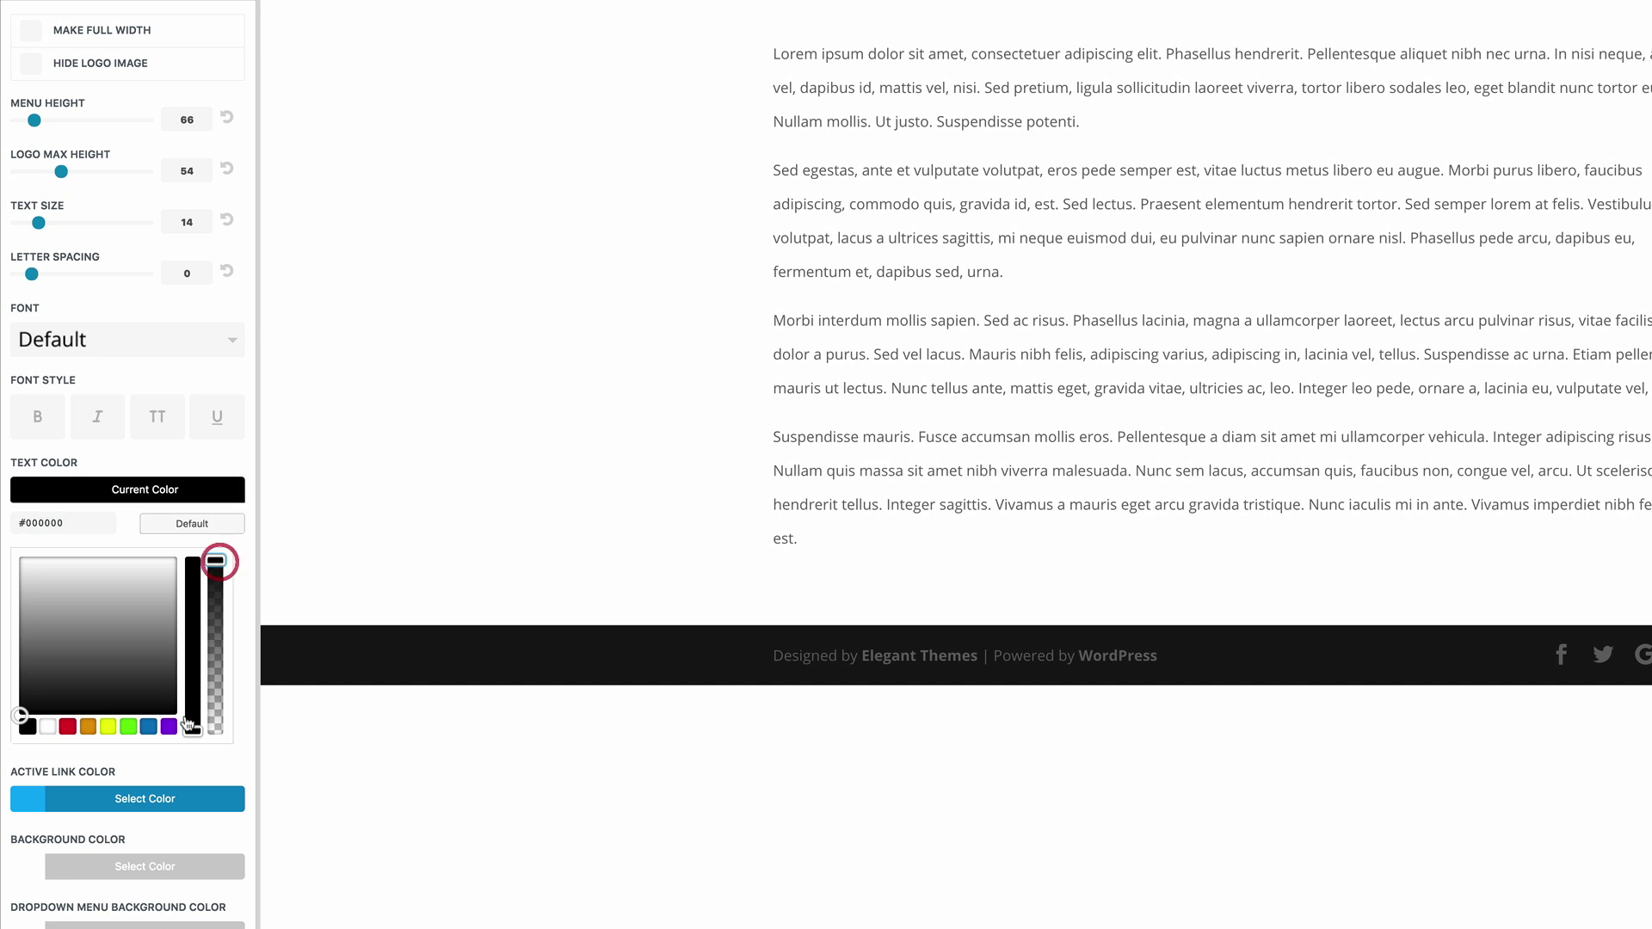
{"action": "left_click_drag", "start_coordinate": [187, 726], "coordinate": [176, 543]}
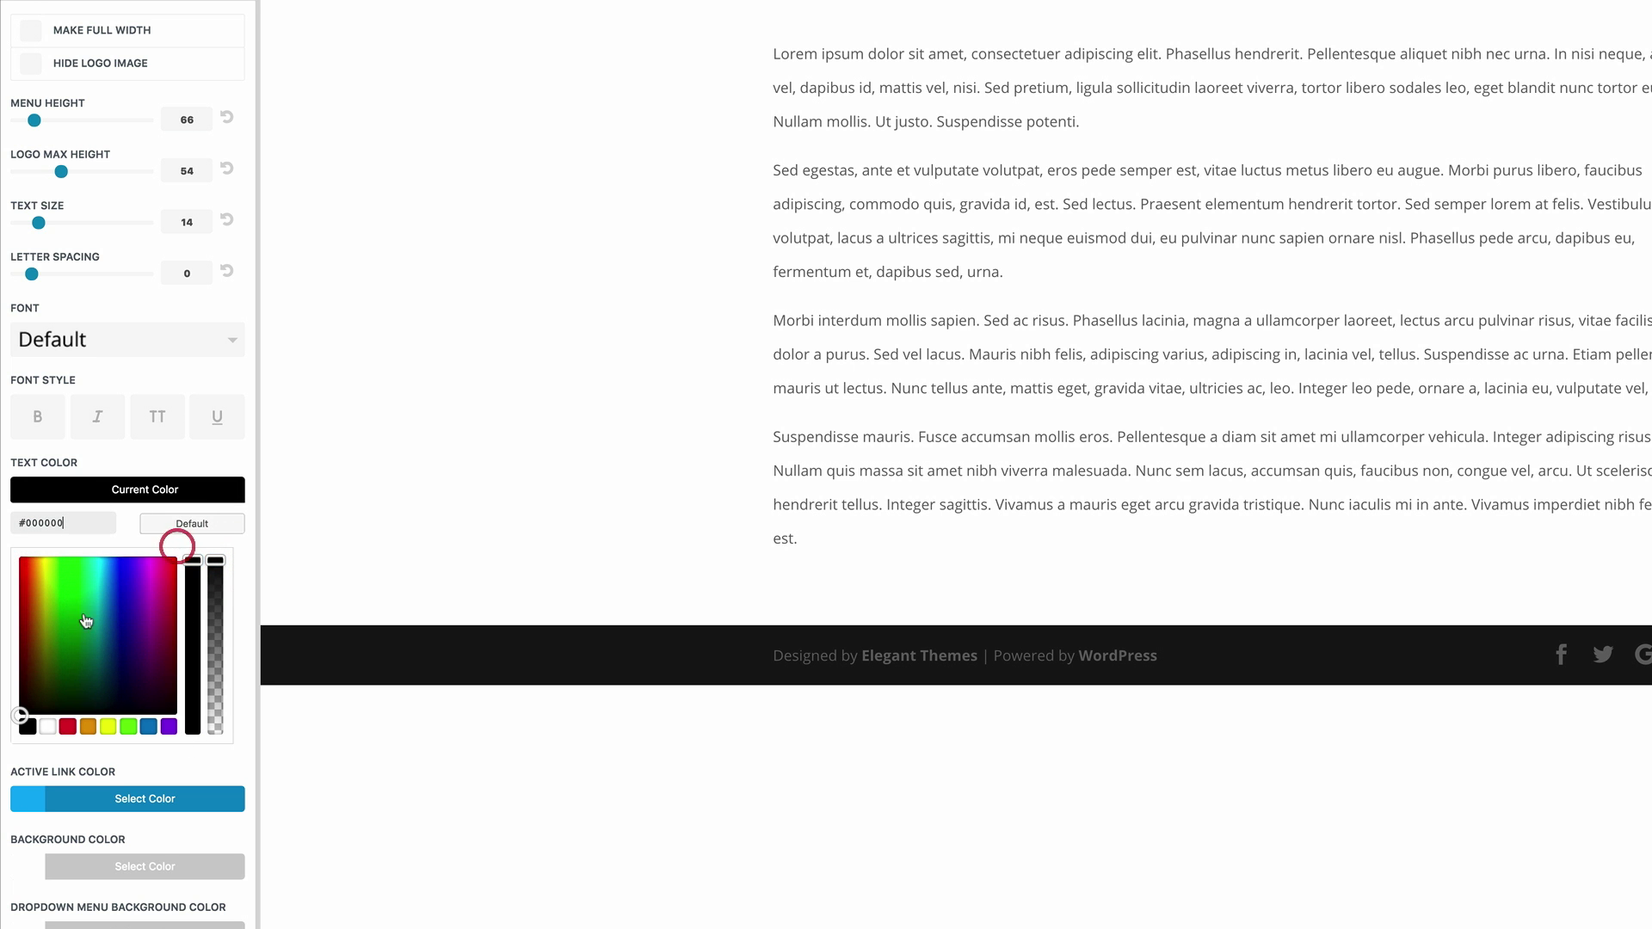
{"action": "left_click", "coordinate": [47, 726]}
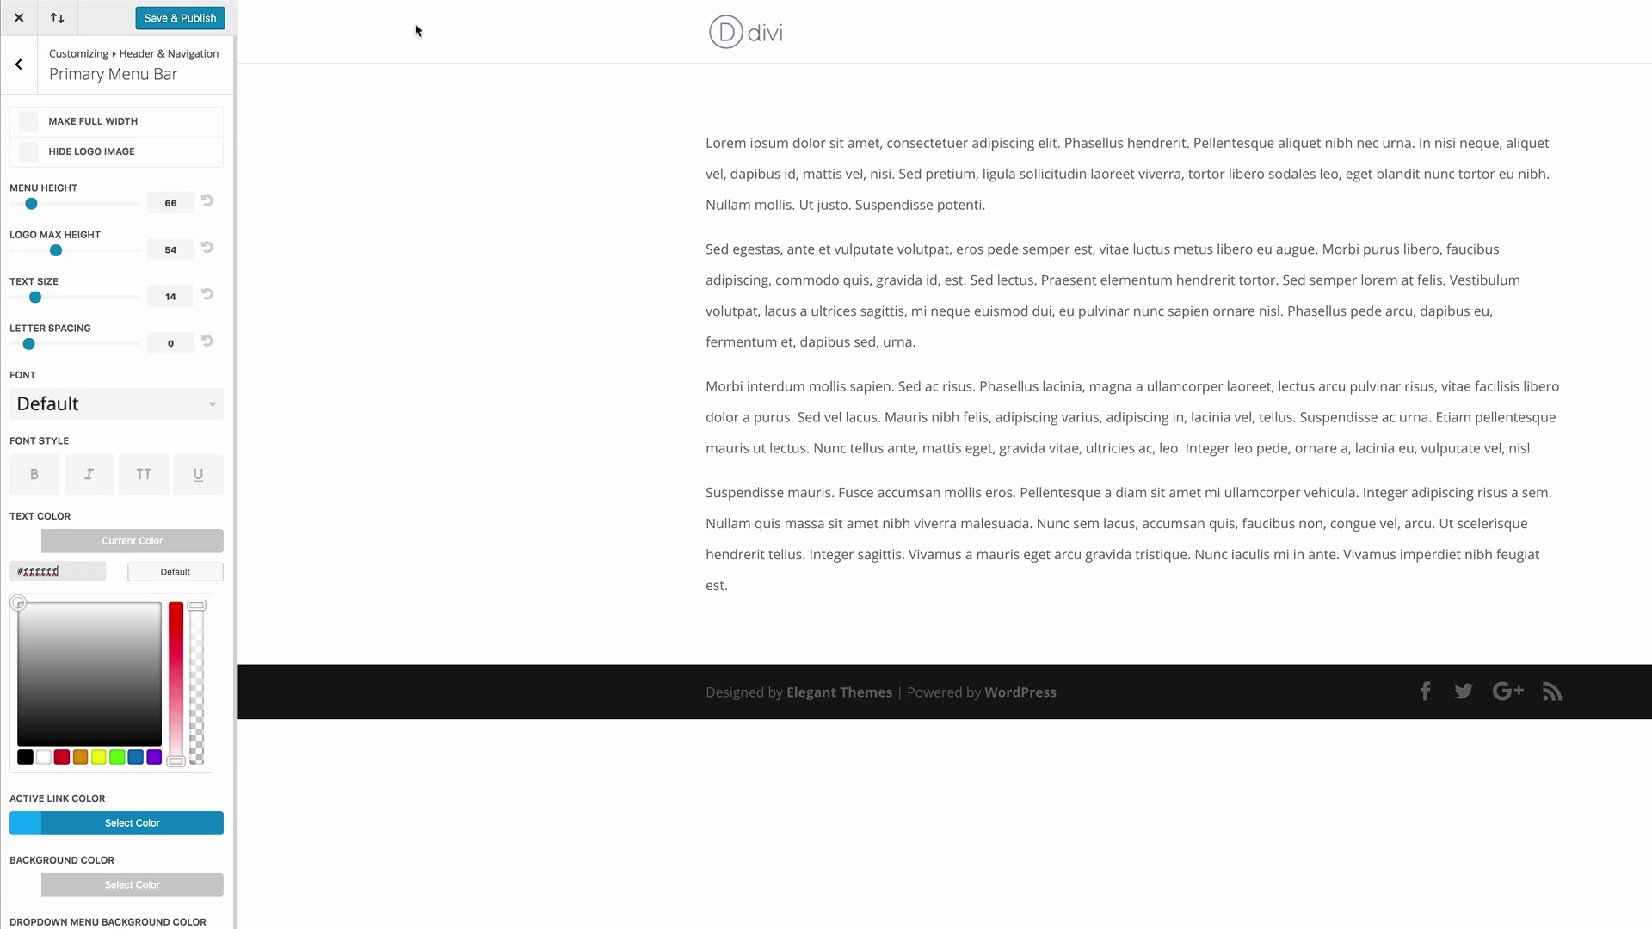
{"action": "left_click", "coordinate": [194, 24]}
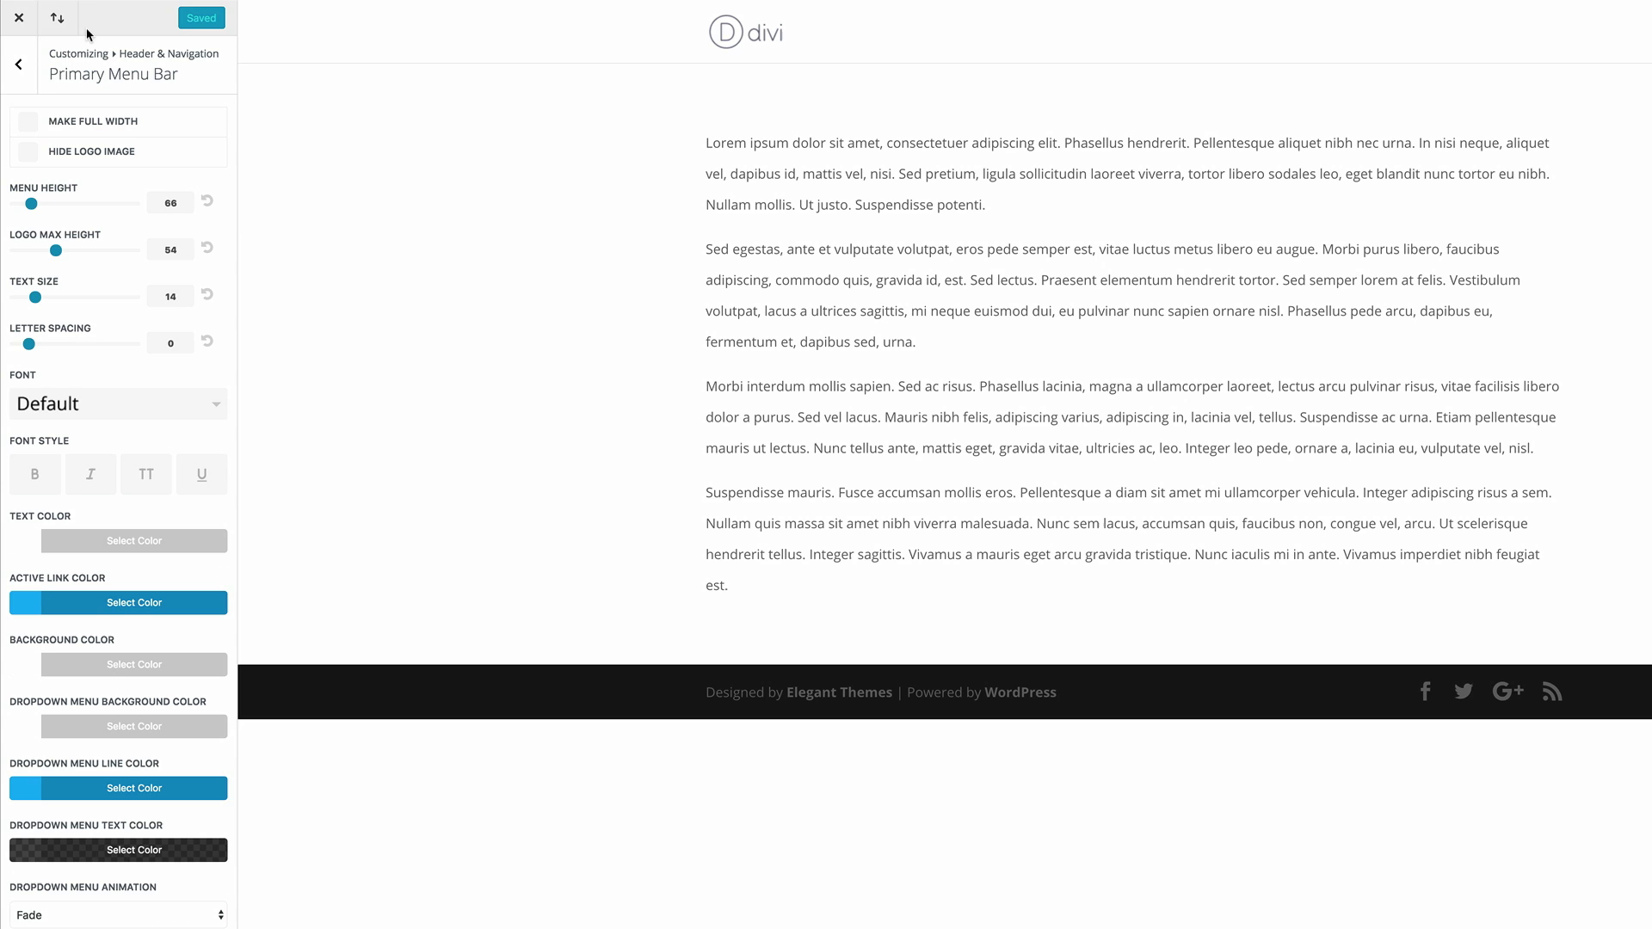
Leave the customizer and open Page One from All Pages in the Divi Builder.
{"action": "left_click", "coordinate": [23, 20]}
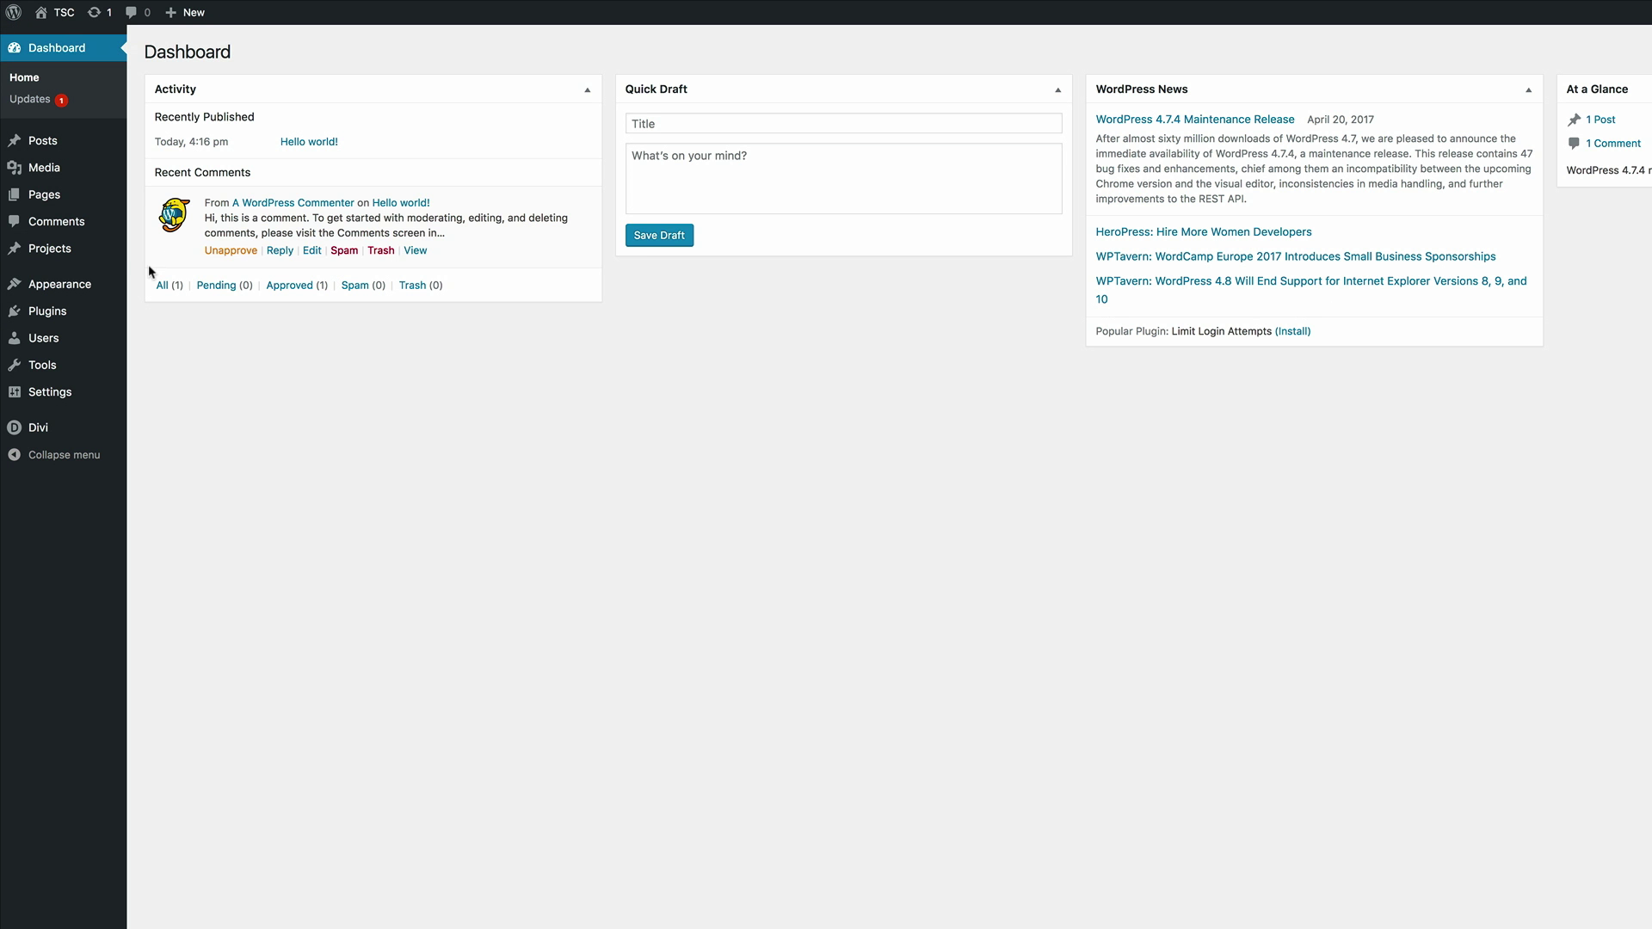
{"action": "mouse_move", "coordinate": [78, 200]}
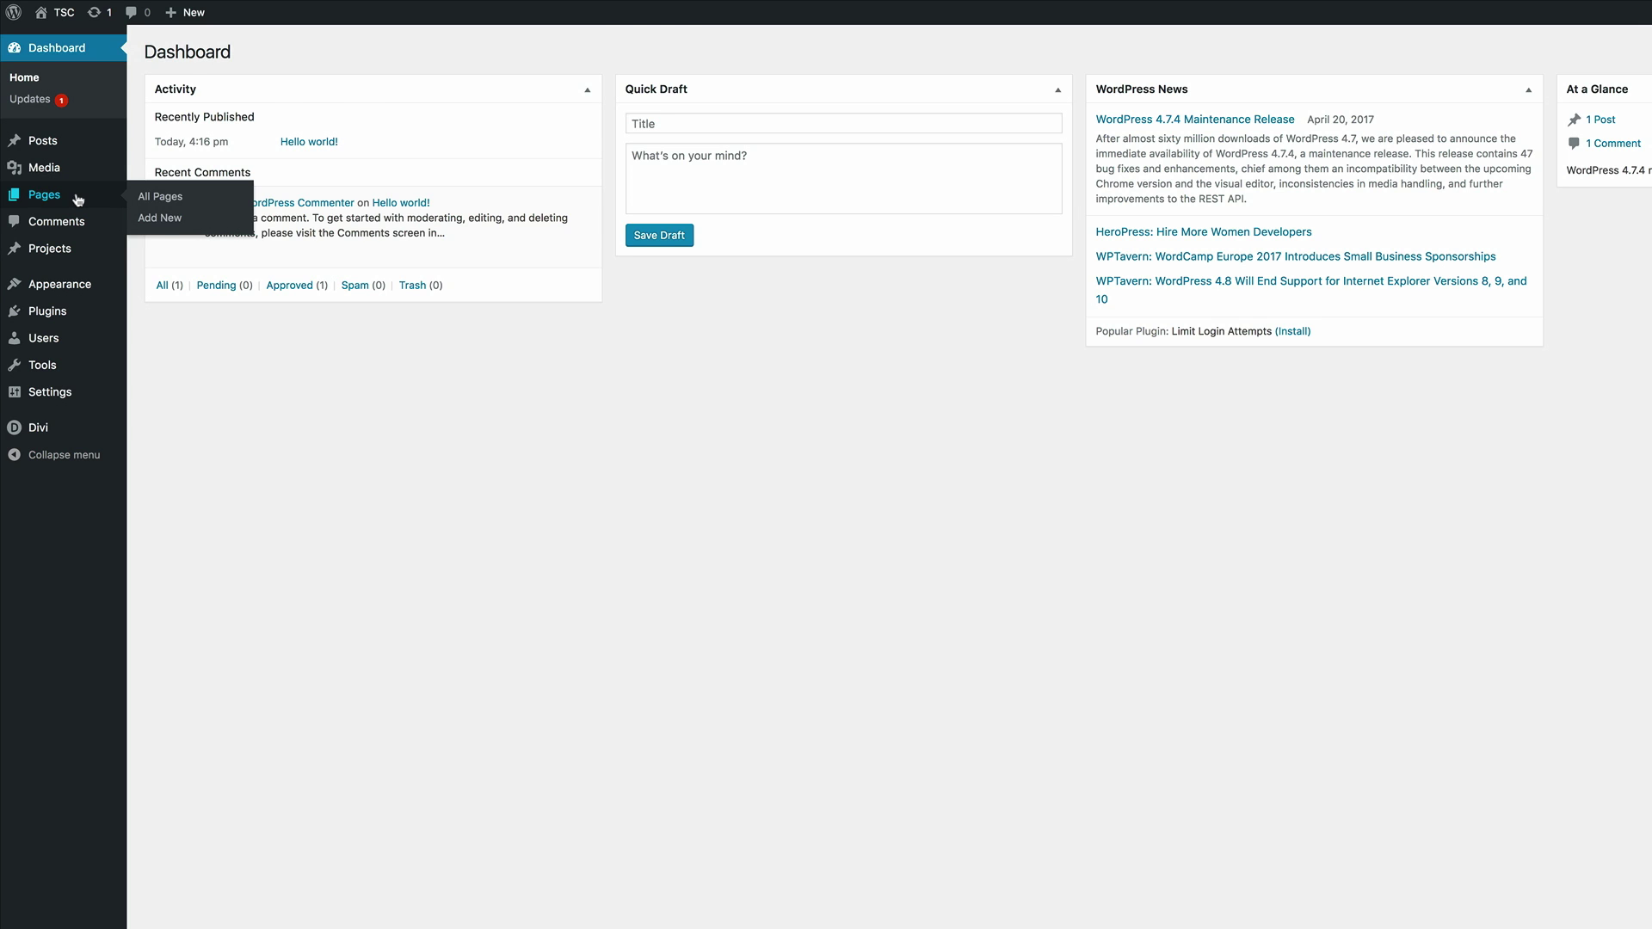
{"action": "left_click", "coordinate": [148, 198]}
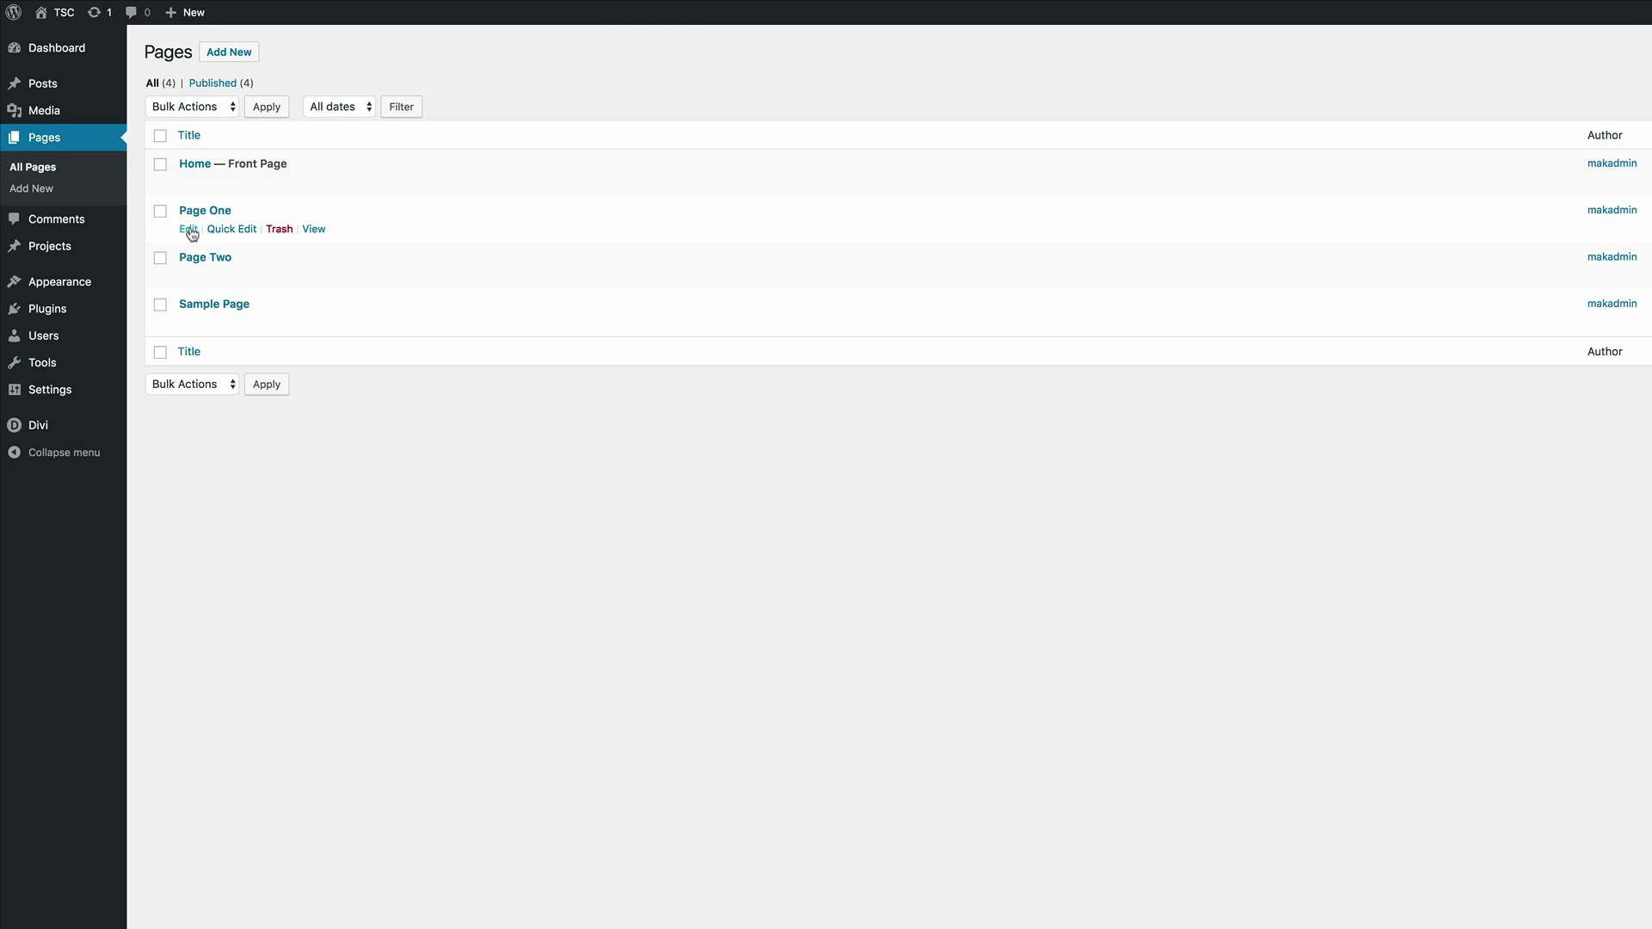
{"action": "left_click", "coordinate": [189, 229]}
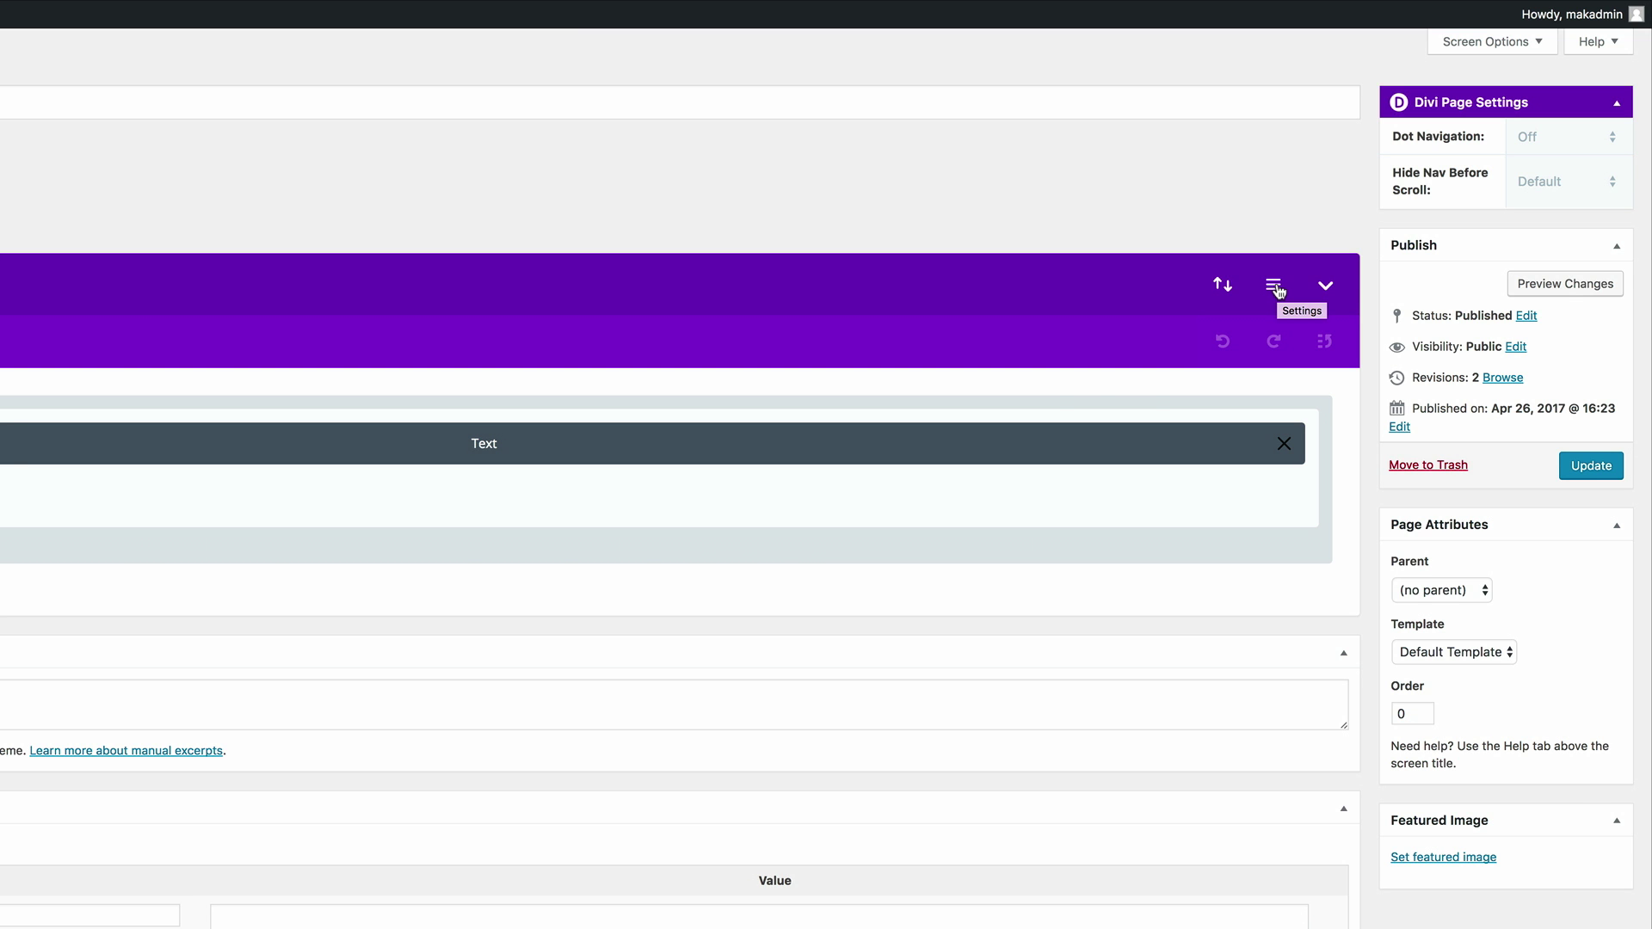
Paste CSS giving #main-header a #474f61 background into Page One's builder Custom CSS and save.
{"action": "left_click", "coordinate": [1274, 285]}
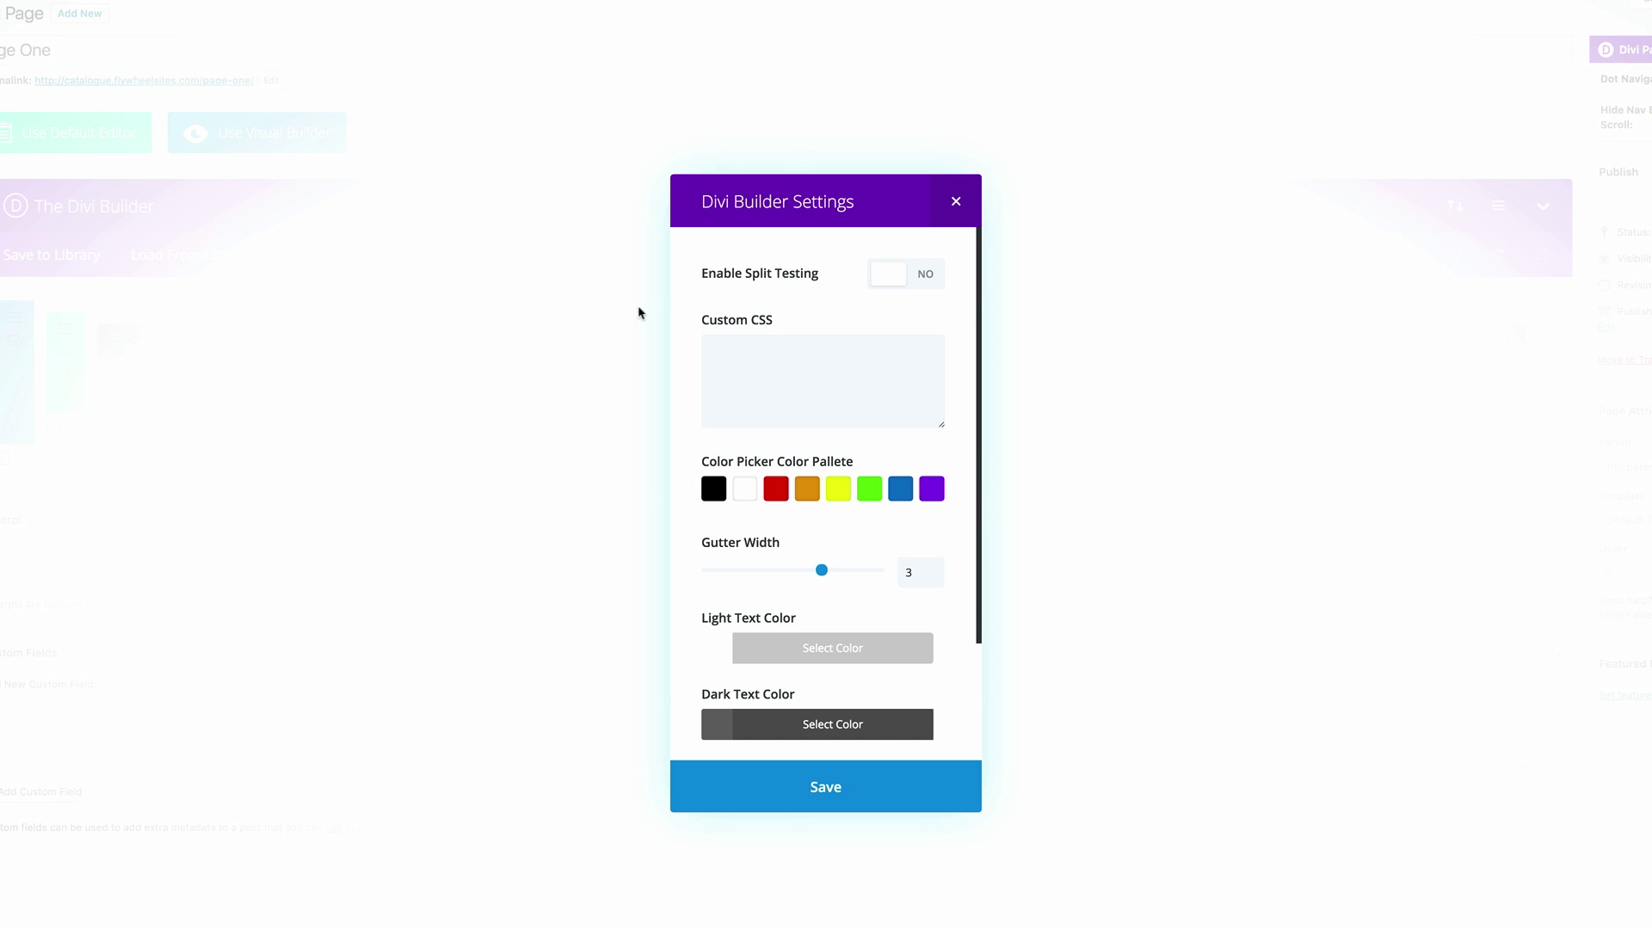
{"action": "left_click", "coordinate": [853, 358]}
{"action": "type", "text": "#main-header {     background: #474f61; }"}
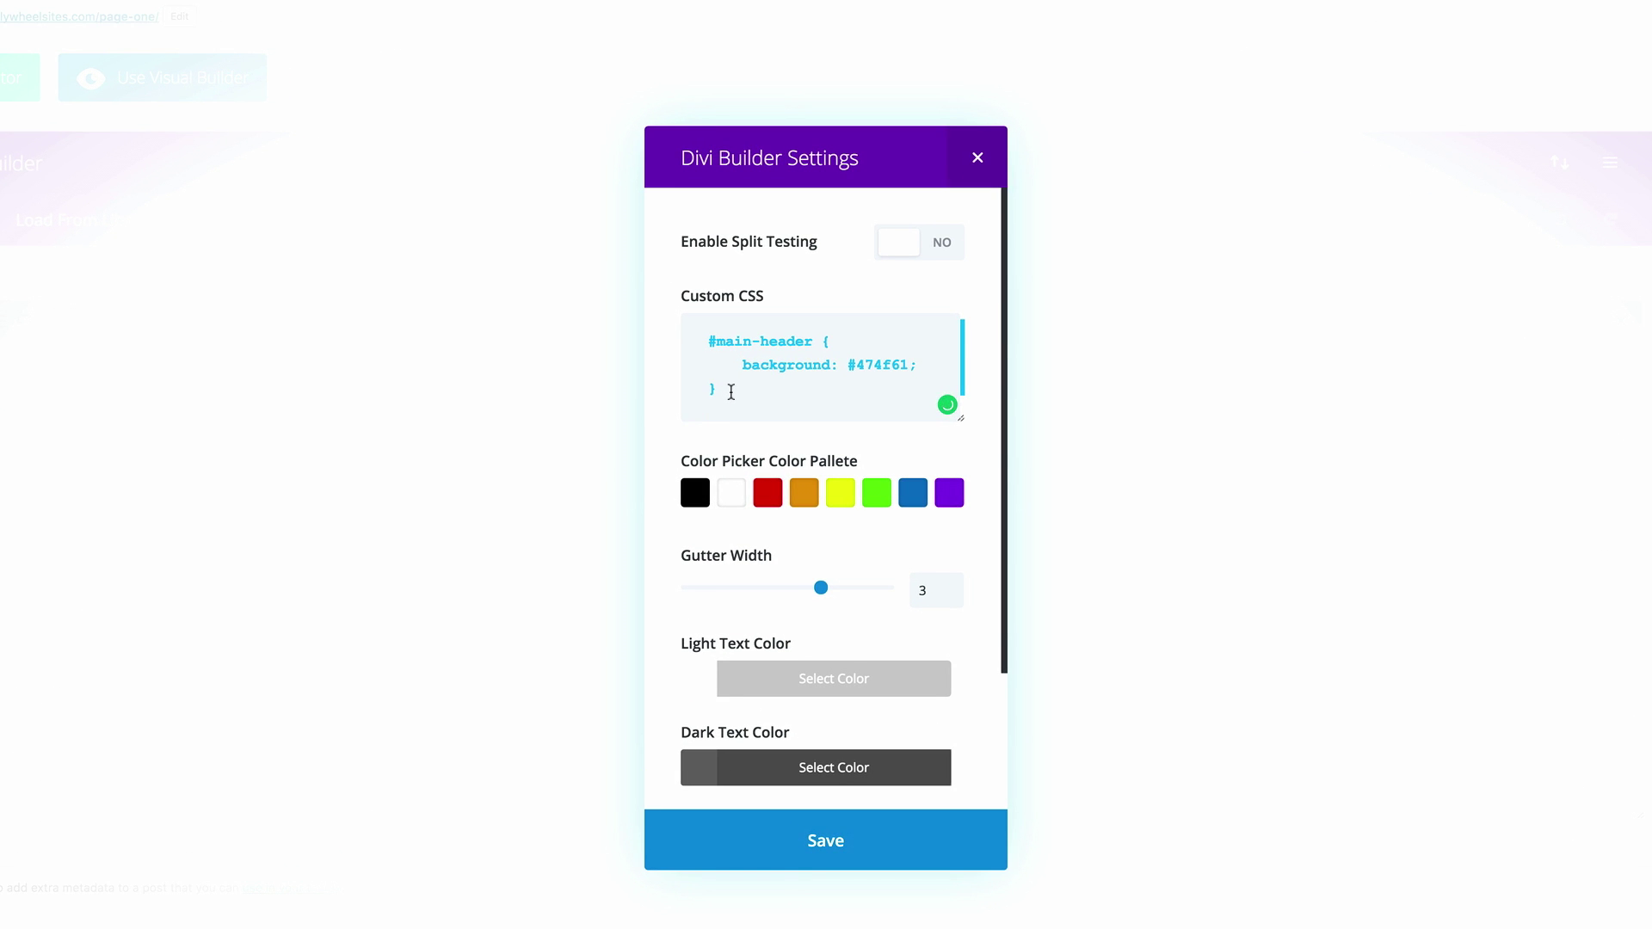
{"action": "left_click_drag", "start_coordinate": [855, 364], "coordinate": [907, 363]}
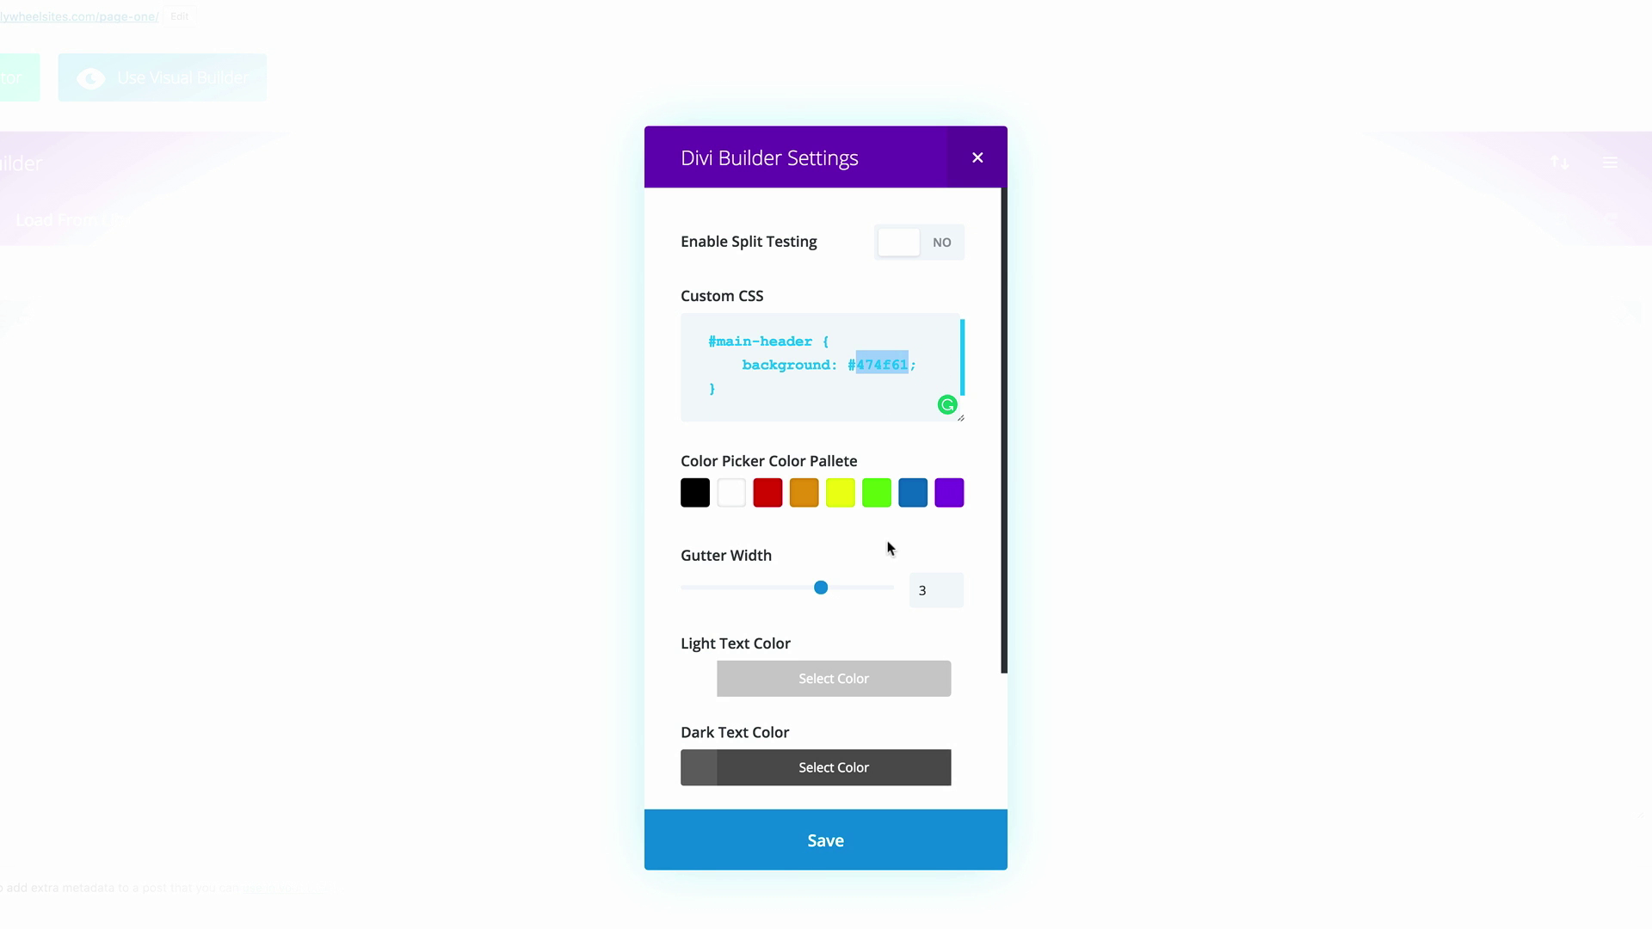
{"action": "left_click", "coordinate": [829, 841]}
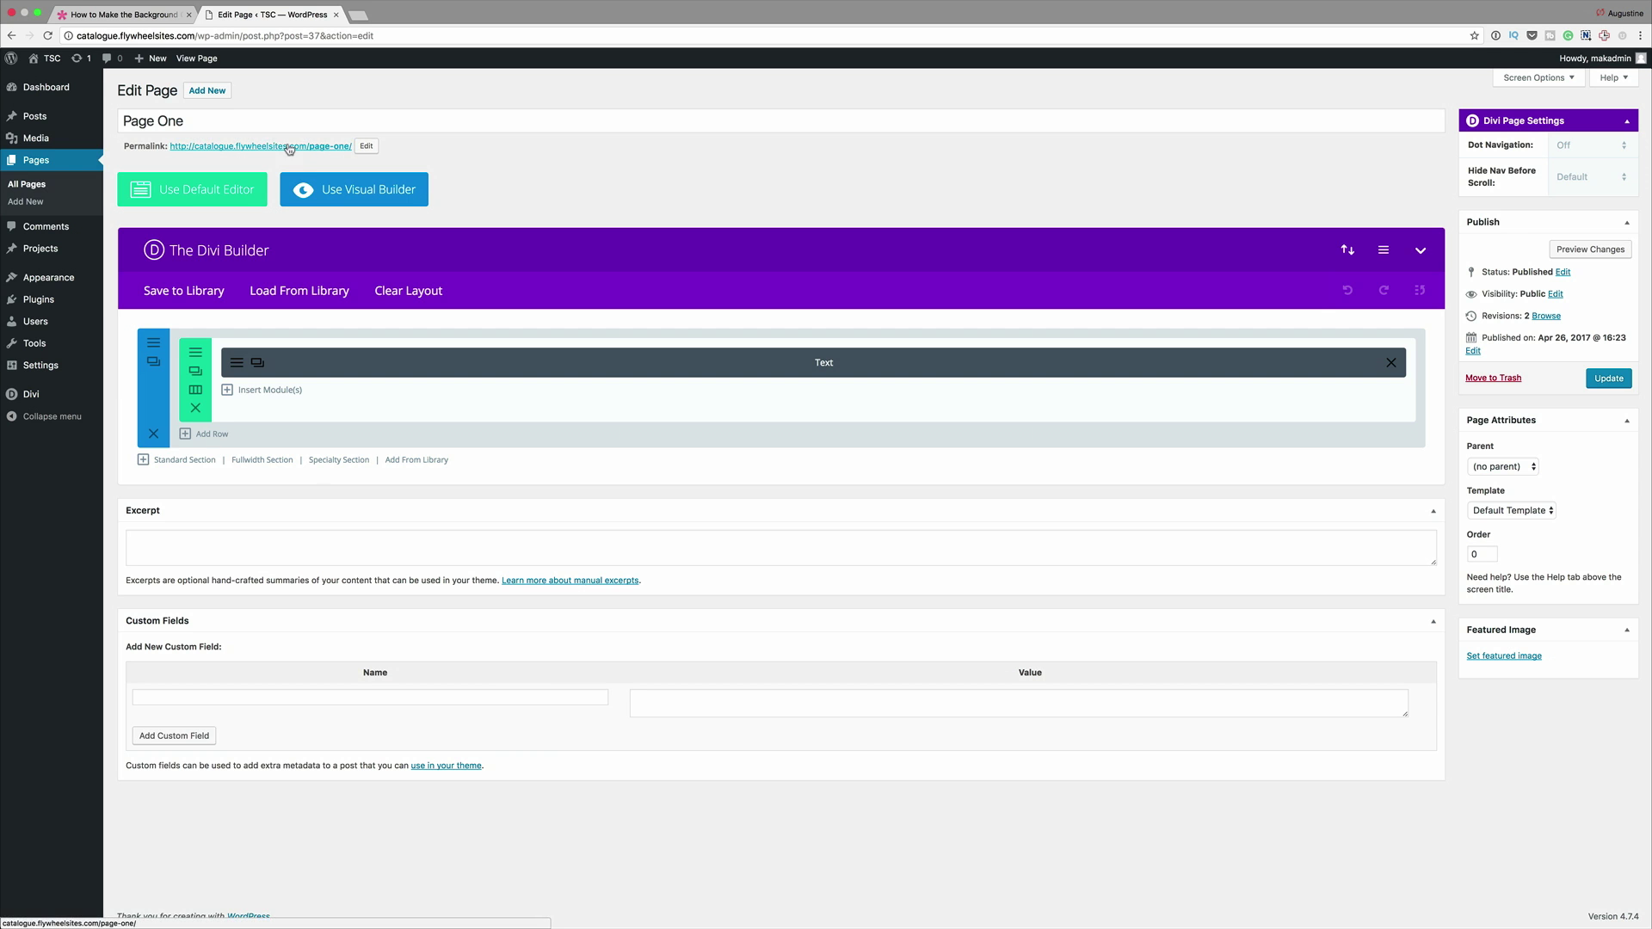
Update Page One, view it live, then go to Page Two's front end.
{"action": "left_click", "coordinate": [1609, 378]}
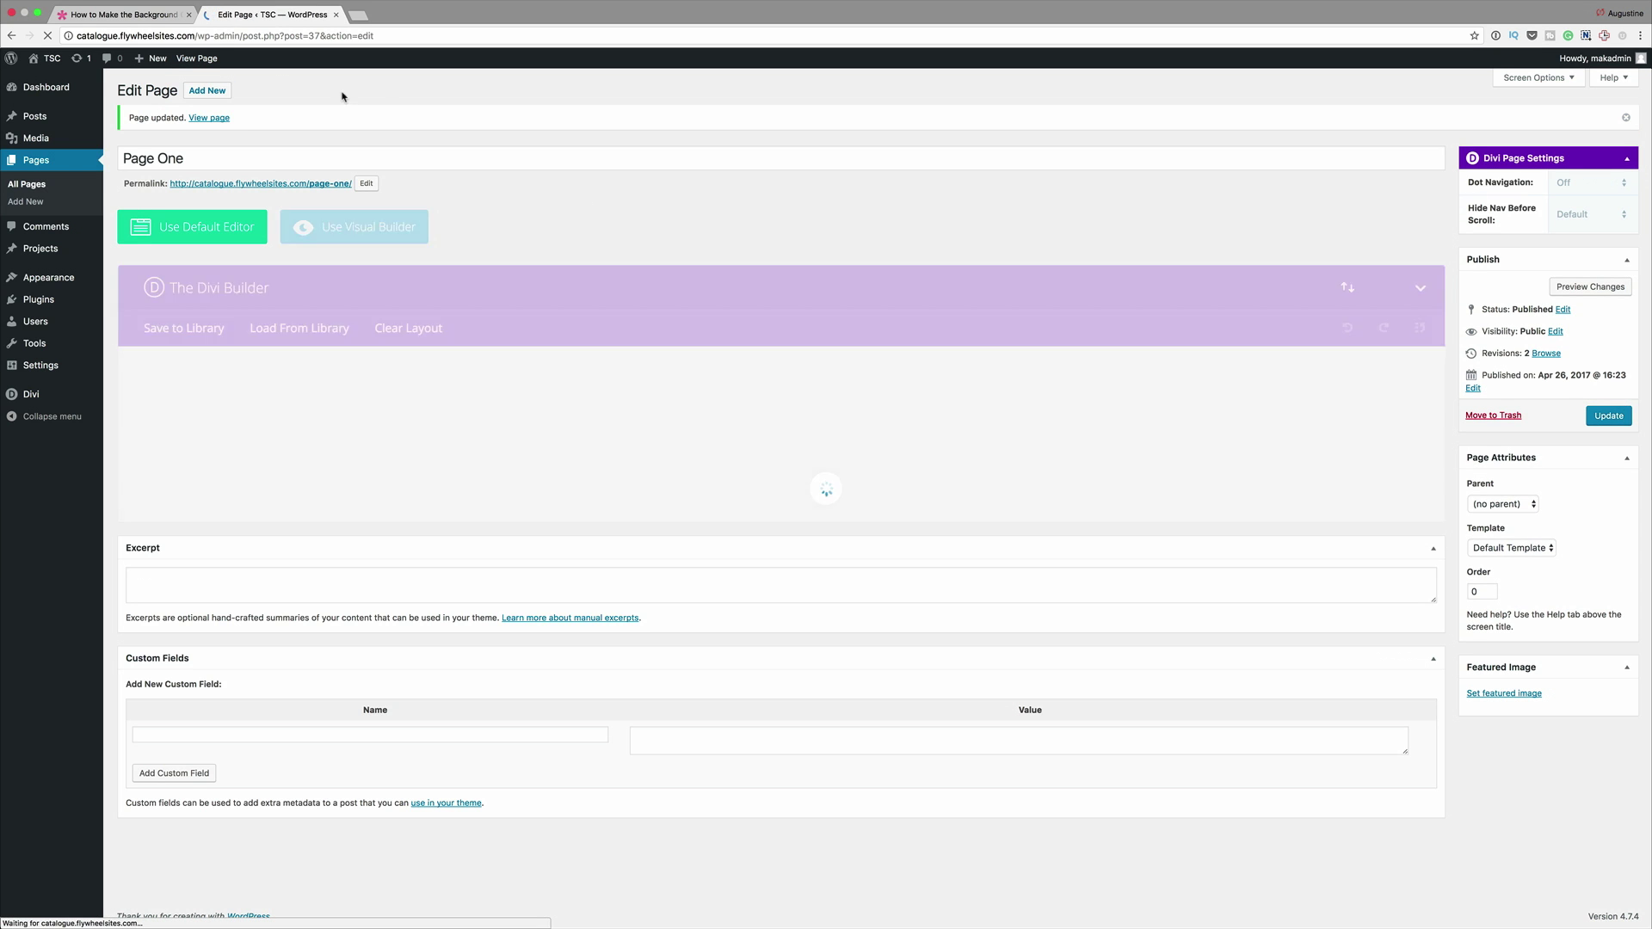
{"action": "left_click", "coordinate": [209, 118], "text": "super"}
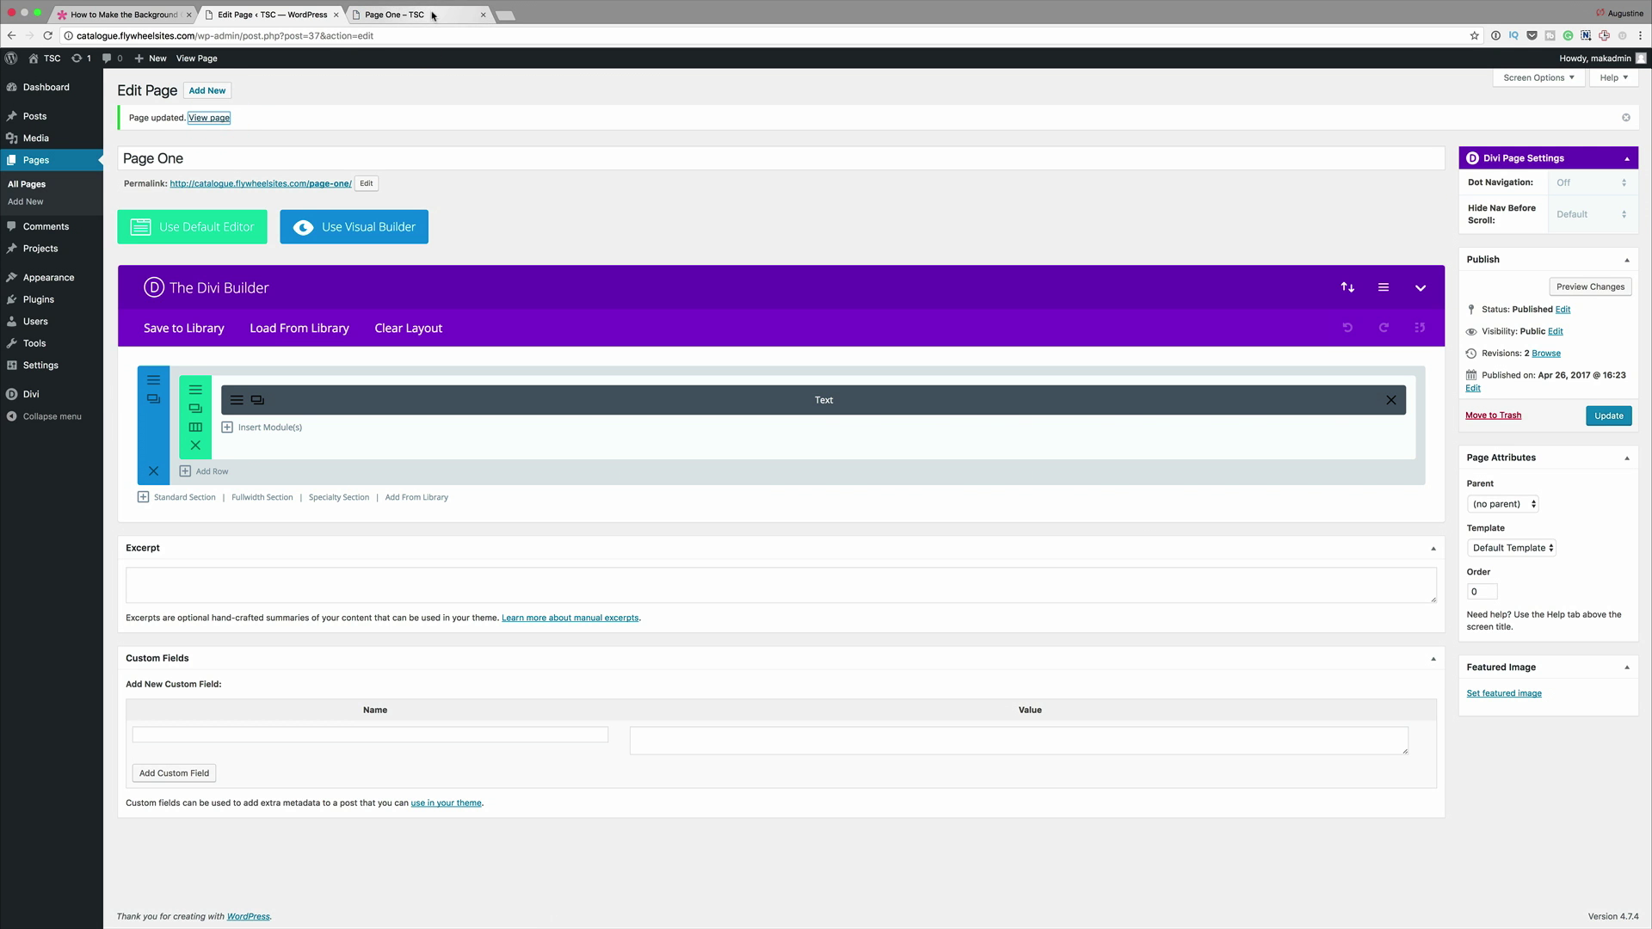
{"action": "left_click", "coordinate": [396, 15]}
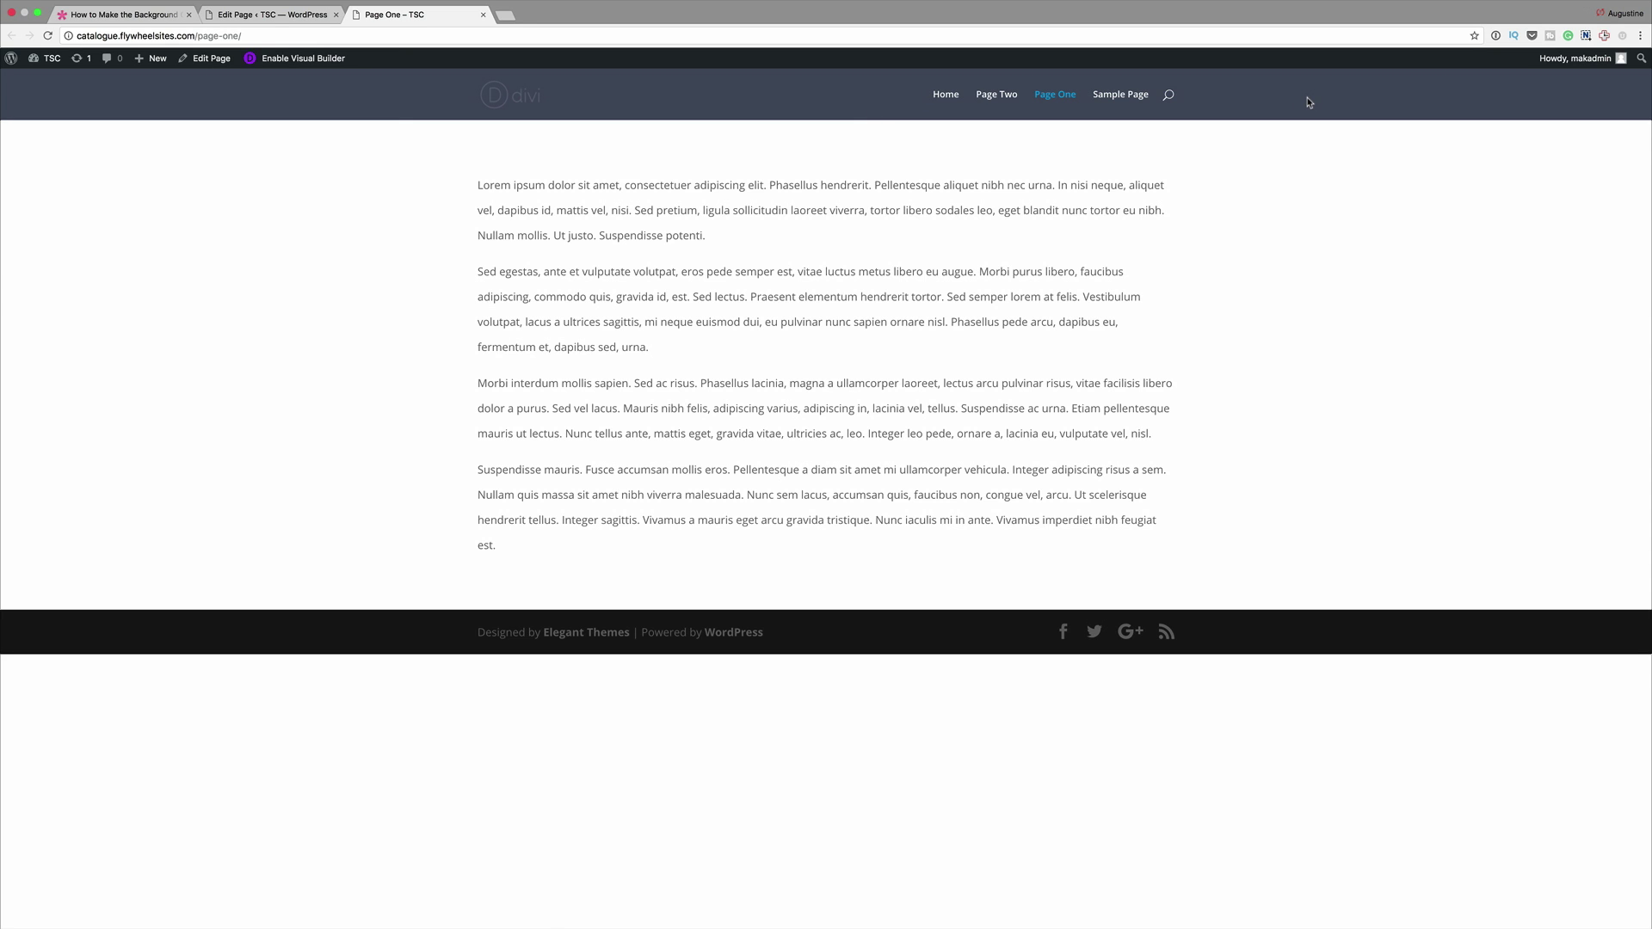
{"action": "left_click", "coordinate": [998, 96]}
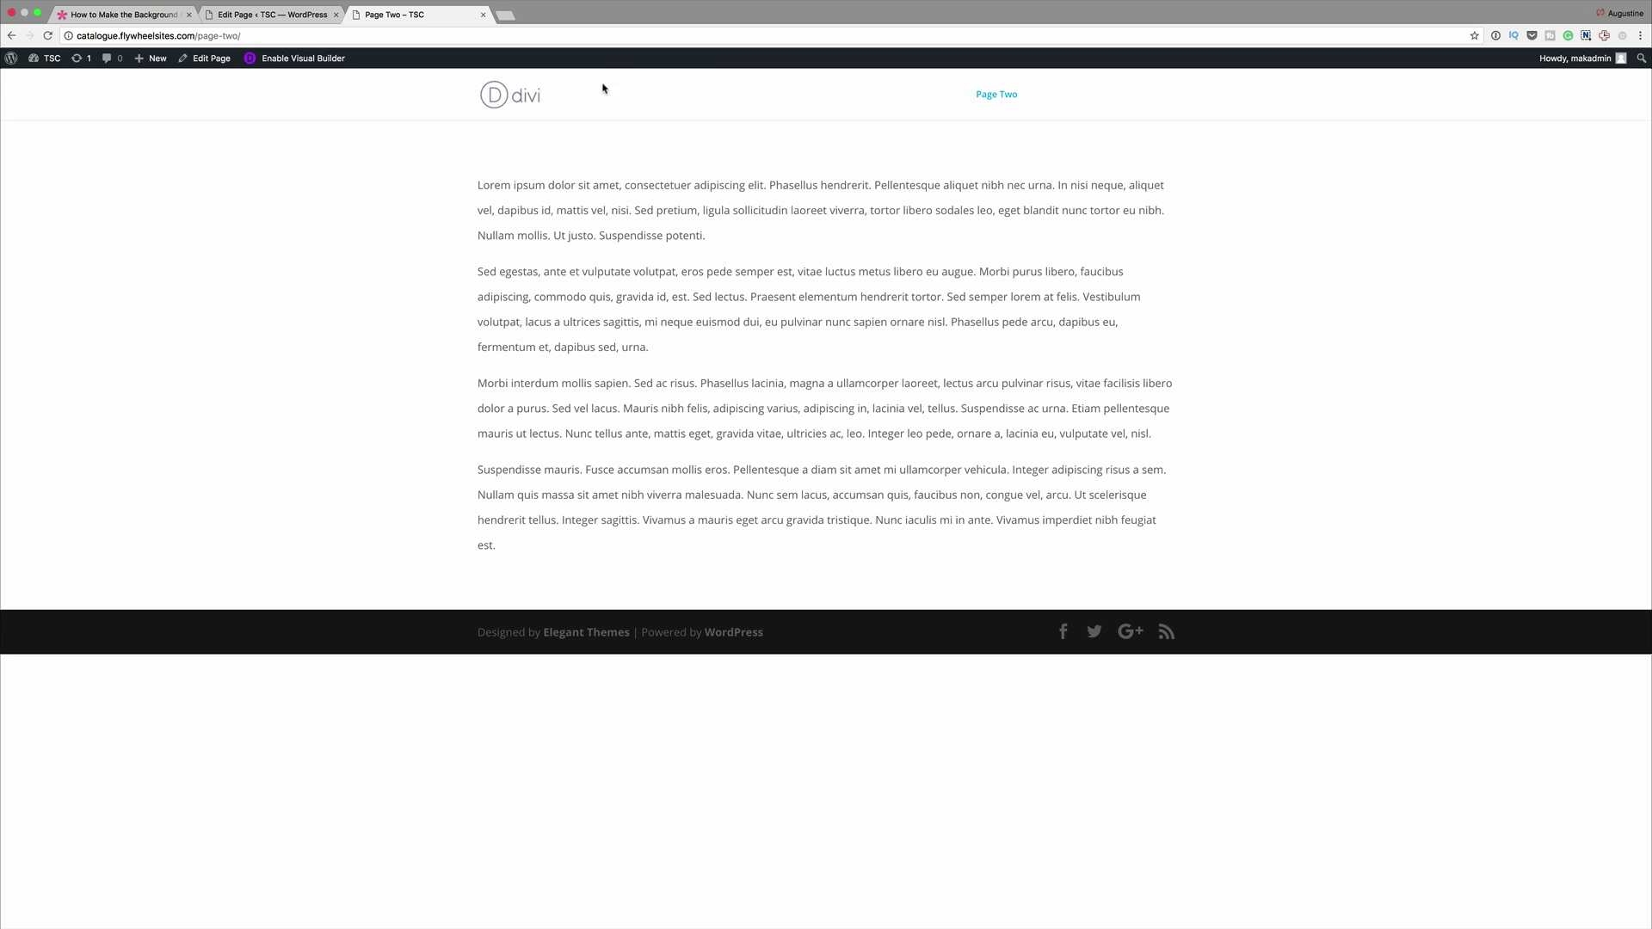
{"action": "left_click", "coordinate": [1057, 97]}
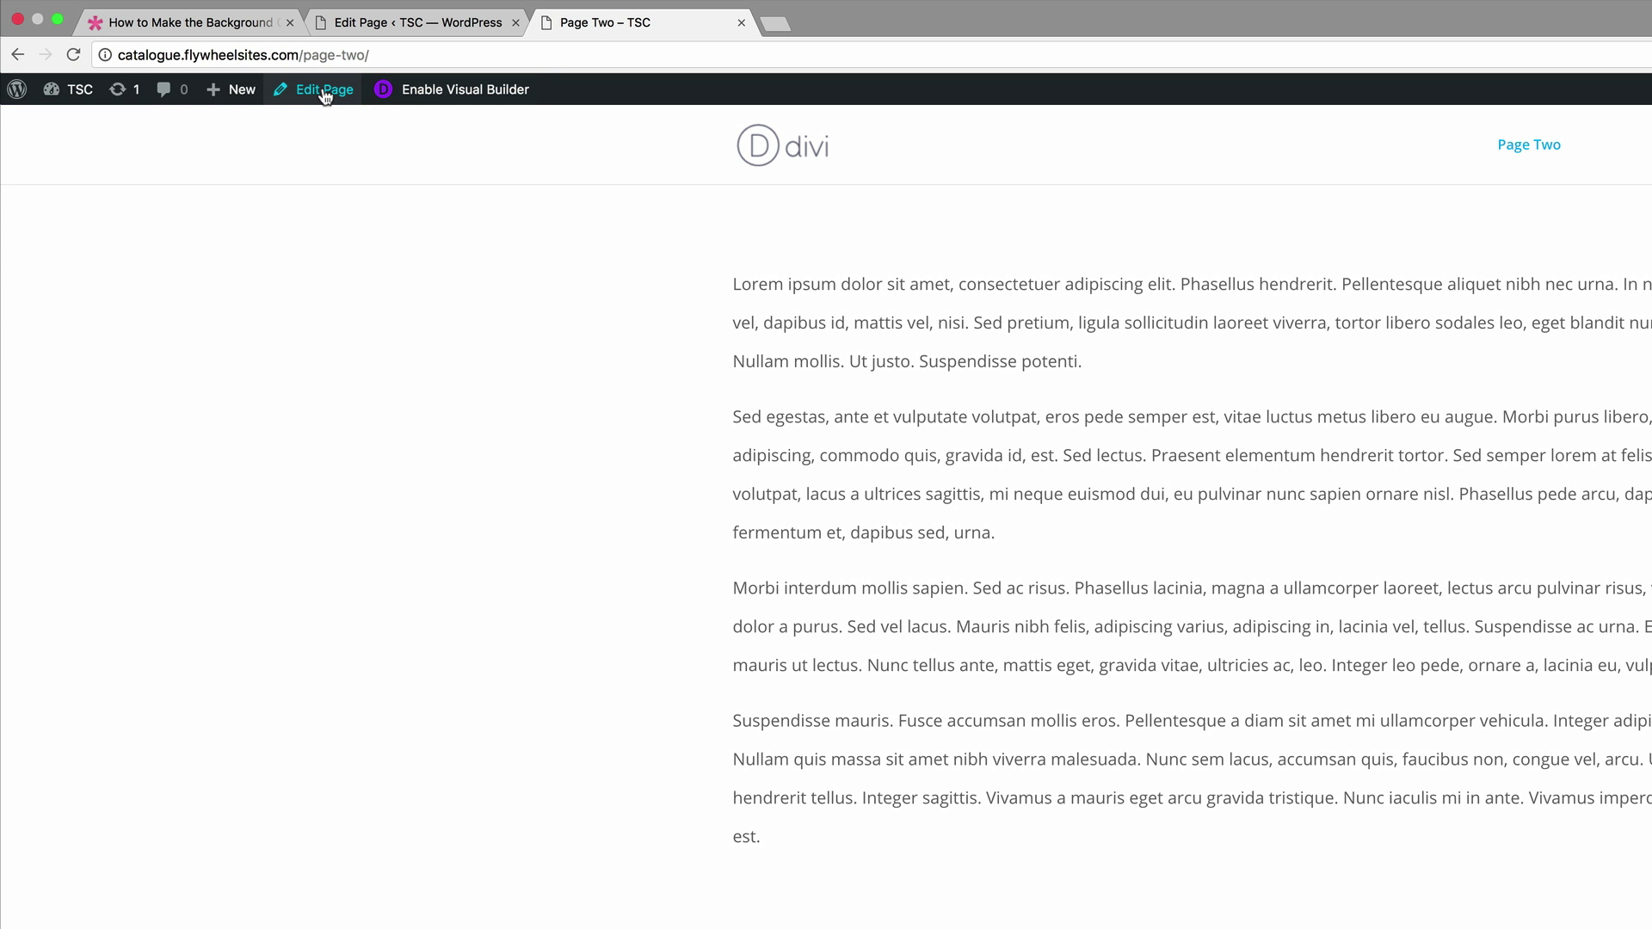
Paste the #main-header background rule into Page Two's builder Custom CSS.
{"action": "left_click", "coordinate": [325, 95]}
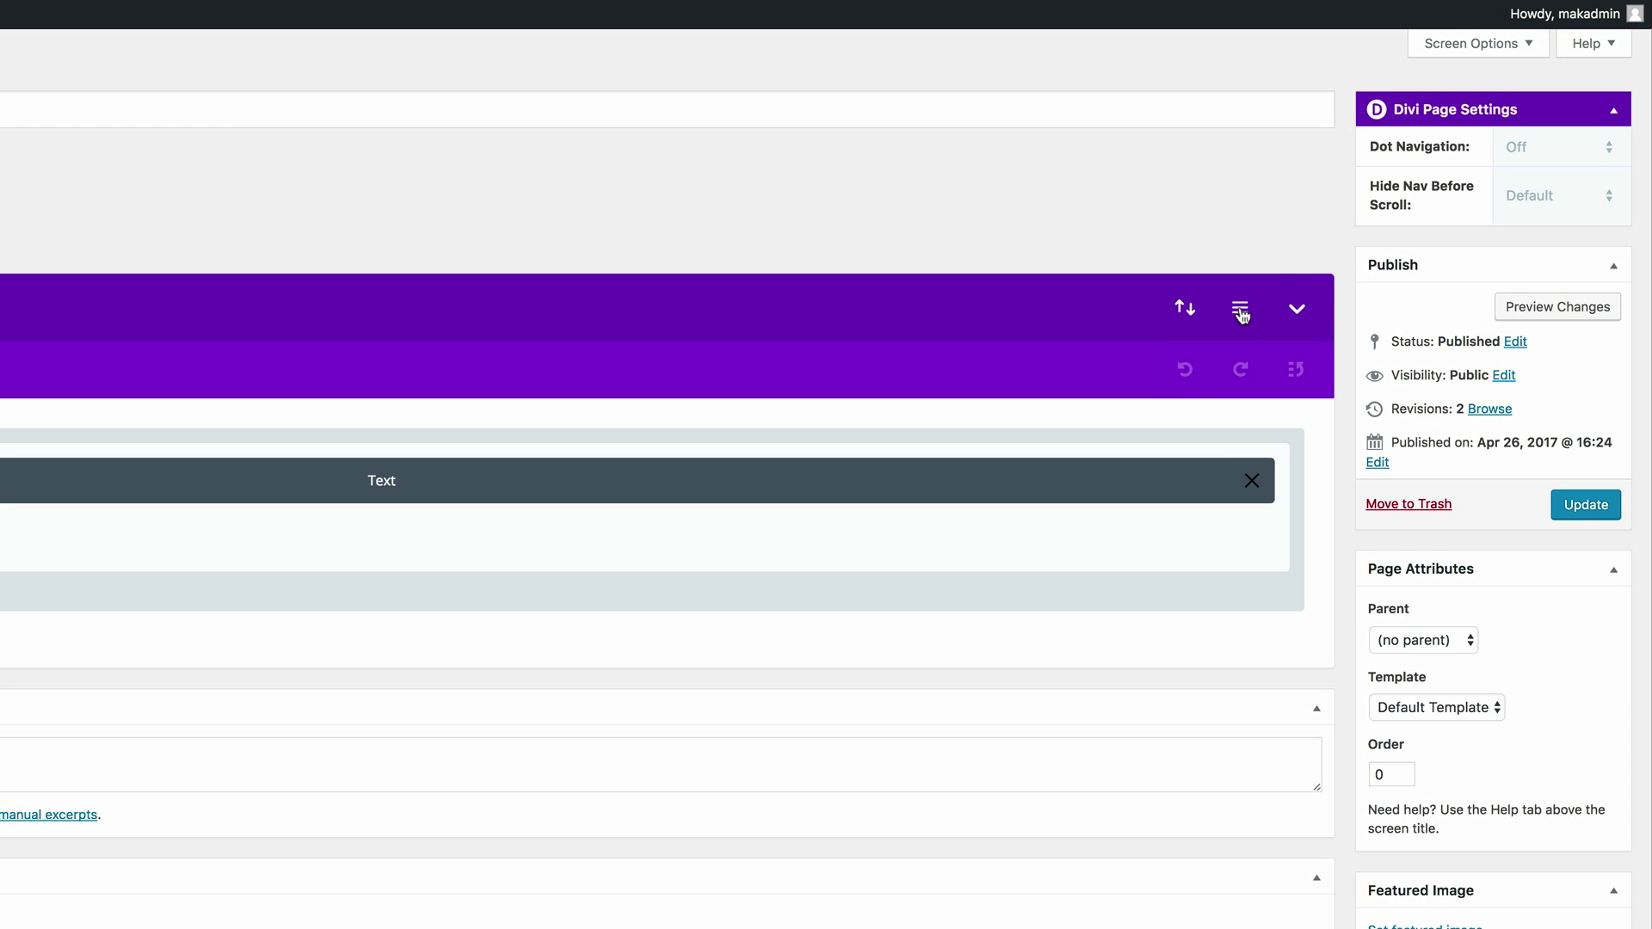
{"action": "left_click", "coordinate": [1240, 312]}
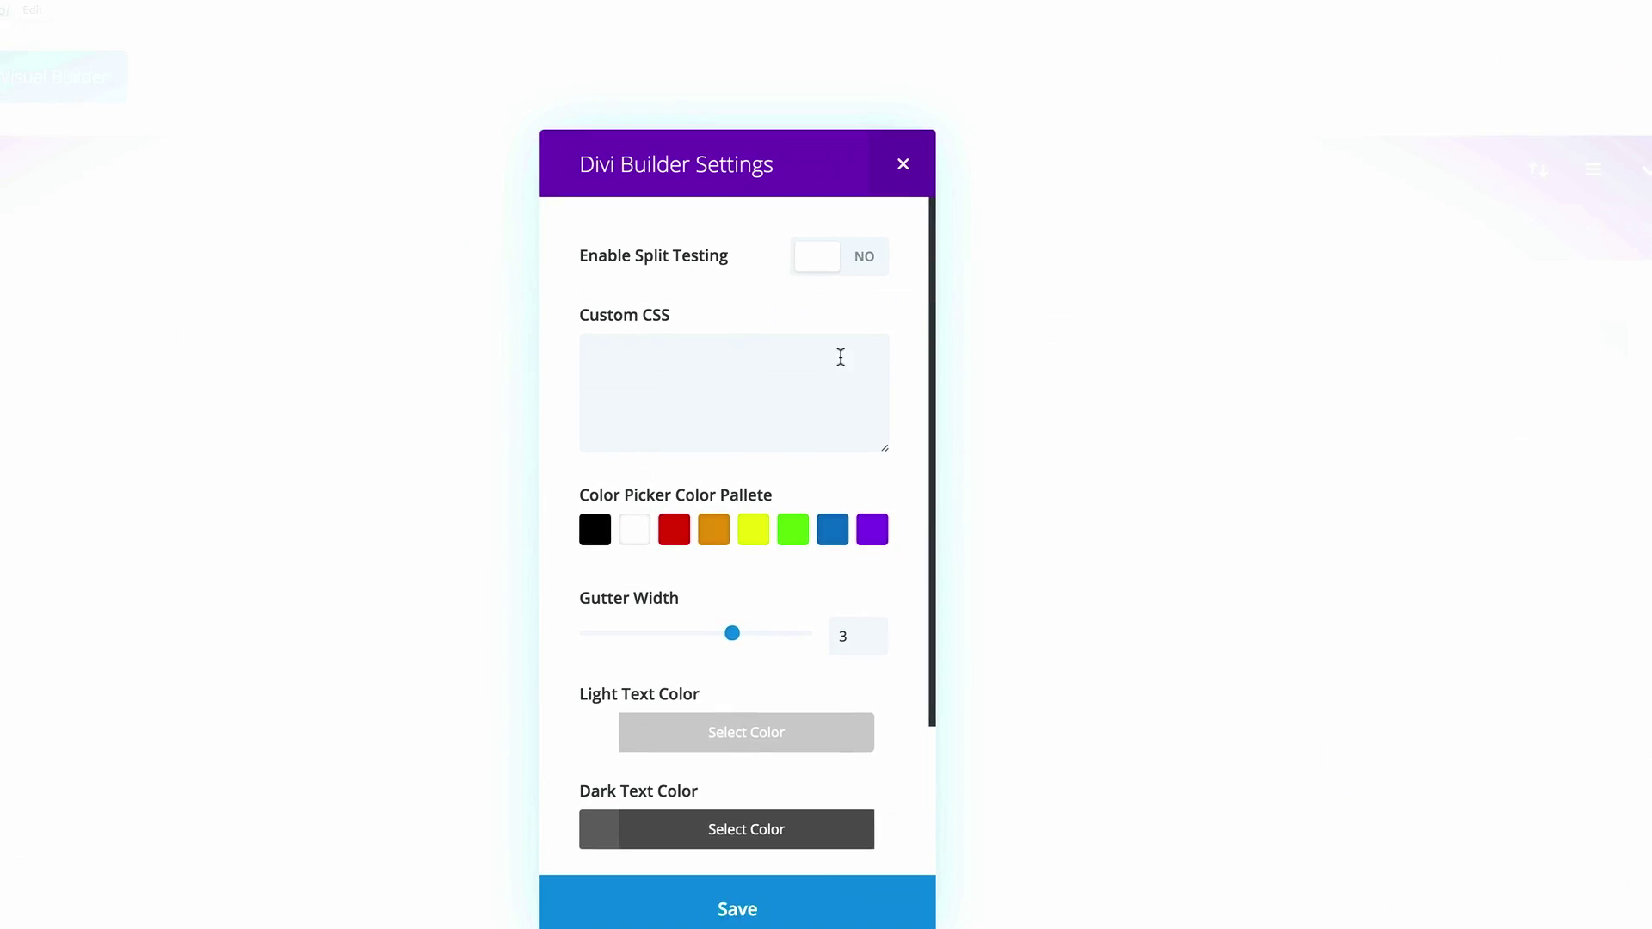
{"action": "left_click", "coordinate": [730, 379]}
{"action": "left_click", "coordinate": [774, 331]}
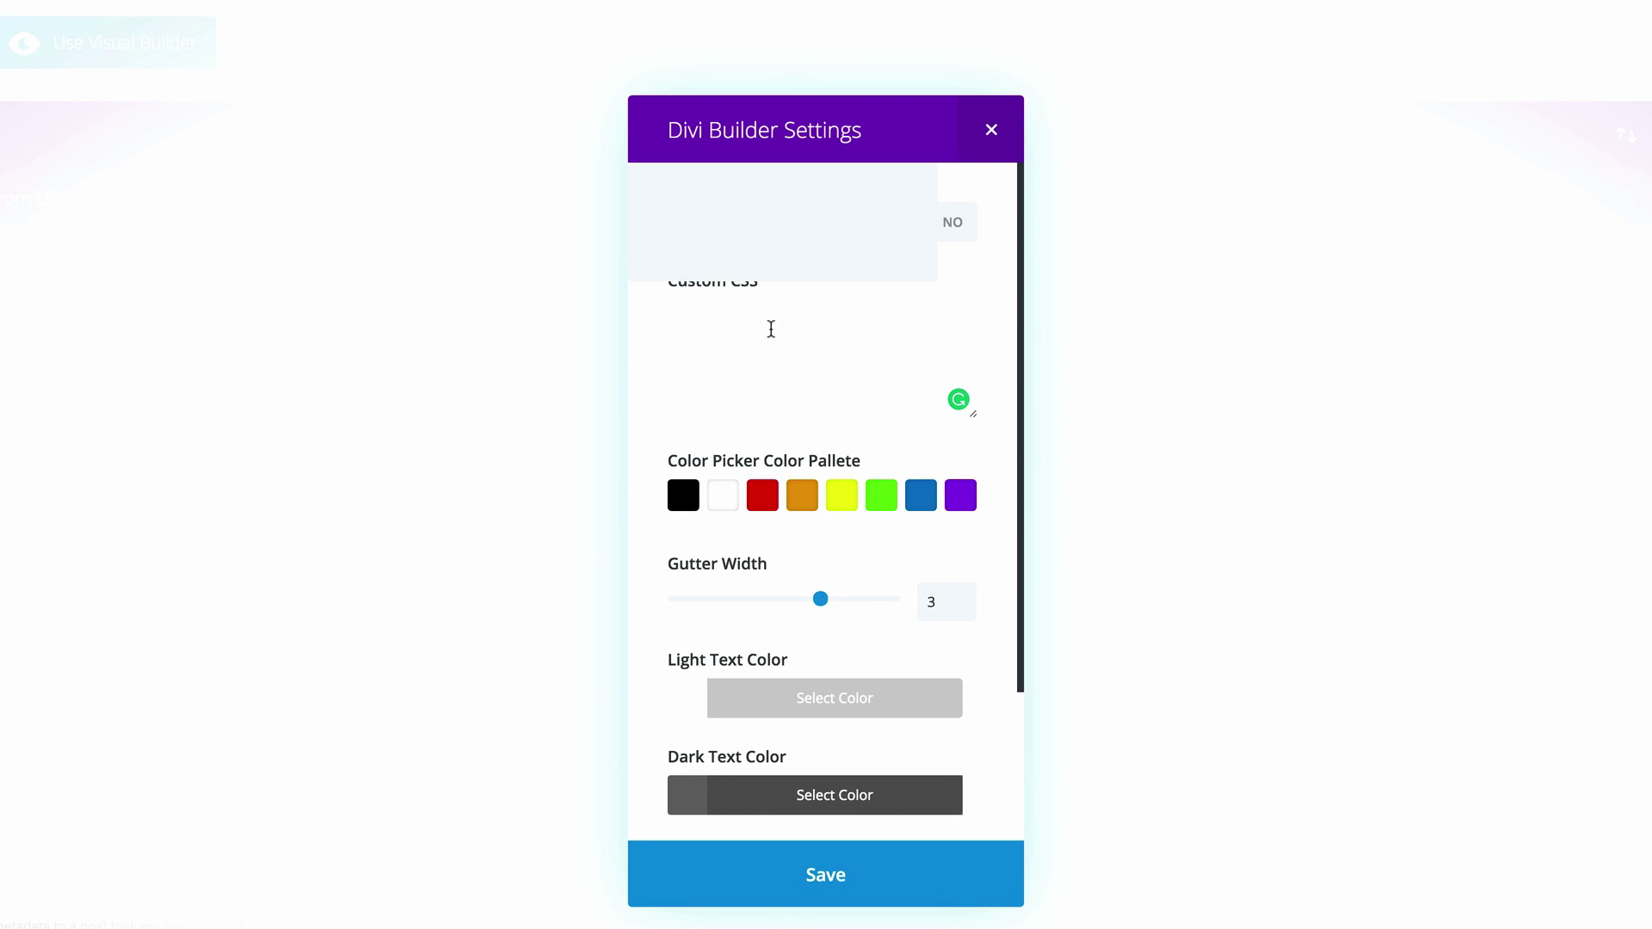
{"action": "type", "text": "#main-header {     background: #474f61; }"}
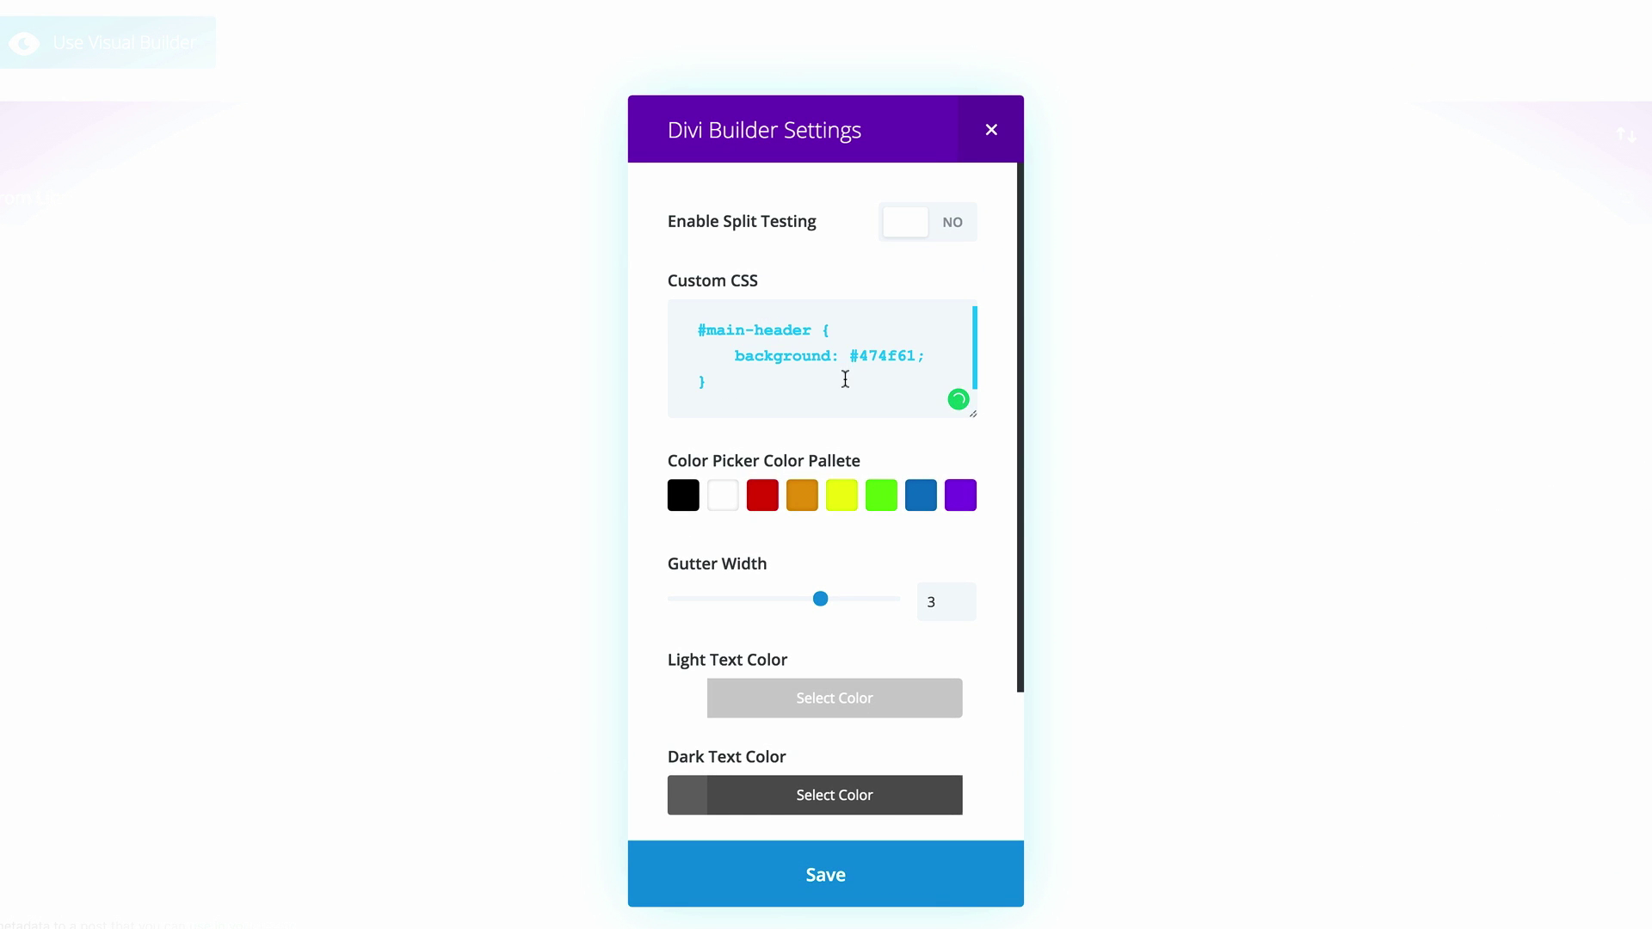
Replace the colour 474f61 with red E02B20, save the settings, and update Page Two.
{"action": "left_click", "coordinate": [765, 500]}
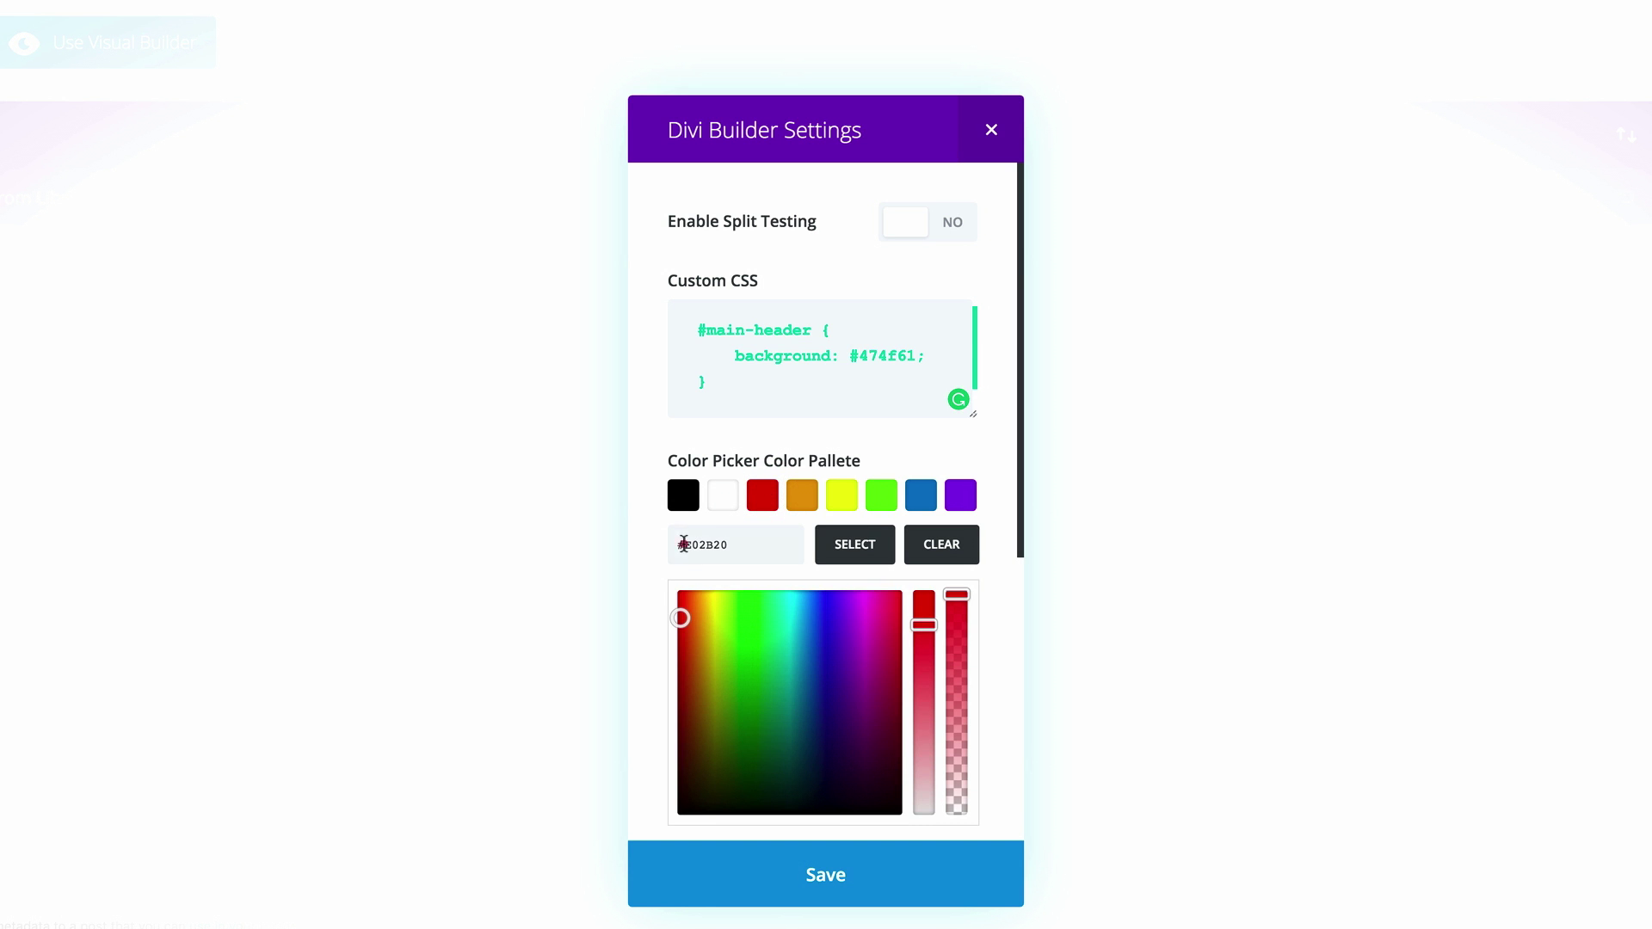
{"action": "left_click_drag", "start_coordinate": [684, 545], "coordinate": [736, 545]}
{"action": "key", "text": "ctrl+c"}
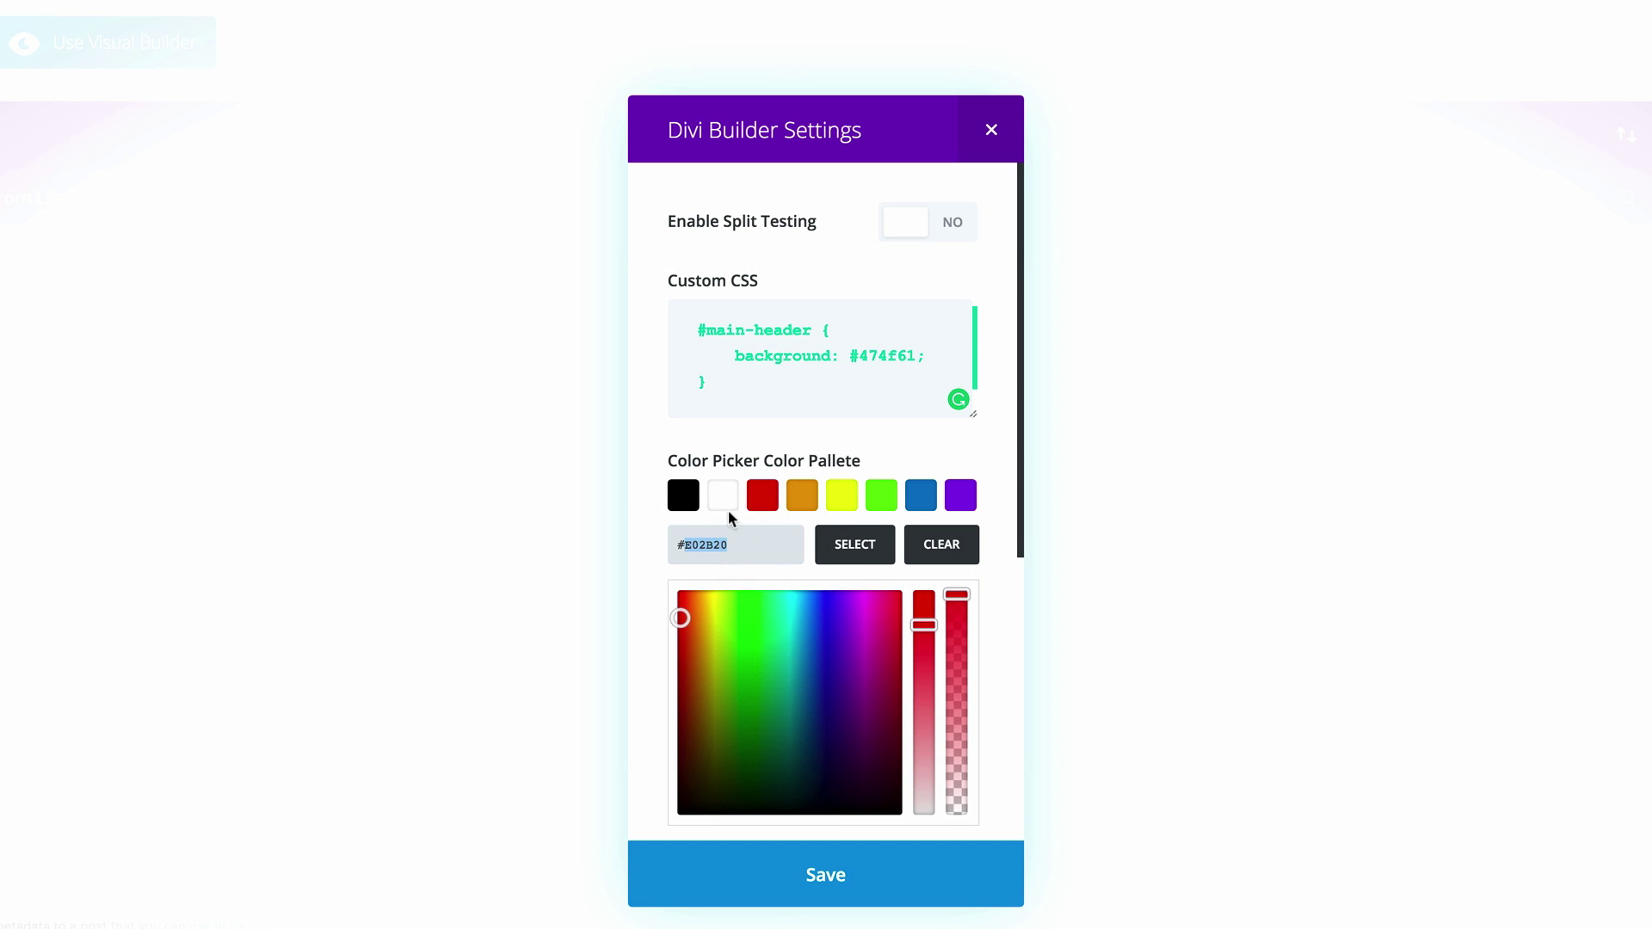
{"action": "left_click_drag", "start_coordinate": [858, 351], "coordinate": [915, 353]}
{"action": "key", "text": "ctrl+v"}
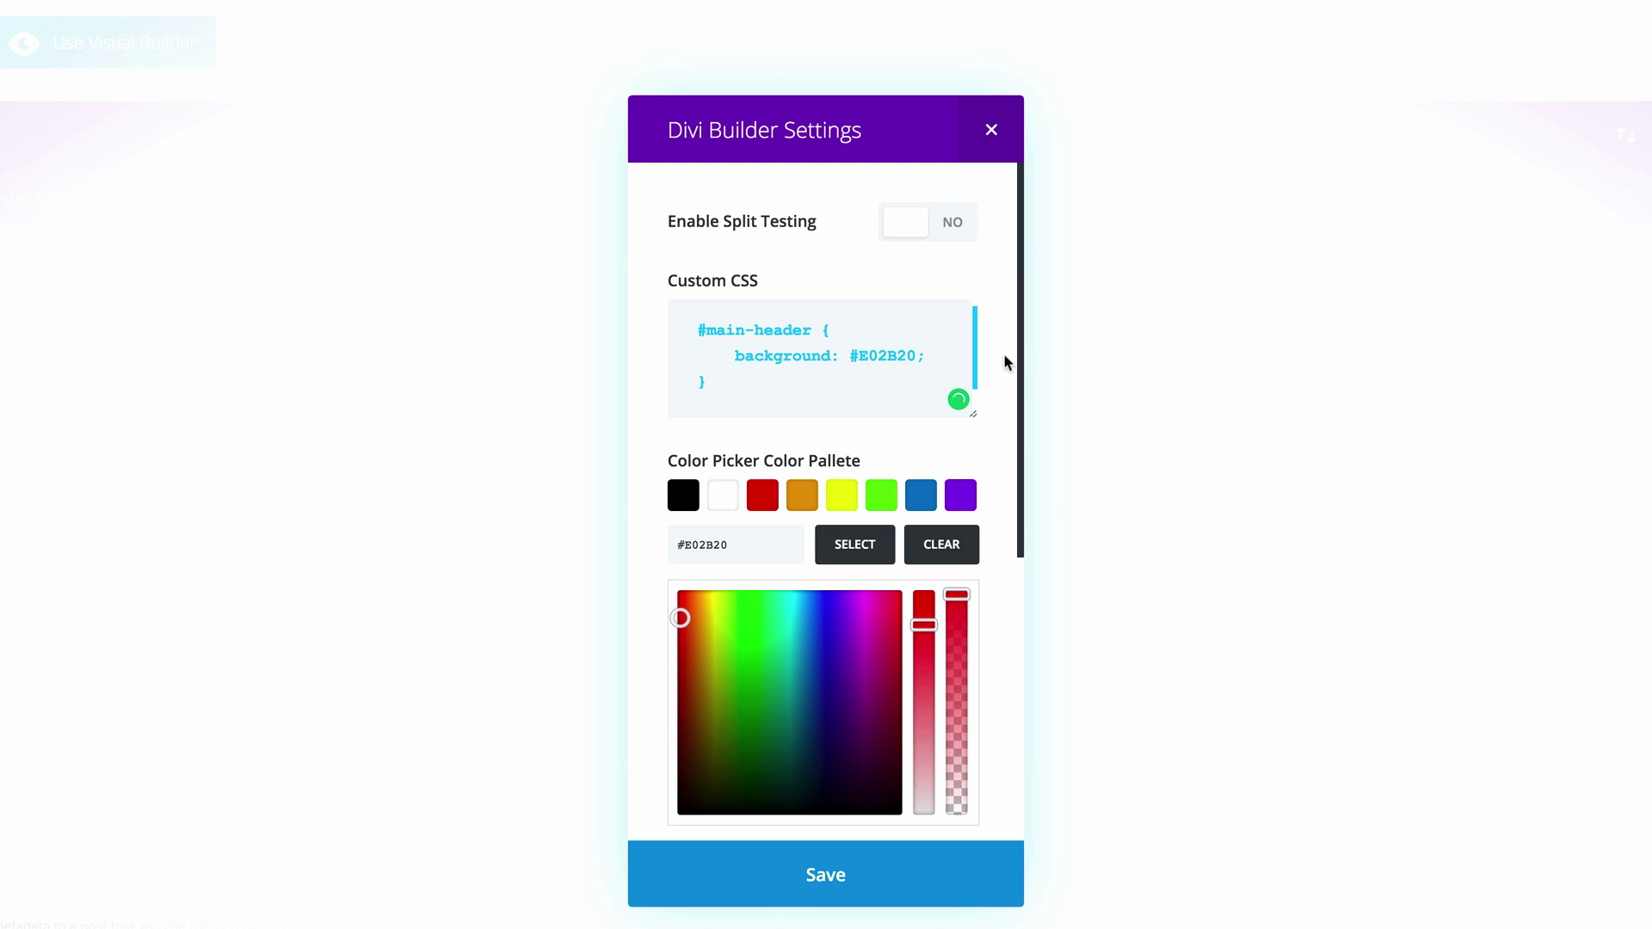
{"action": "left_click", "coordinate": [839, 875]}
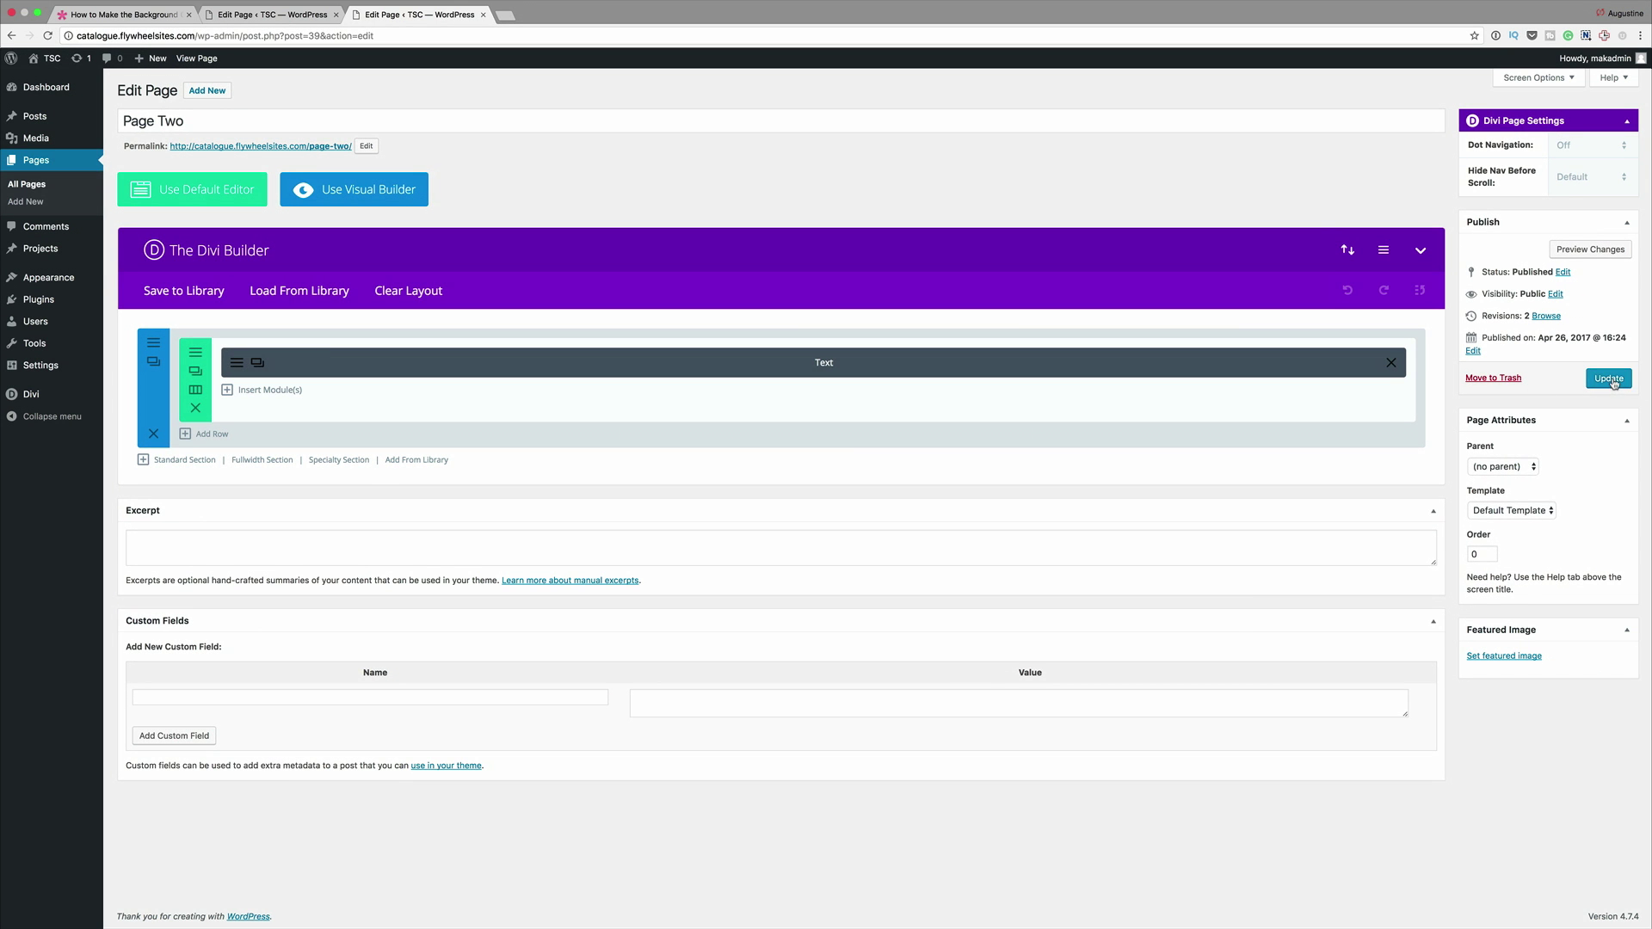
{"action": "left_click", "coordinate": [1607, 376]}
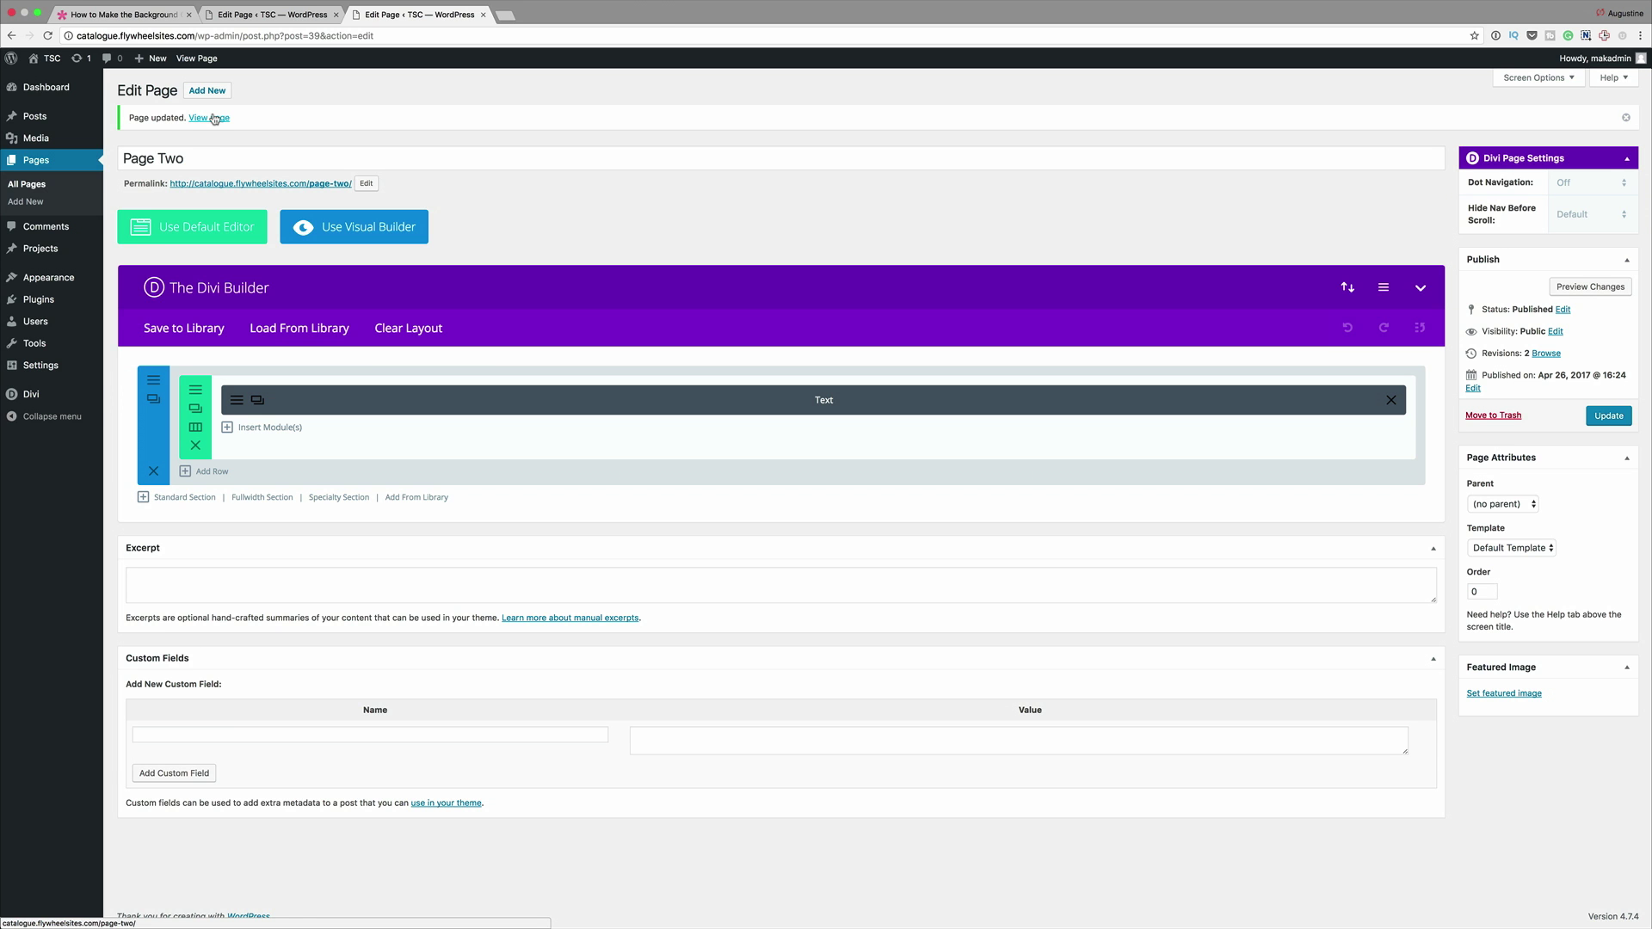
{"action": "left_click", "coordinate": [214, 119], "text": "super"}
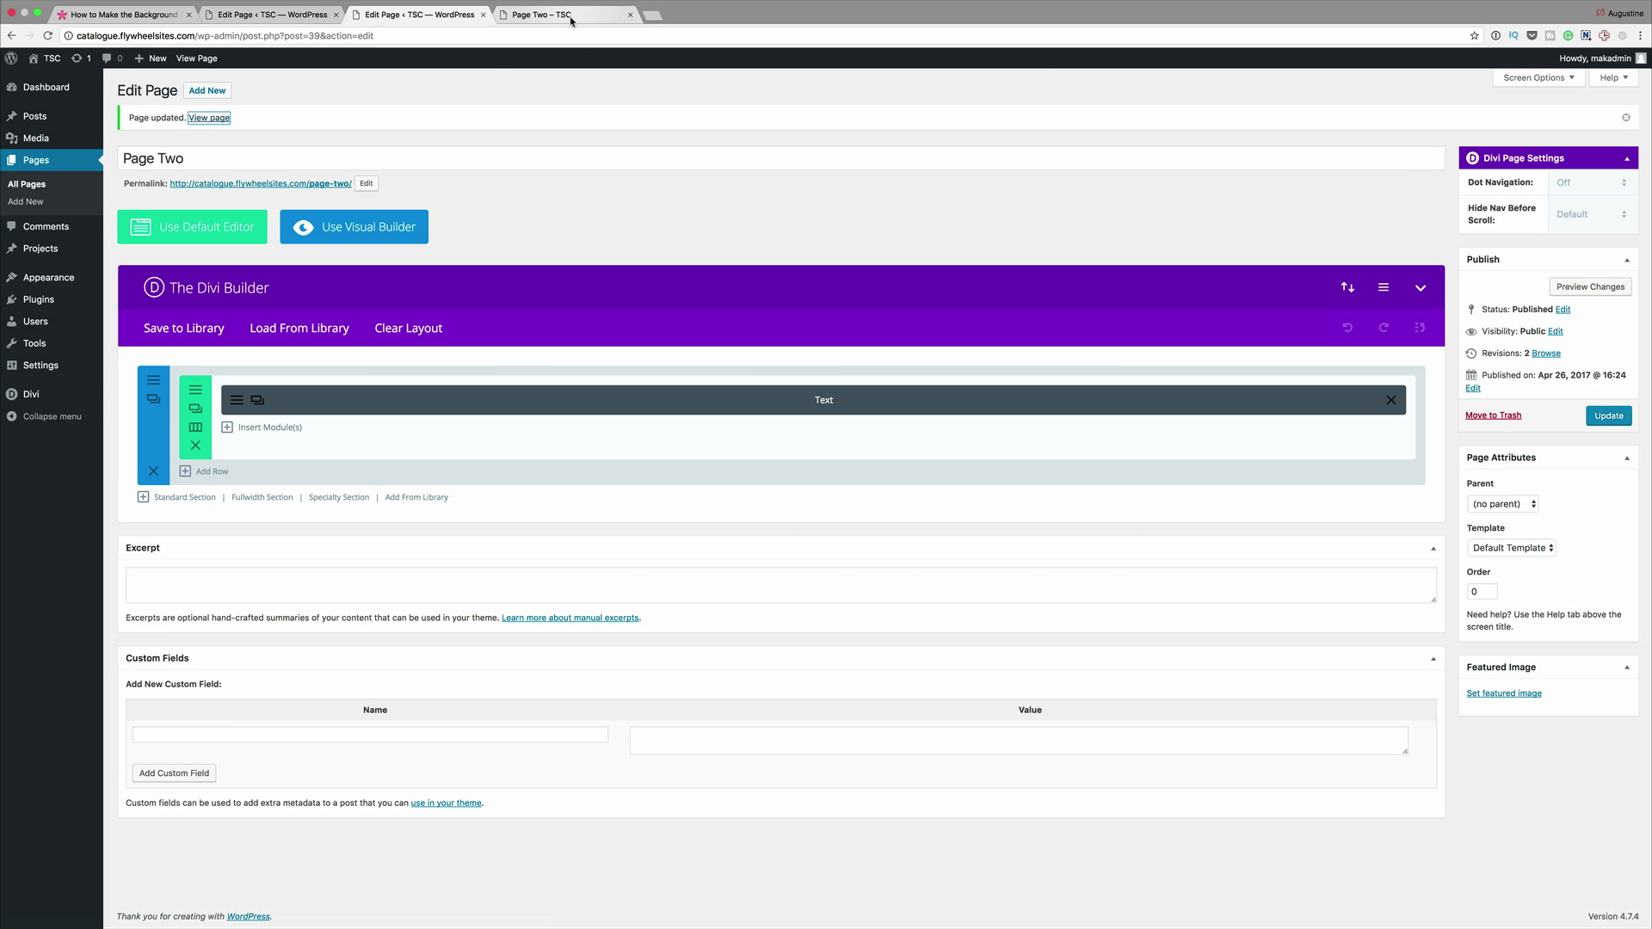
Compare live Page Two's red header with Page One's dark one, then return to Page One's editor.
{"action": "left_click", "coordinate": [571, 19]}
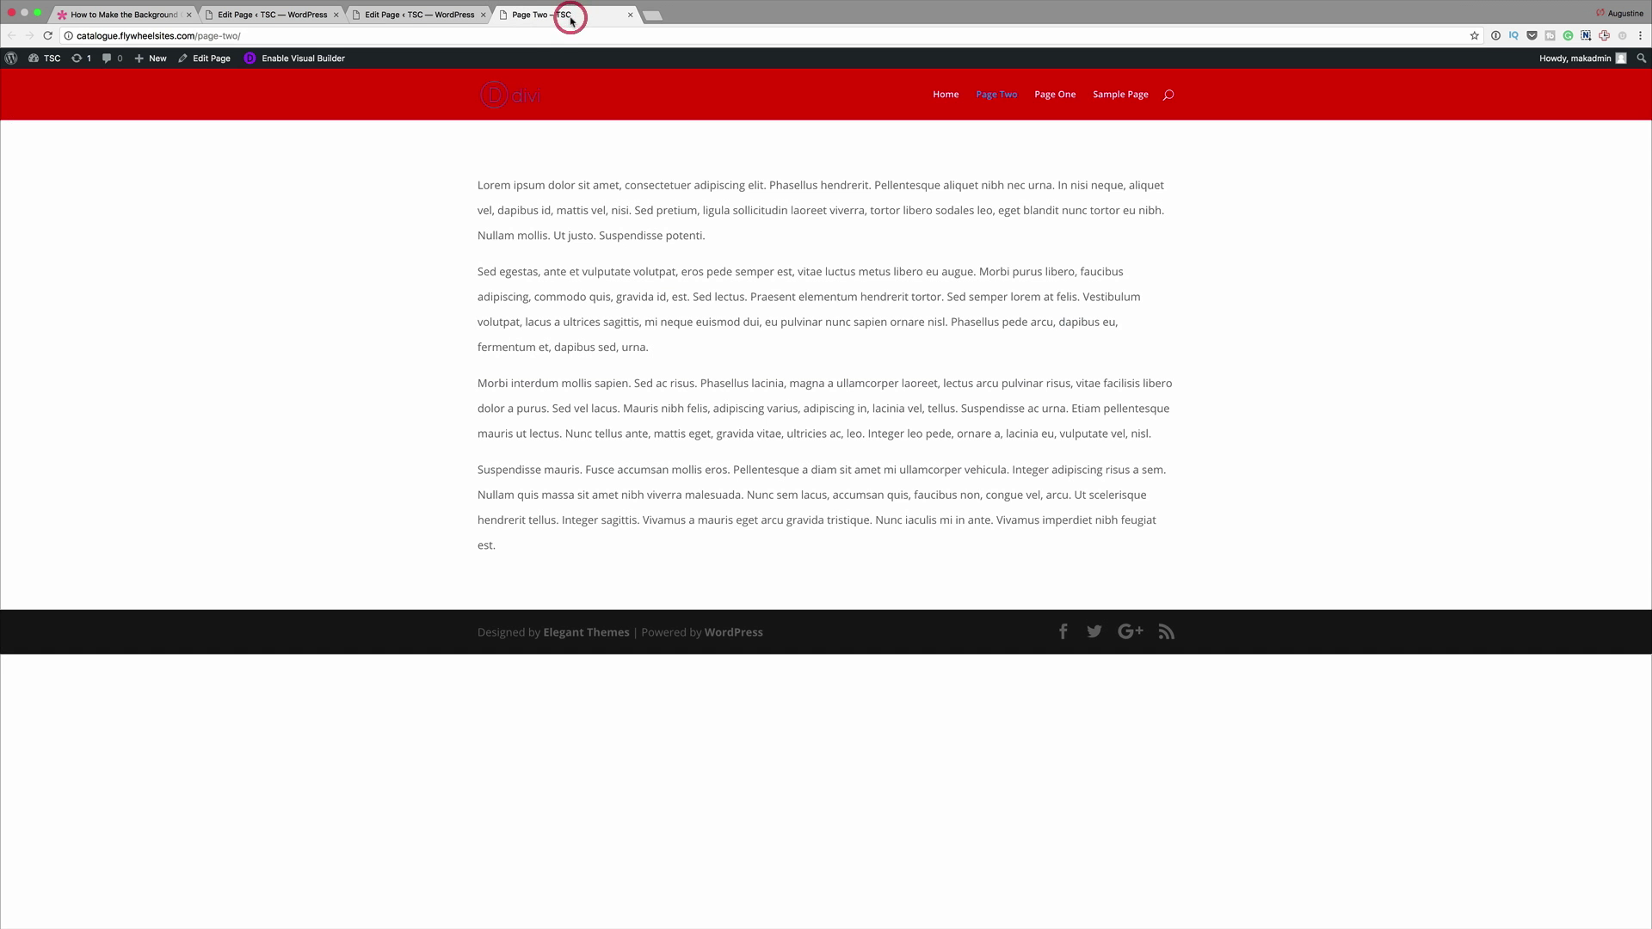
{"action": "left_click", "coordinate": [1052, 100]}
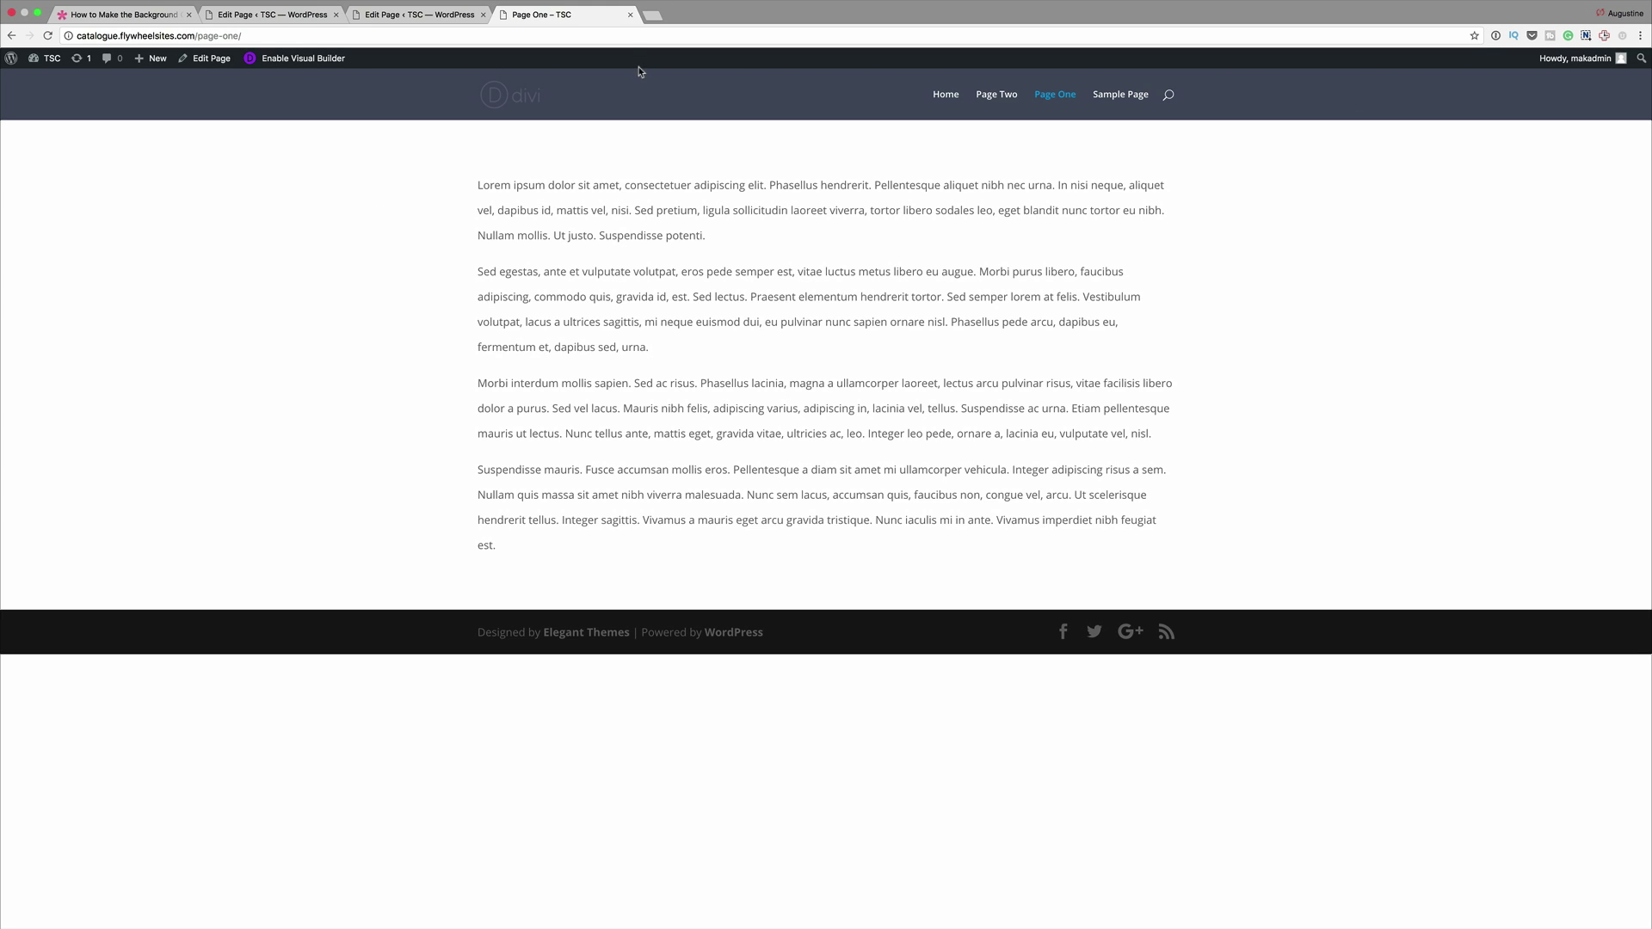
{"action": "left_click", "coordinate": [294, 24]}
In Divi Theme Options, leave the social profile URLs such as Facebook as # and save.
{"action": "mouse_move", "coordinate": [56, 89]}
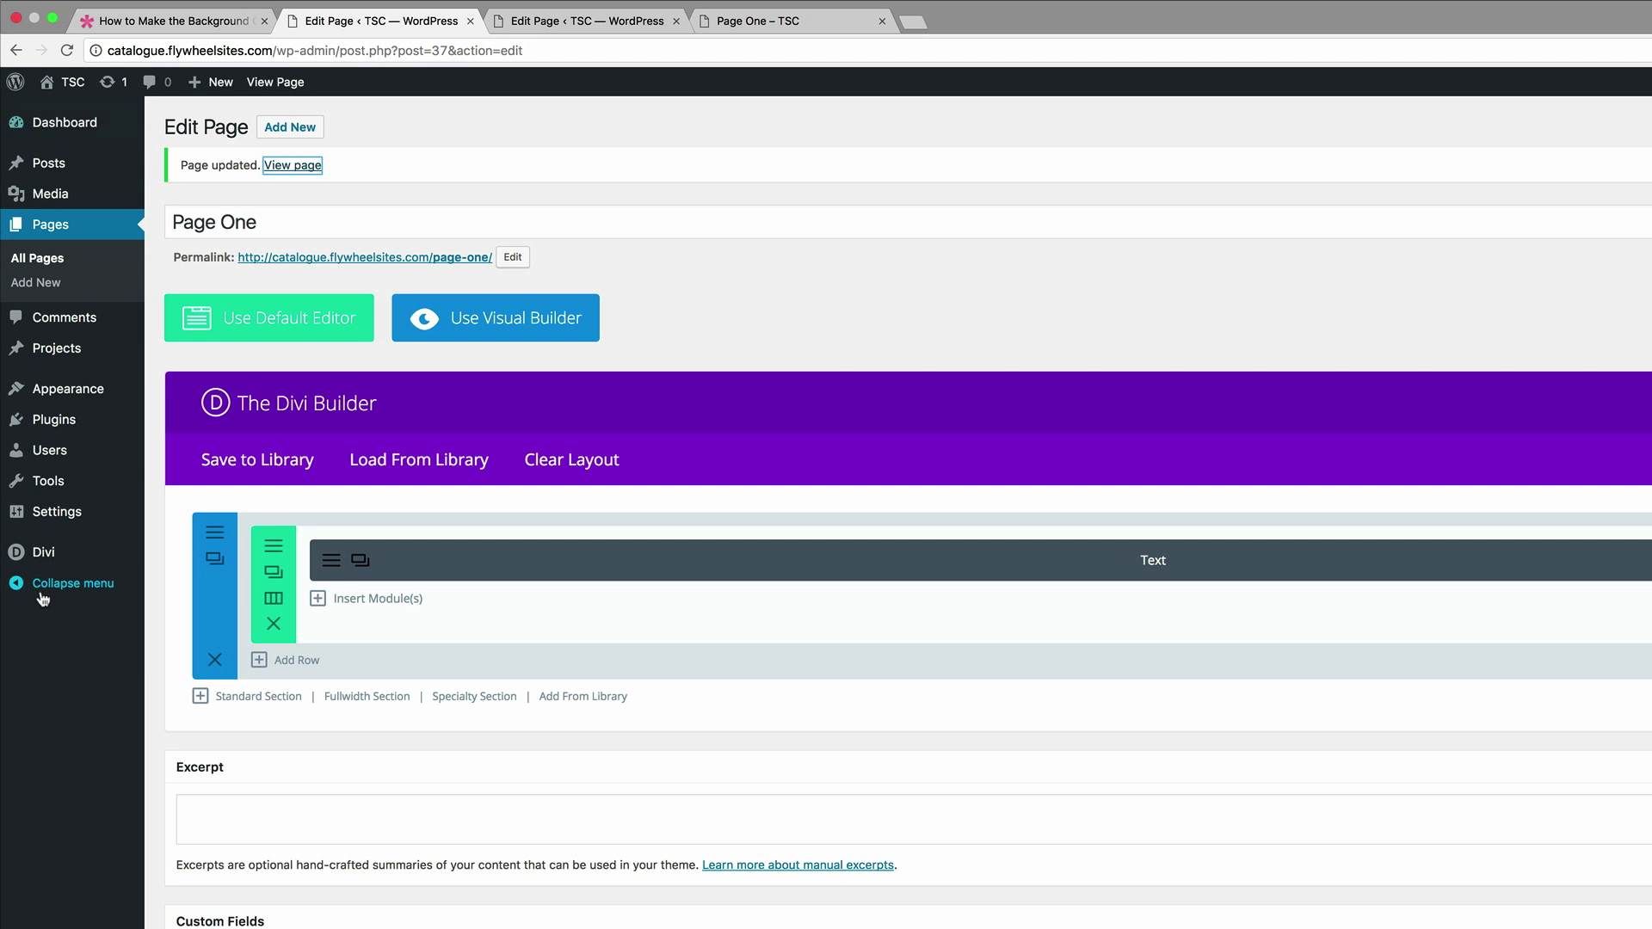
{"action": "mouse_move", "coordinate": [68, 398]}
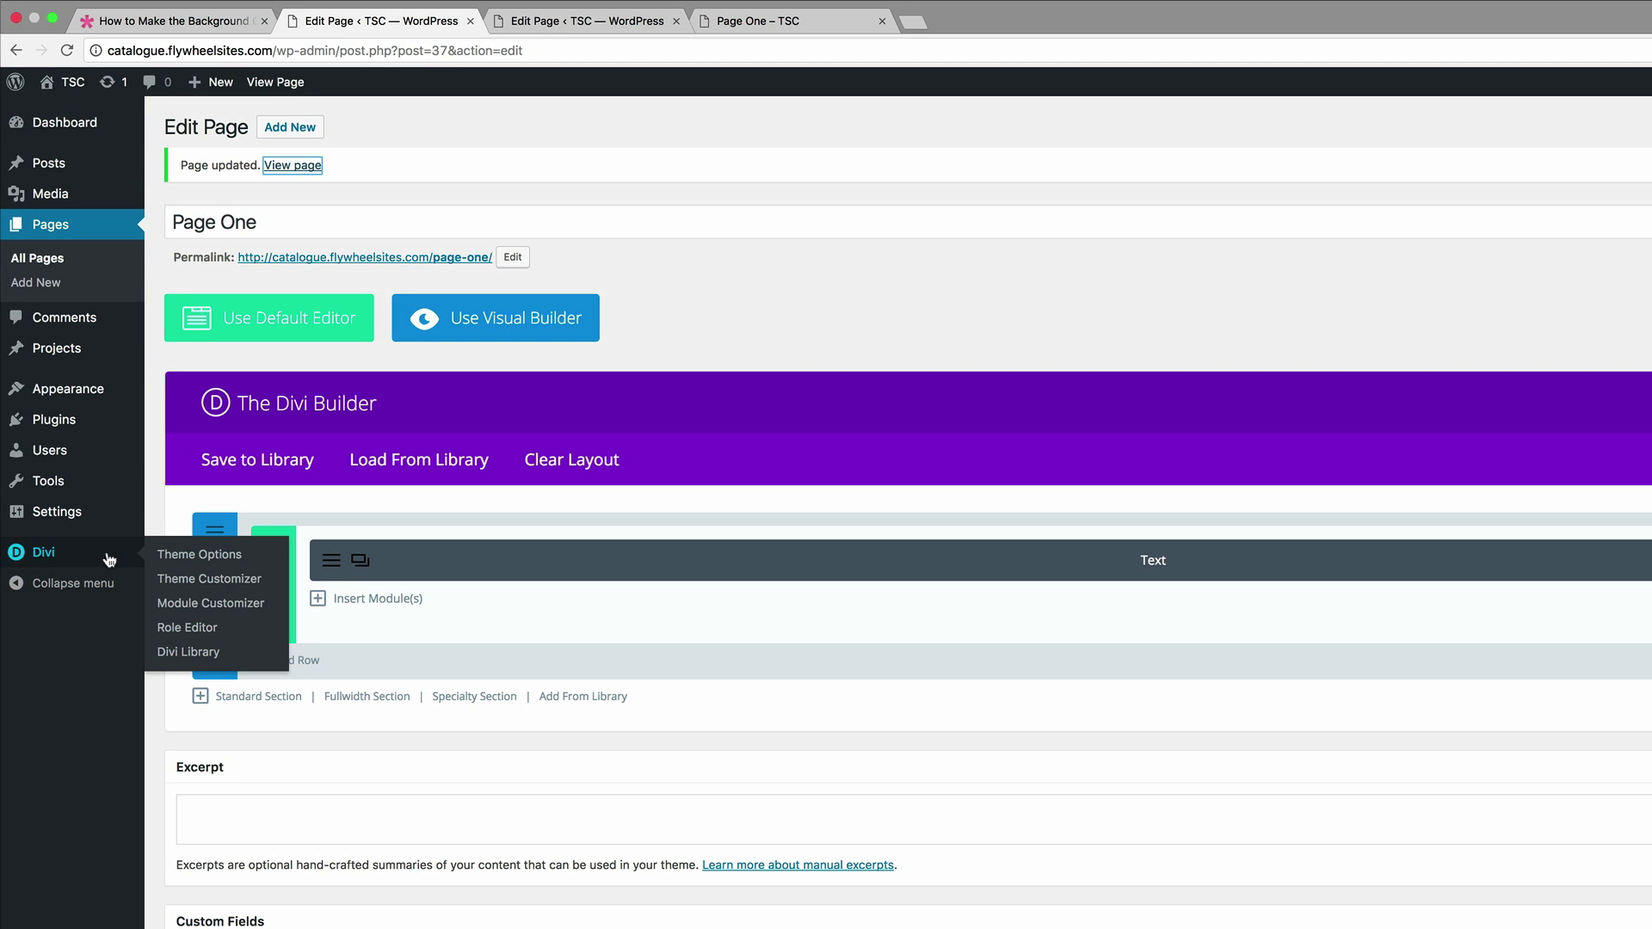
{"action": "left_click", "coordinate": [224, 558]}
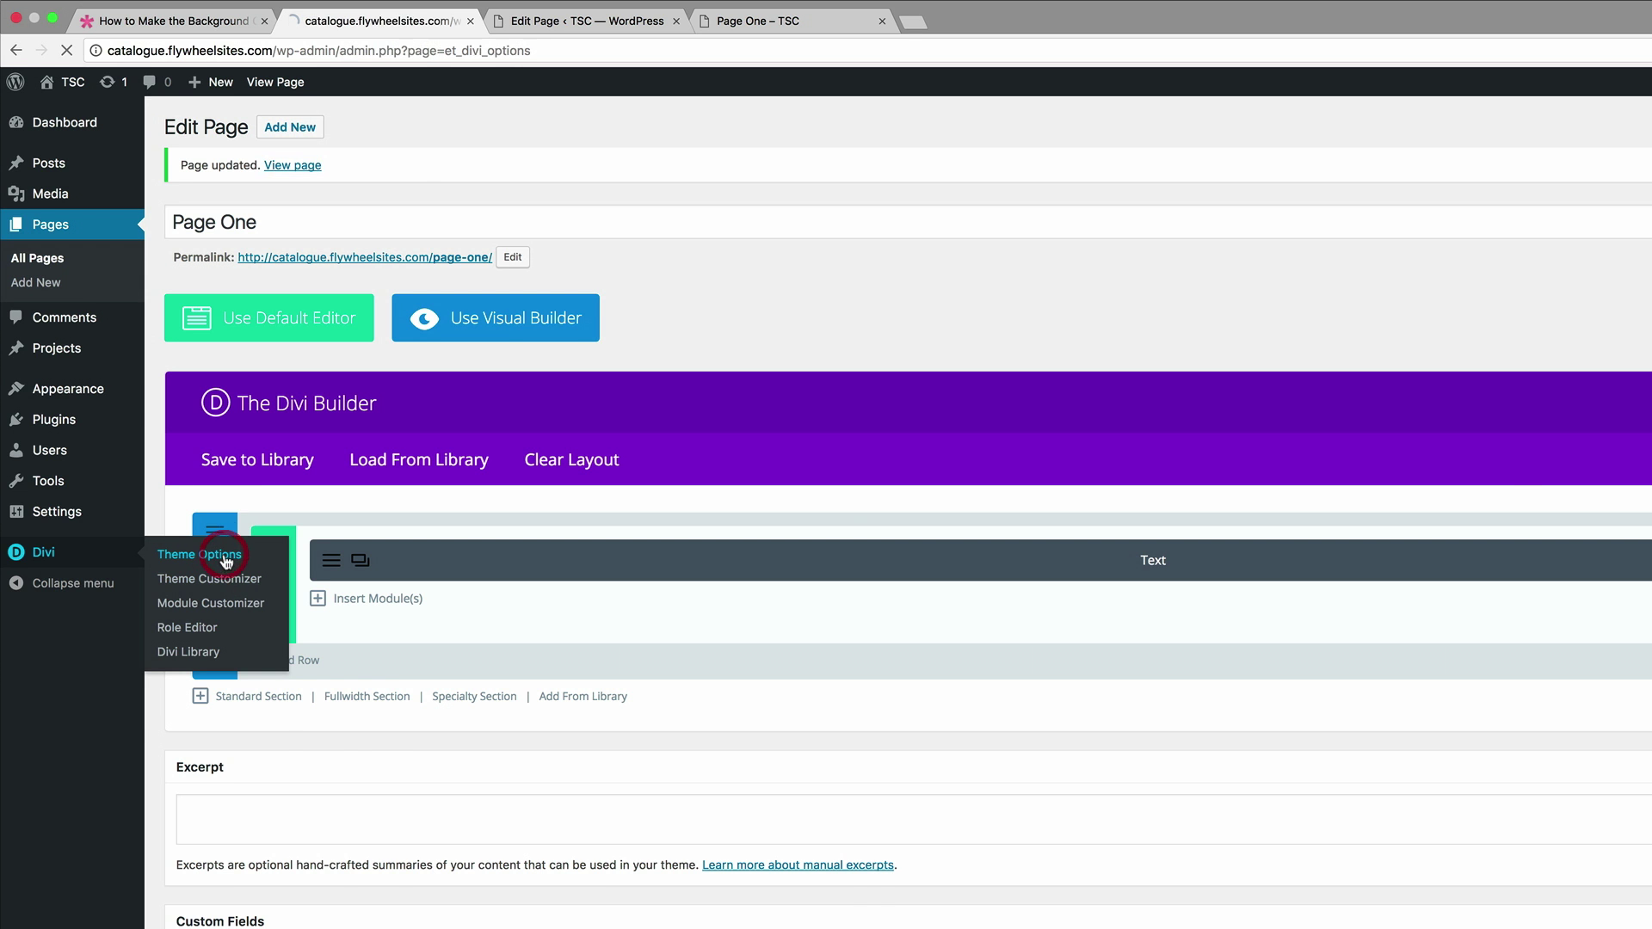
{"action": "scroll", "coordinate": [629, 675], "scroll_direction": "down", "scroll_amount": 10}
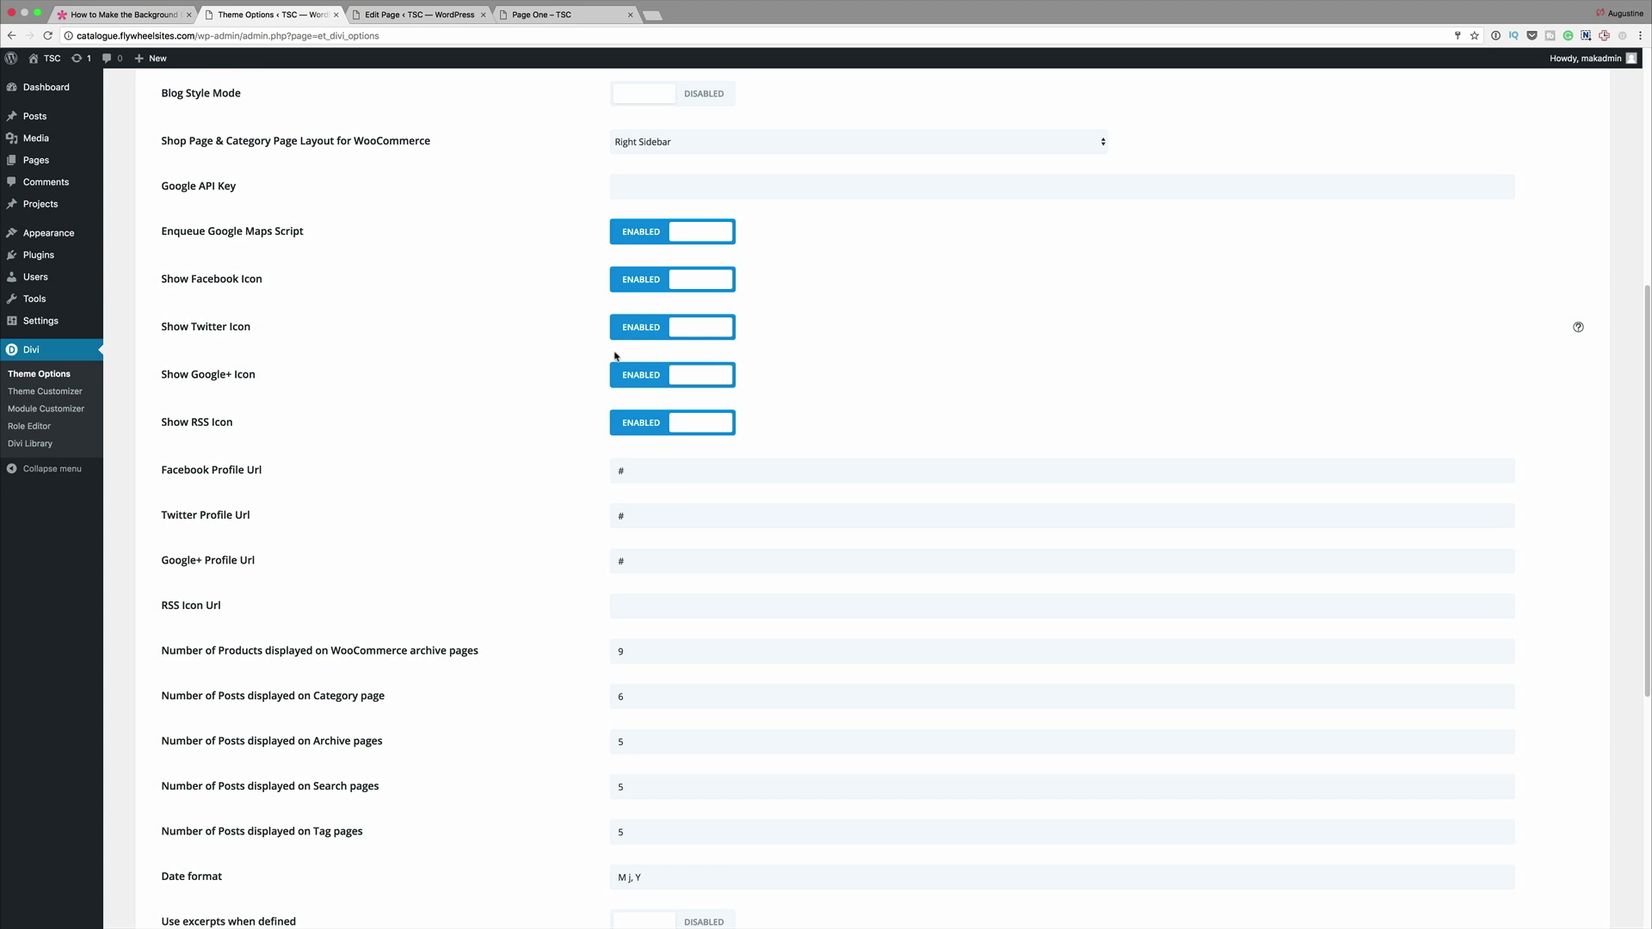
{"action": "left_click", "coordinate": [626, 471]}
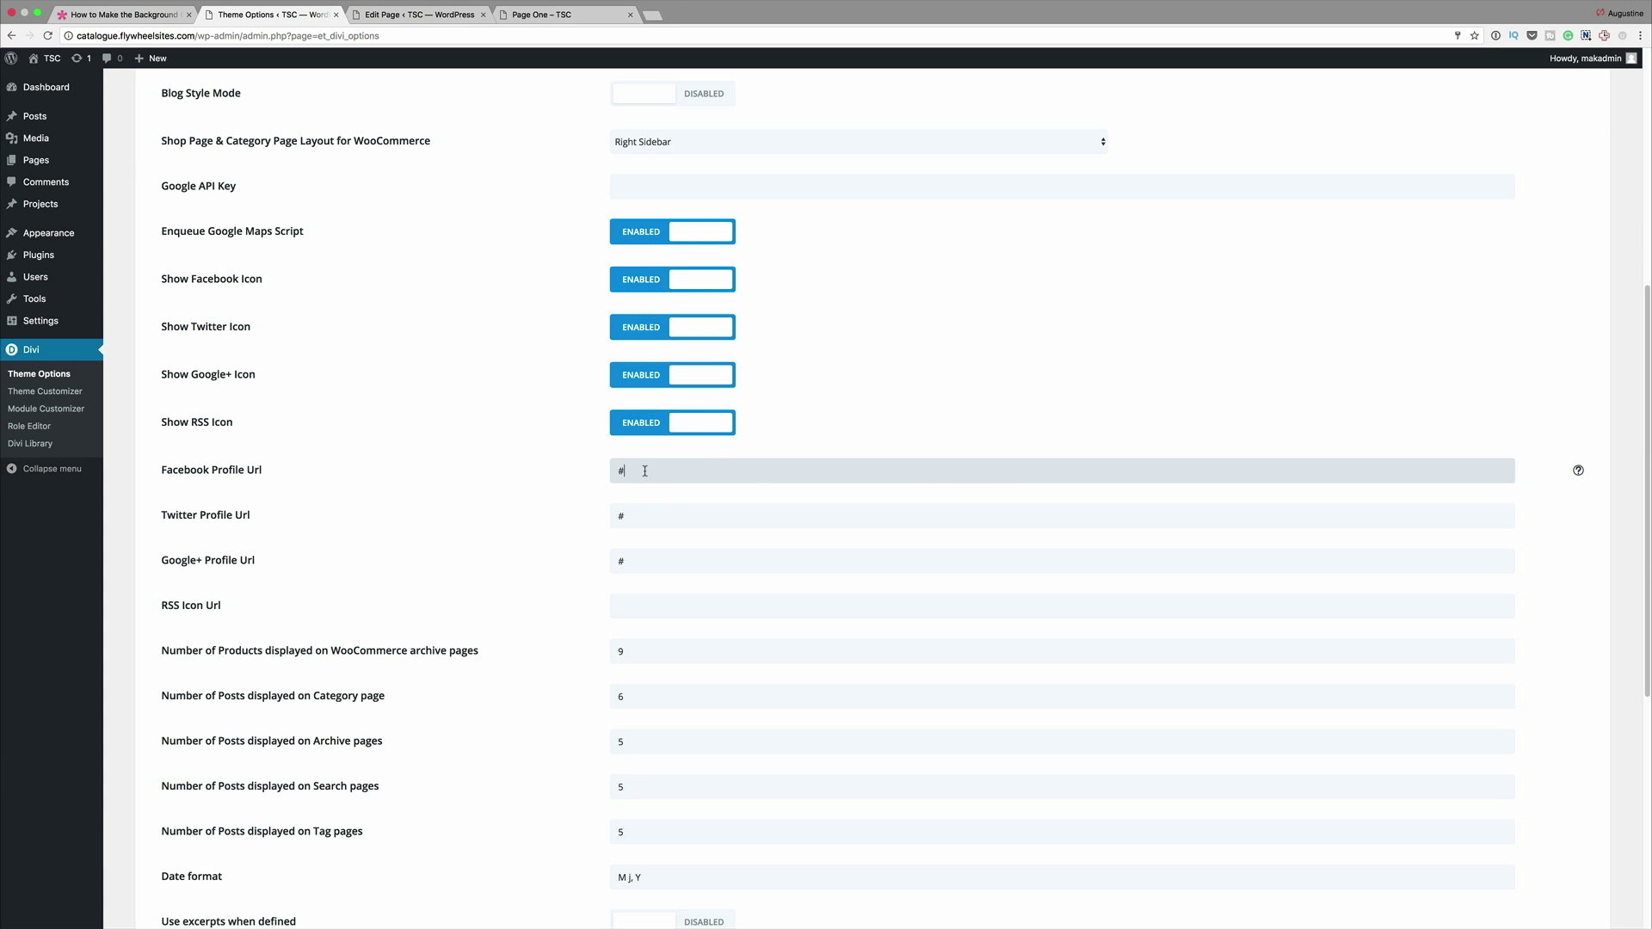
{"action": "double_click", "coordinate": [612, 471]}
{"action": "left_click", "coordinate": [560, 458]}
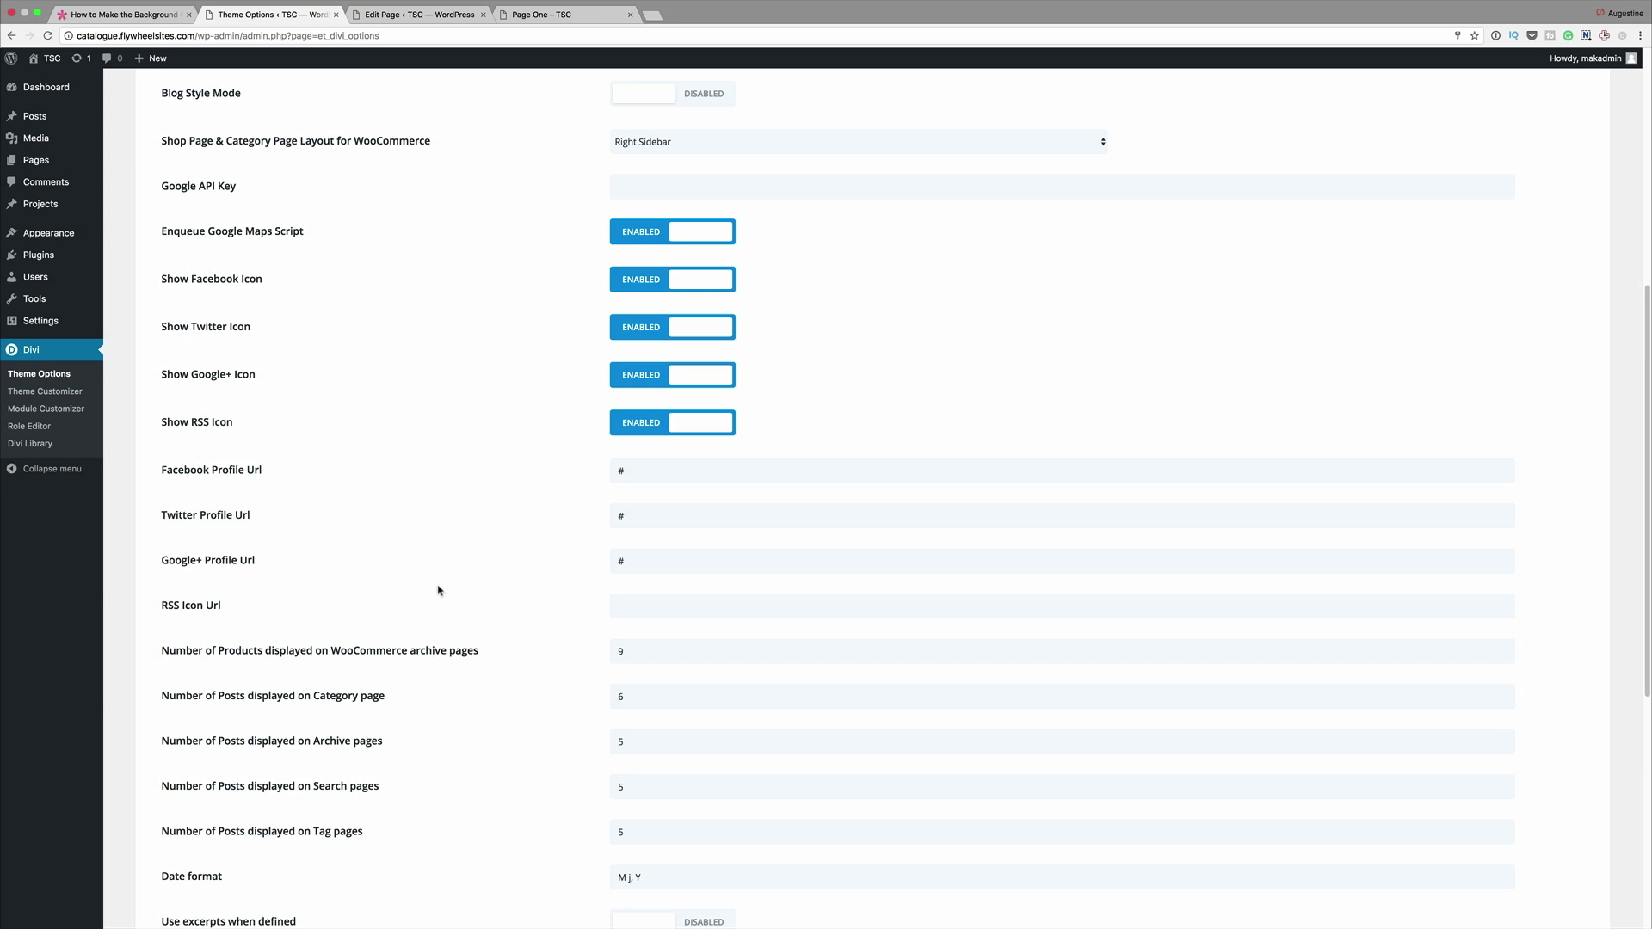
{"action": "scroll", "coordinate": [438, 590], "scroll_direction": "down", "scroll_amount": 6}
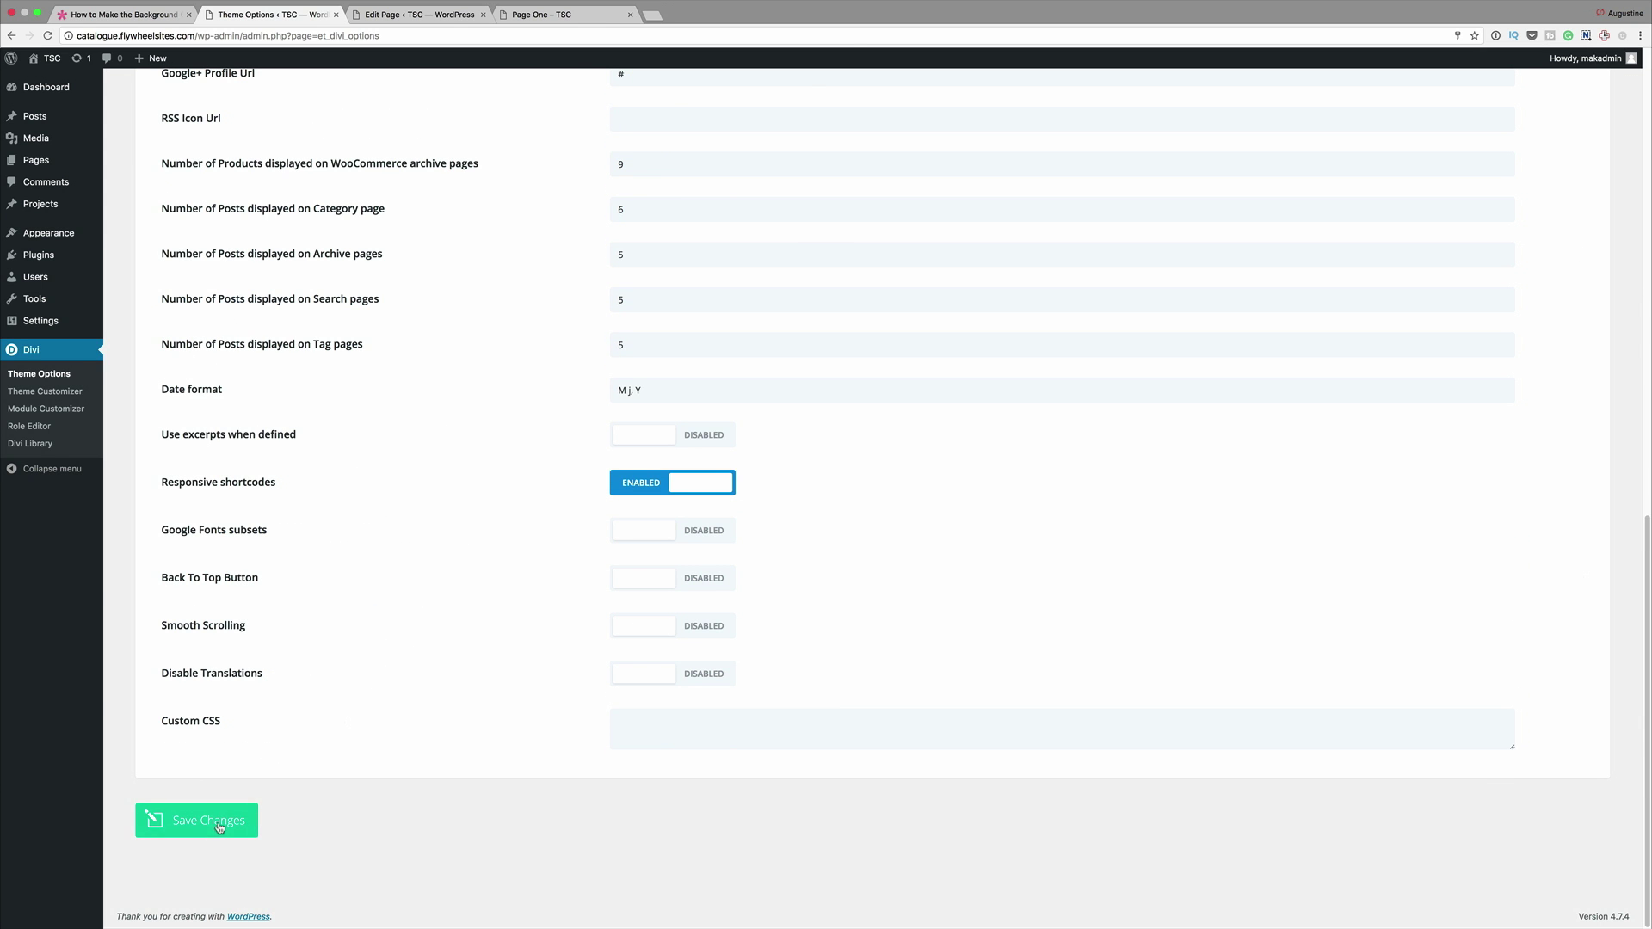
{"action": "left_click", "coordinate": [220, 828]}
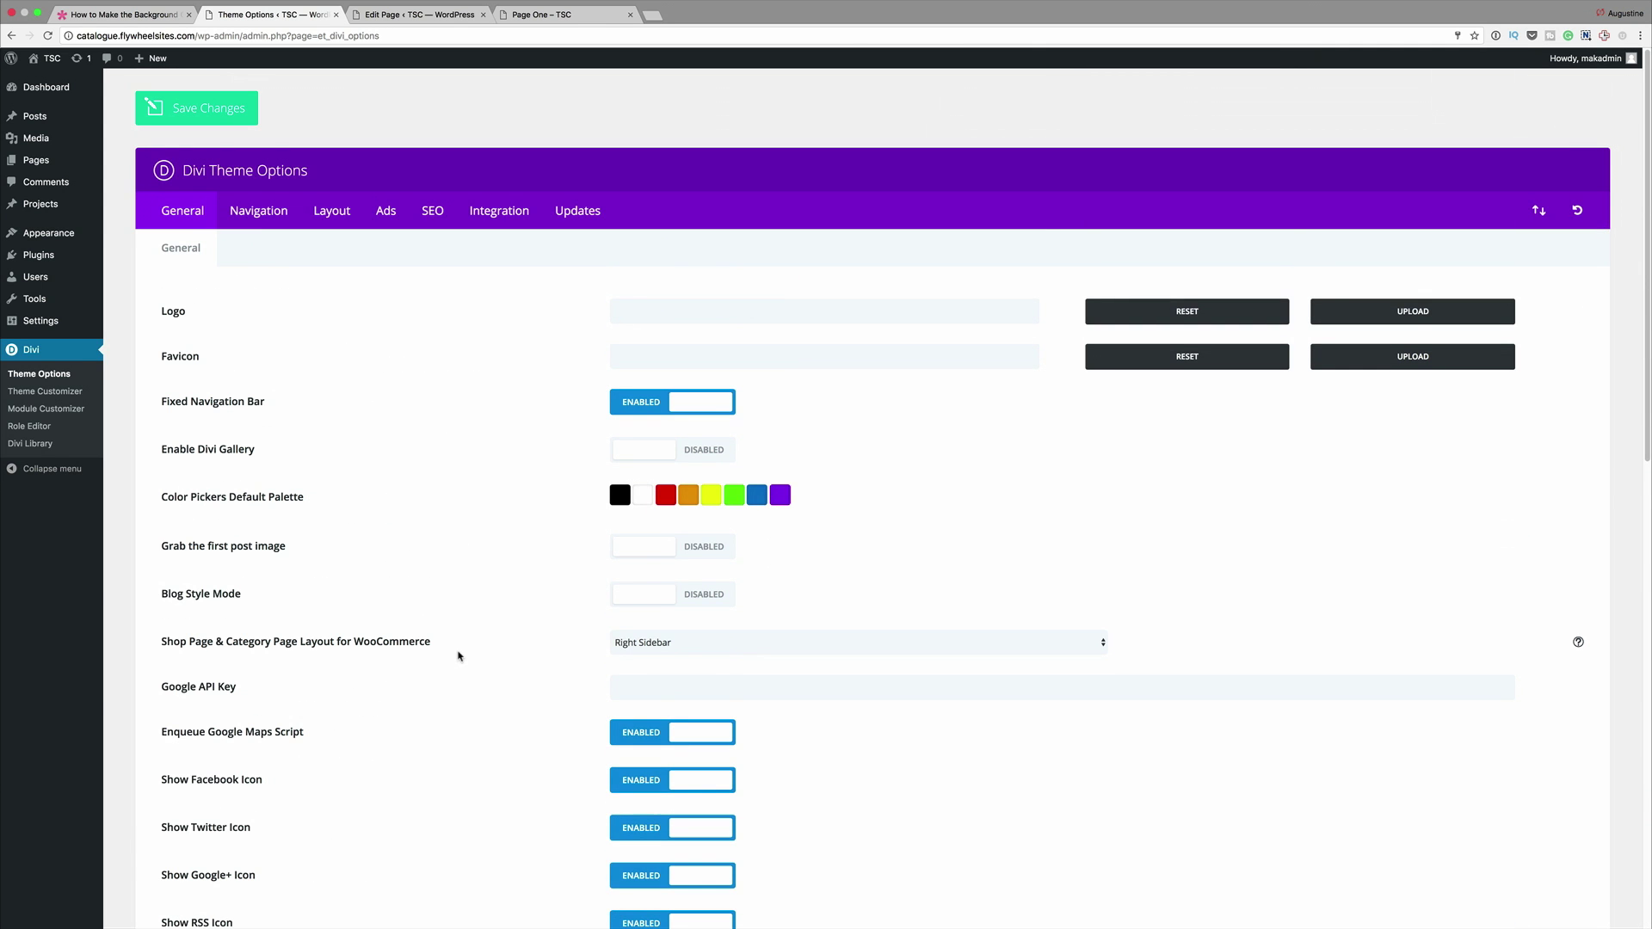
Change the Secondary Menu Bar background from blue to red #dd3333 and publish.
{"action": "left_click", "coordinate": [49, 393]}
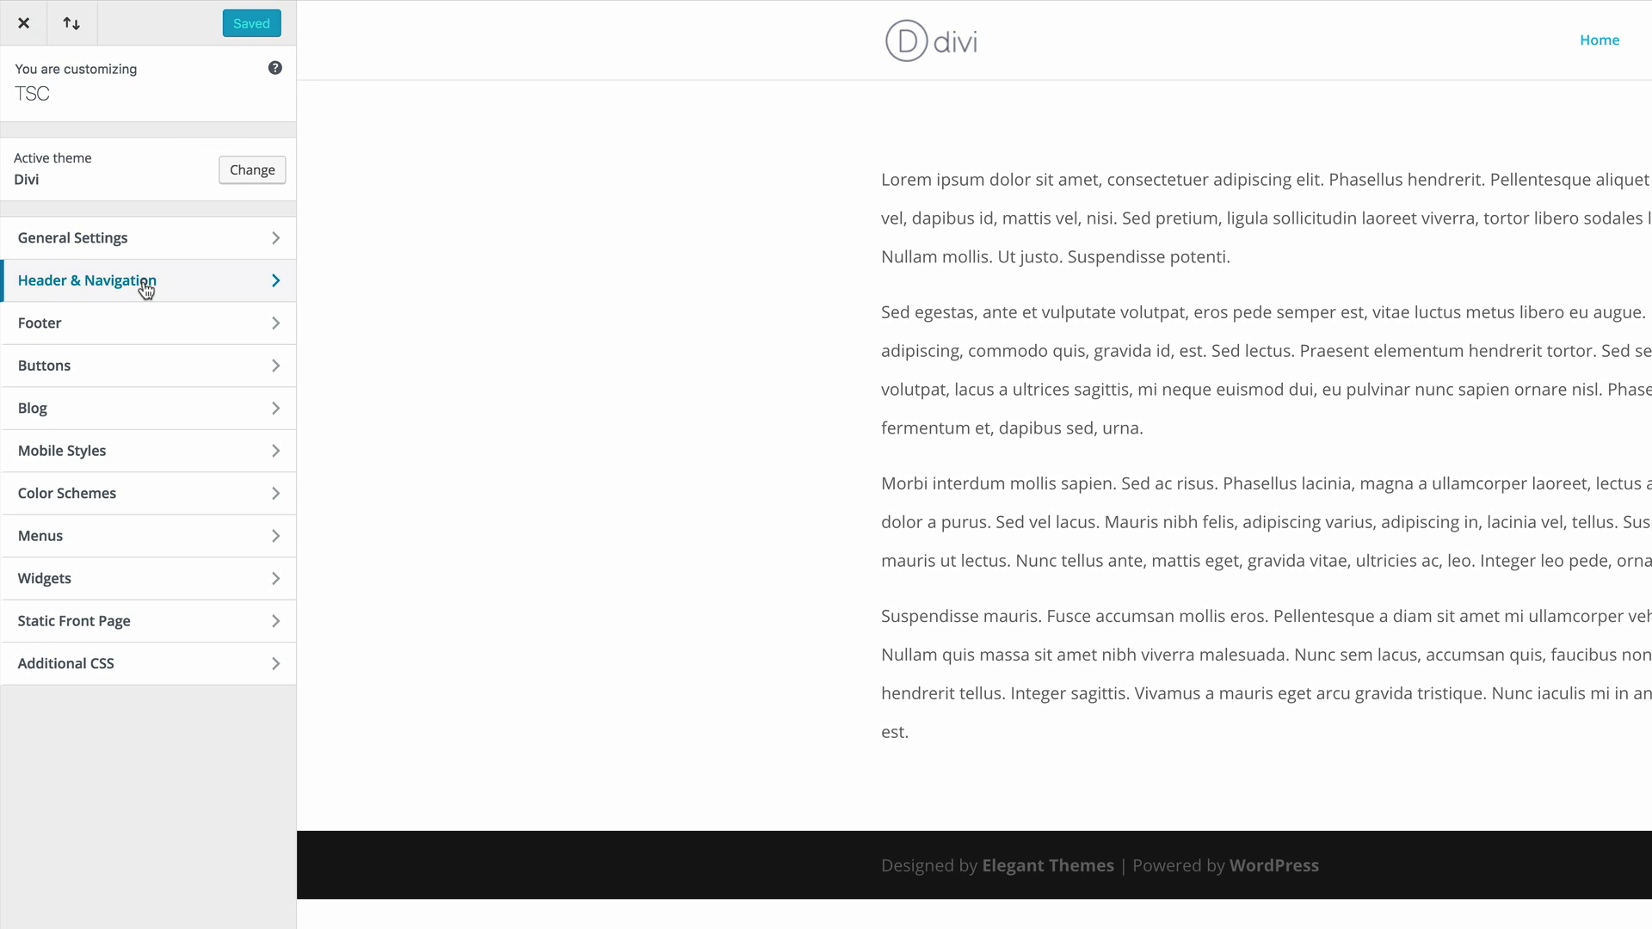
{"action": "left_click", "coordinate": [146, 288]}
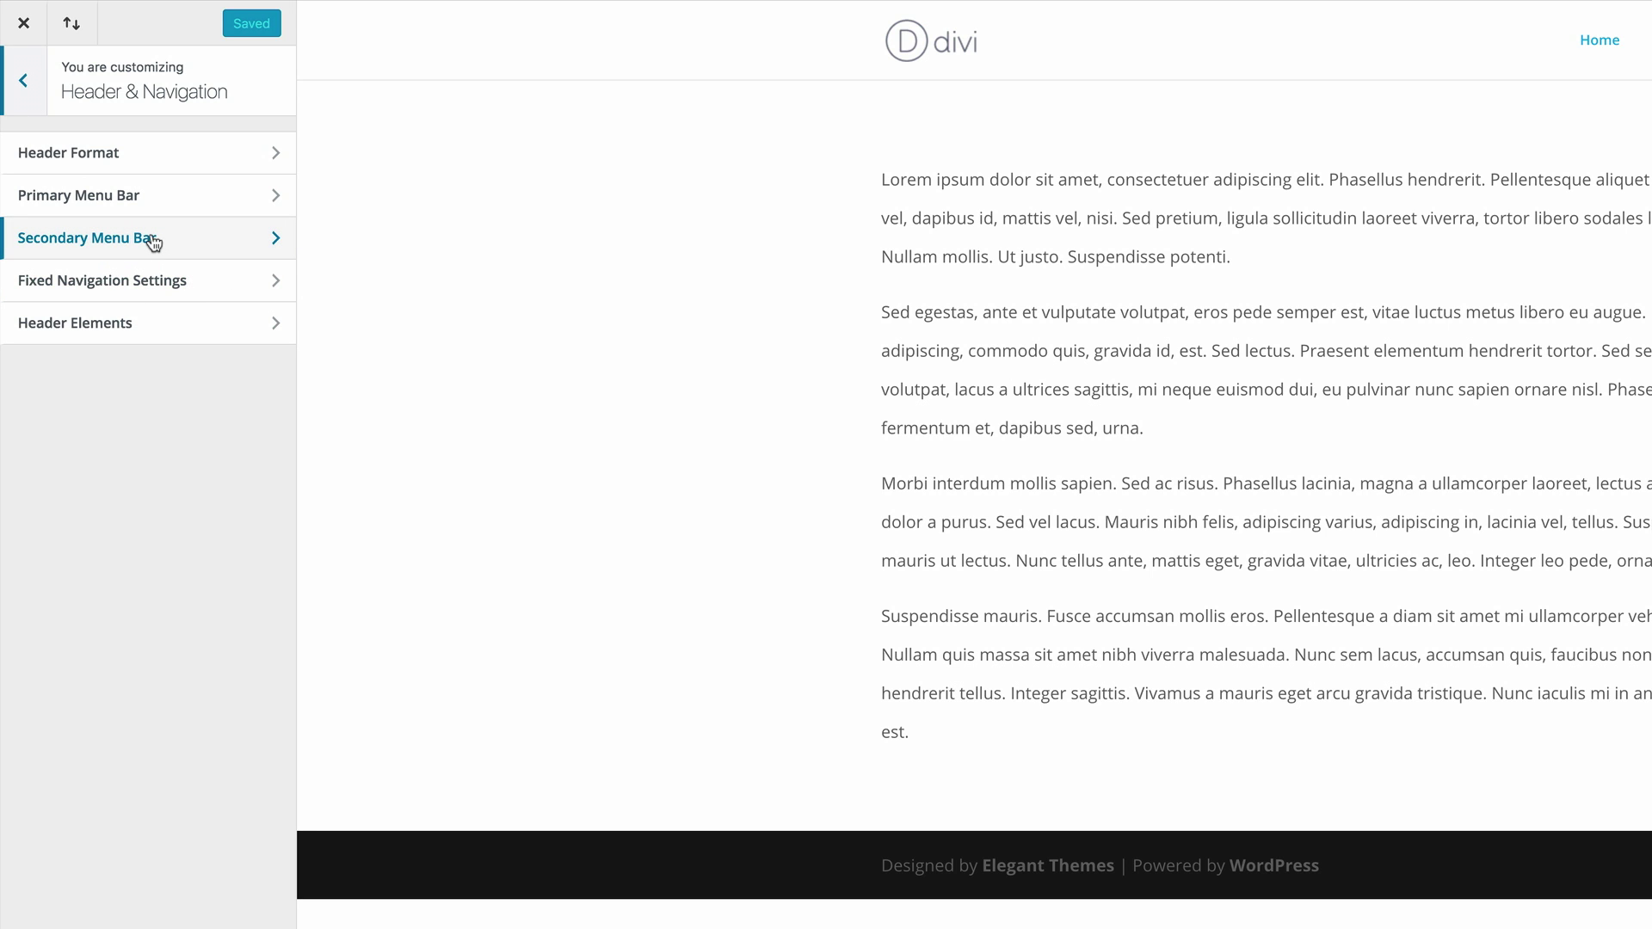
{"action": "left_click", "coordinate": [153, 242]}
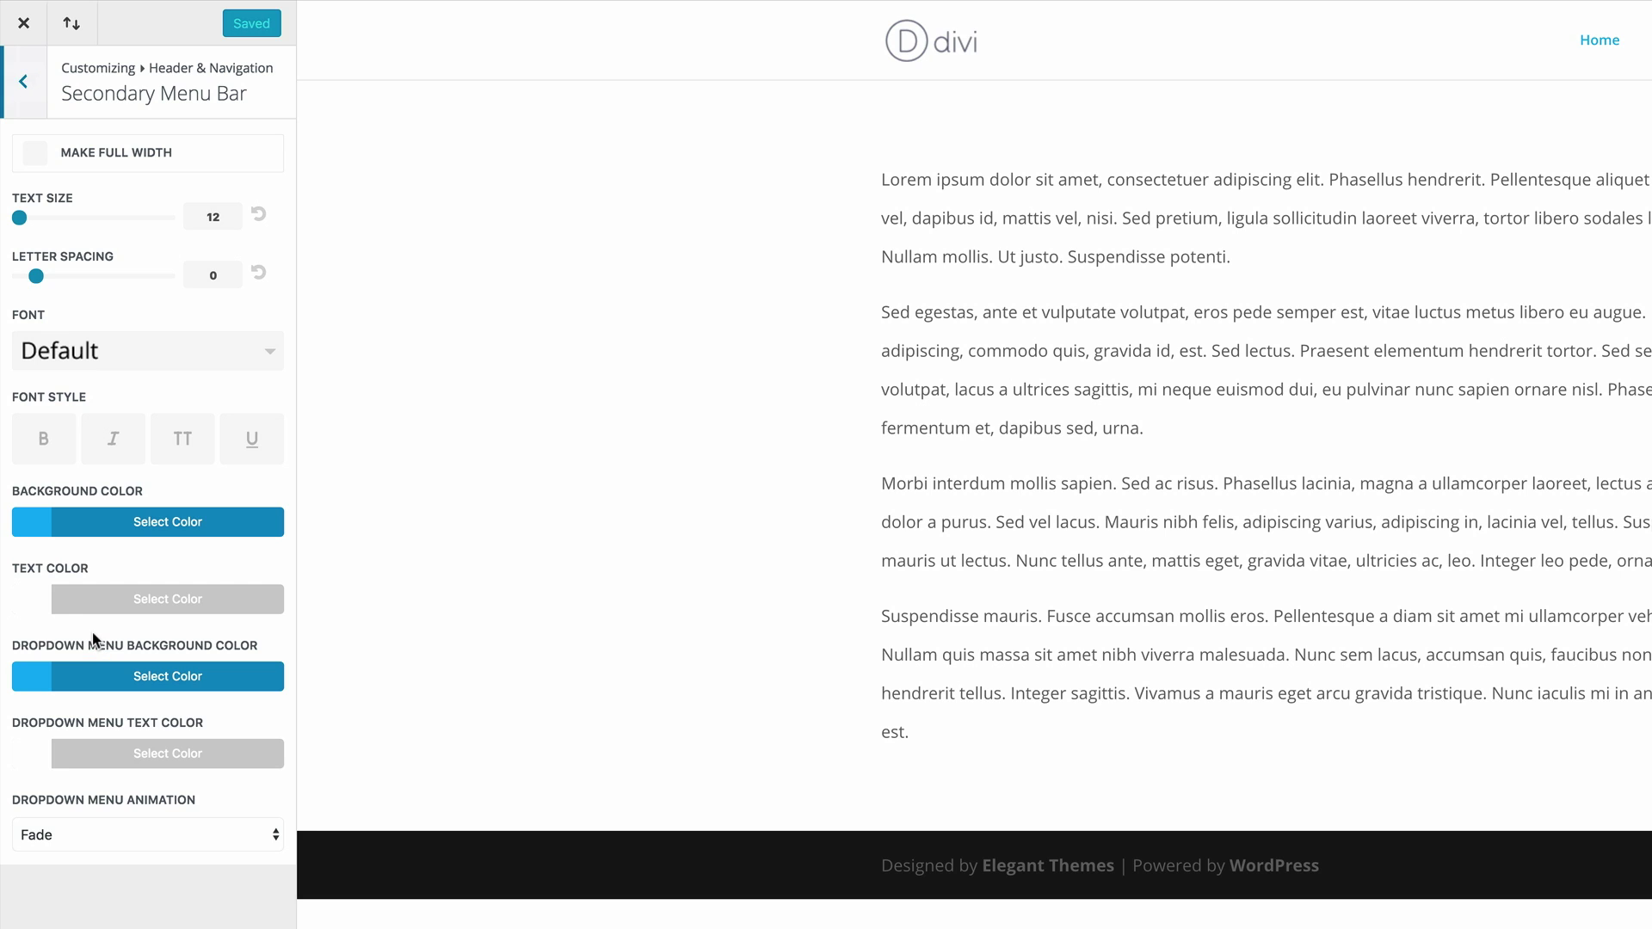
{"action": "left_click", "coordinate": [34, 525]}
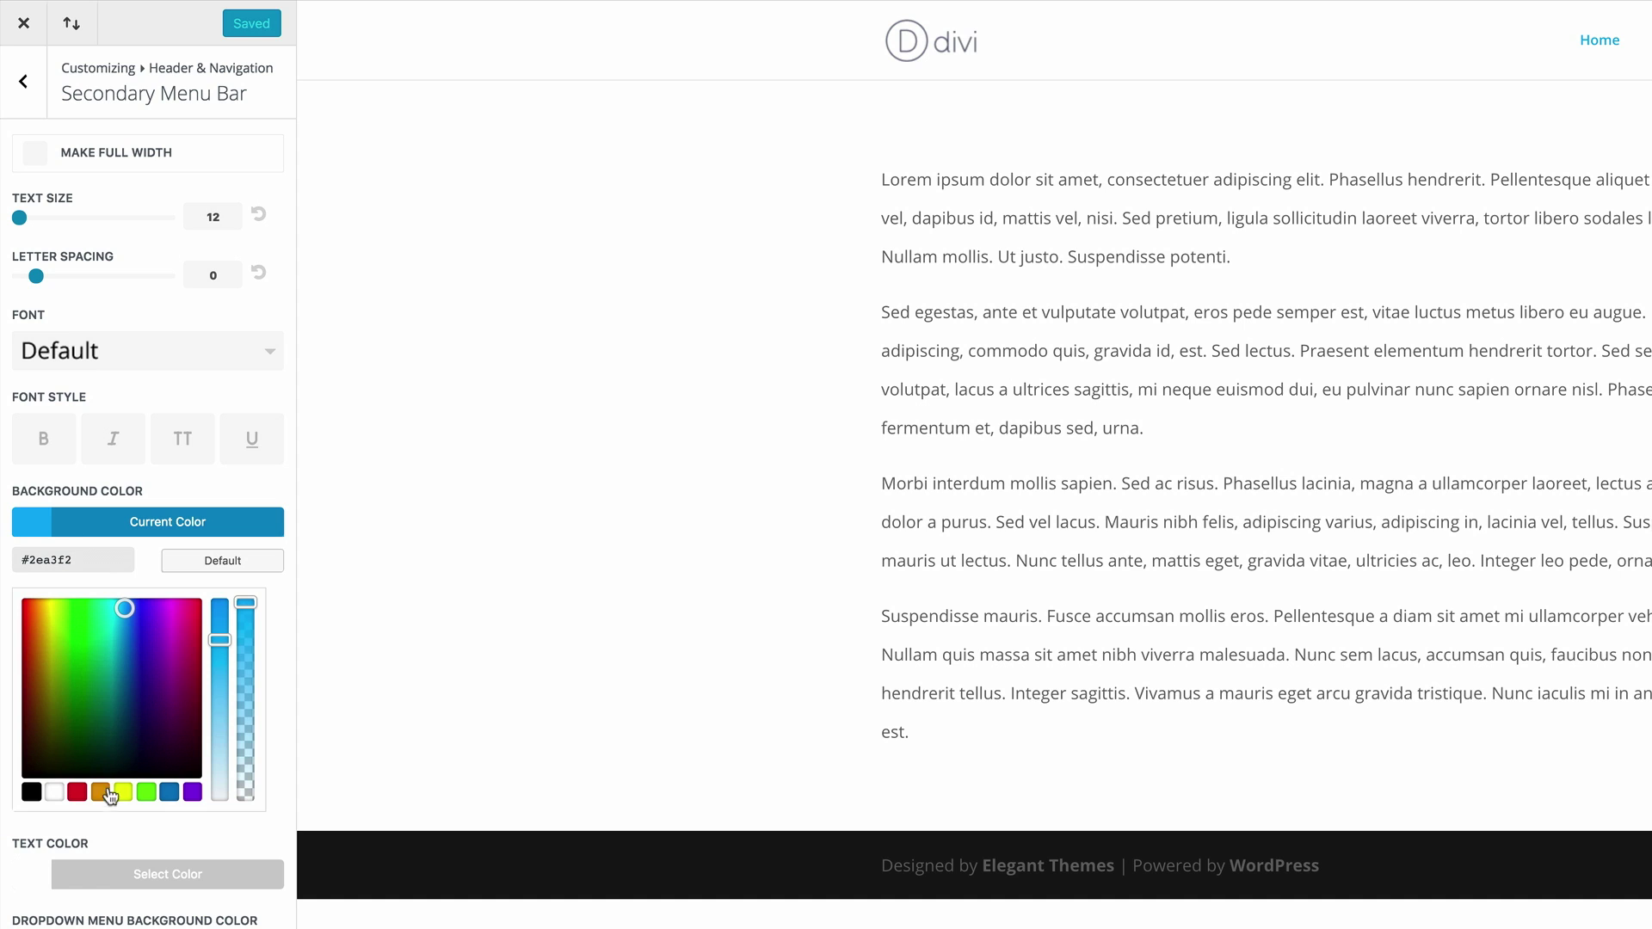
{"action": "left_click", "coordinate": [77, 791]}
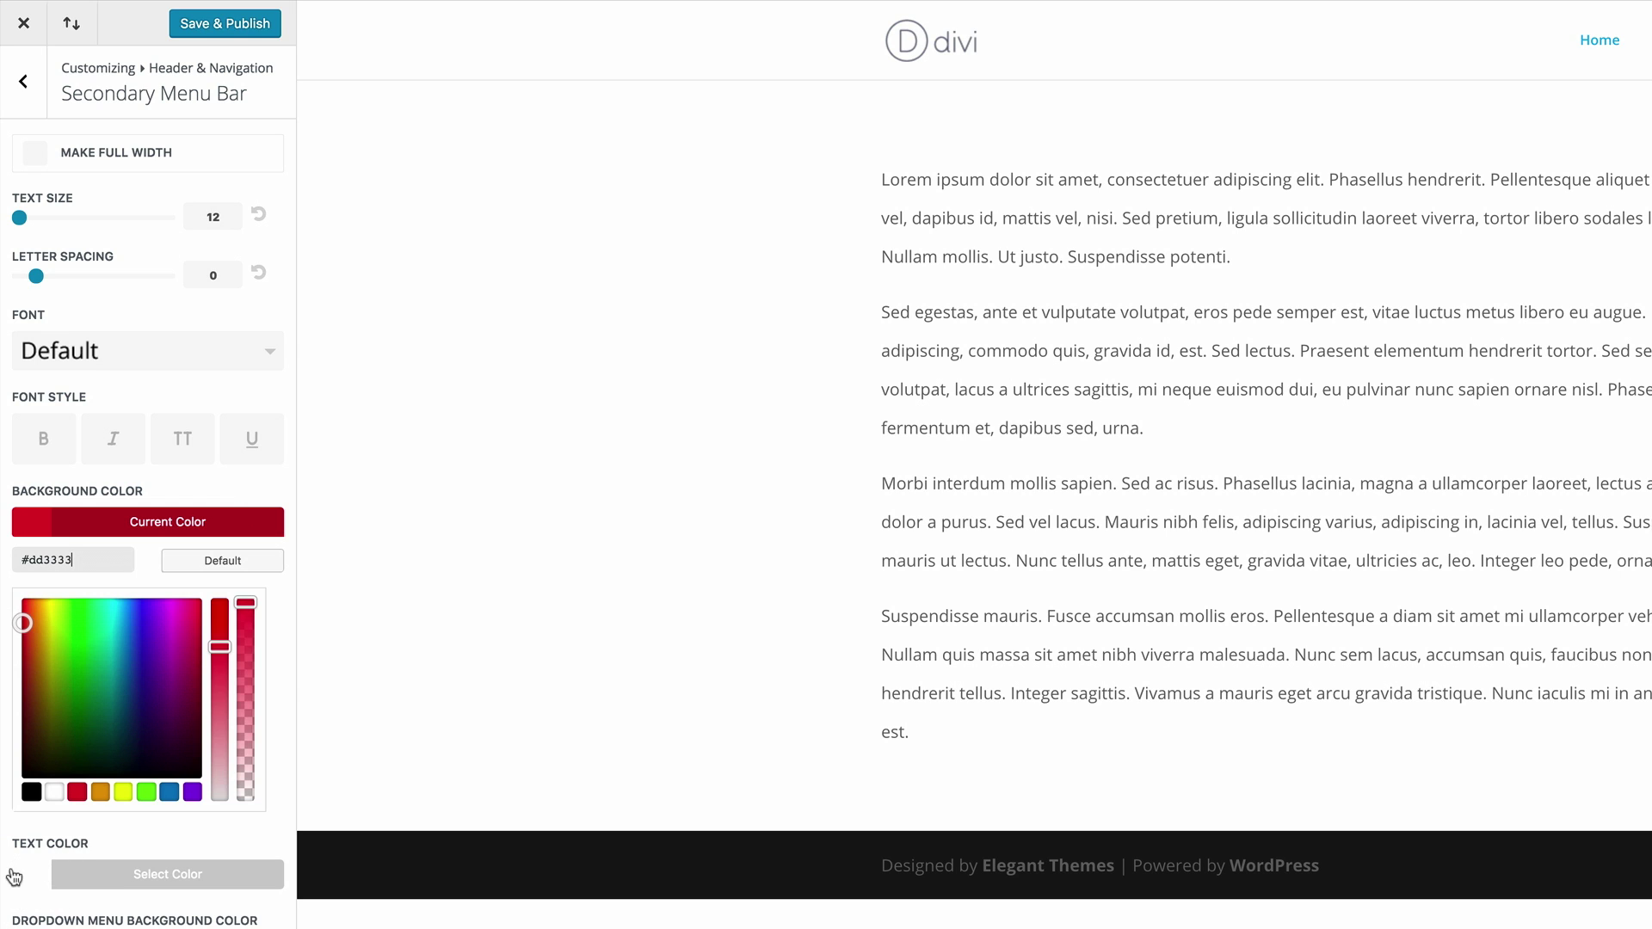
{"action": "left_click", "coordinate": [250, 25]}
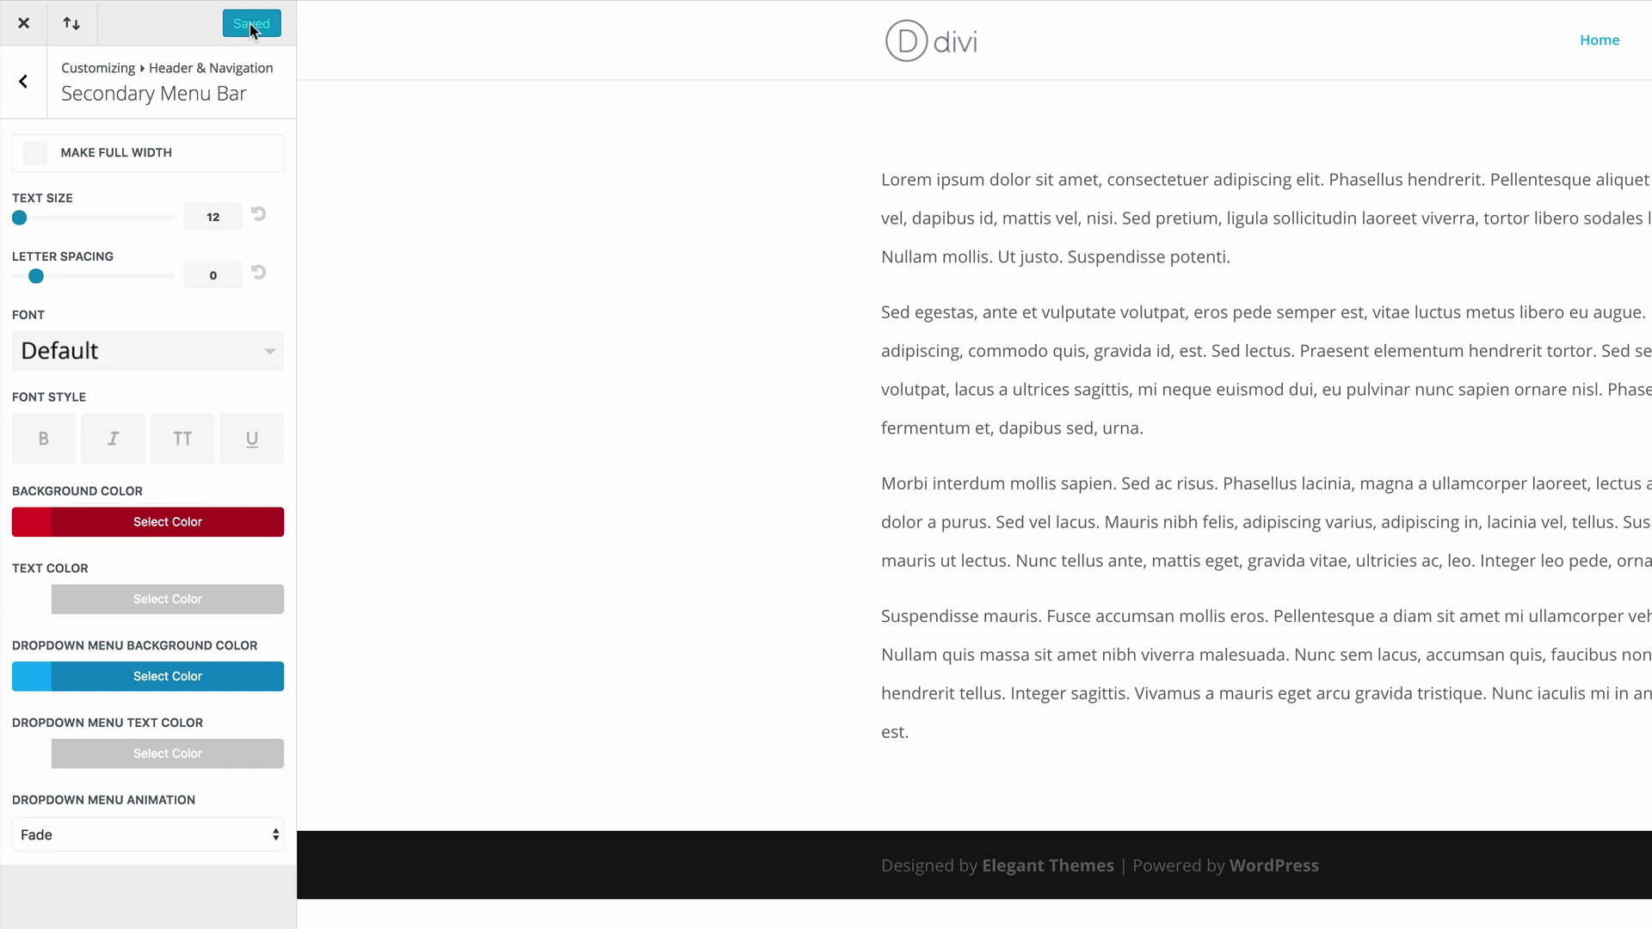
Turn on Show Social Icons in Header Elements beside the search icon and publish.
{"action": "left_click", "coordinate": [24, 87]}
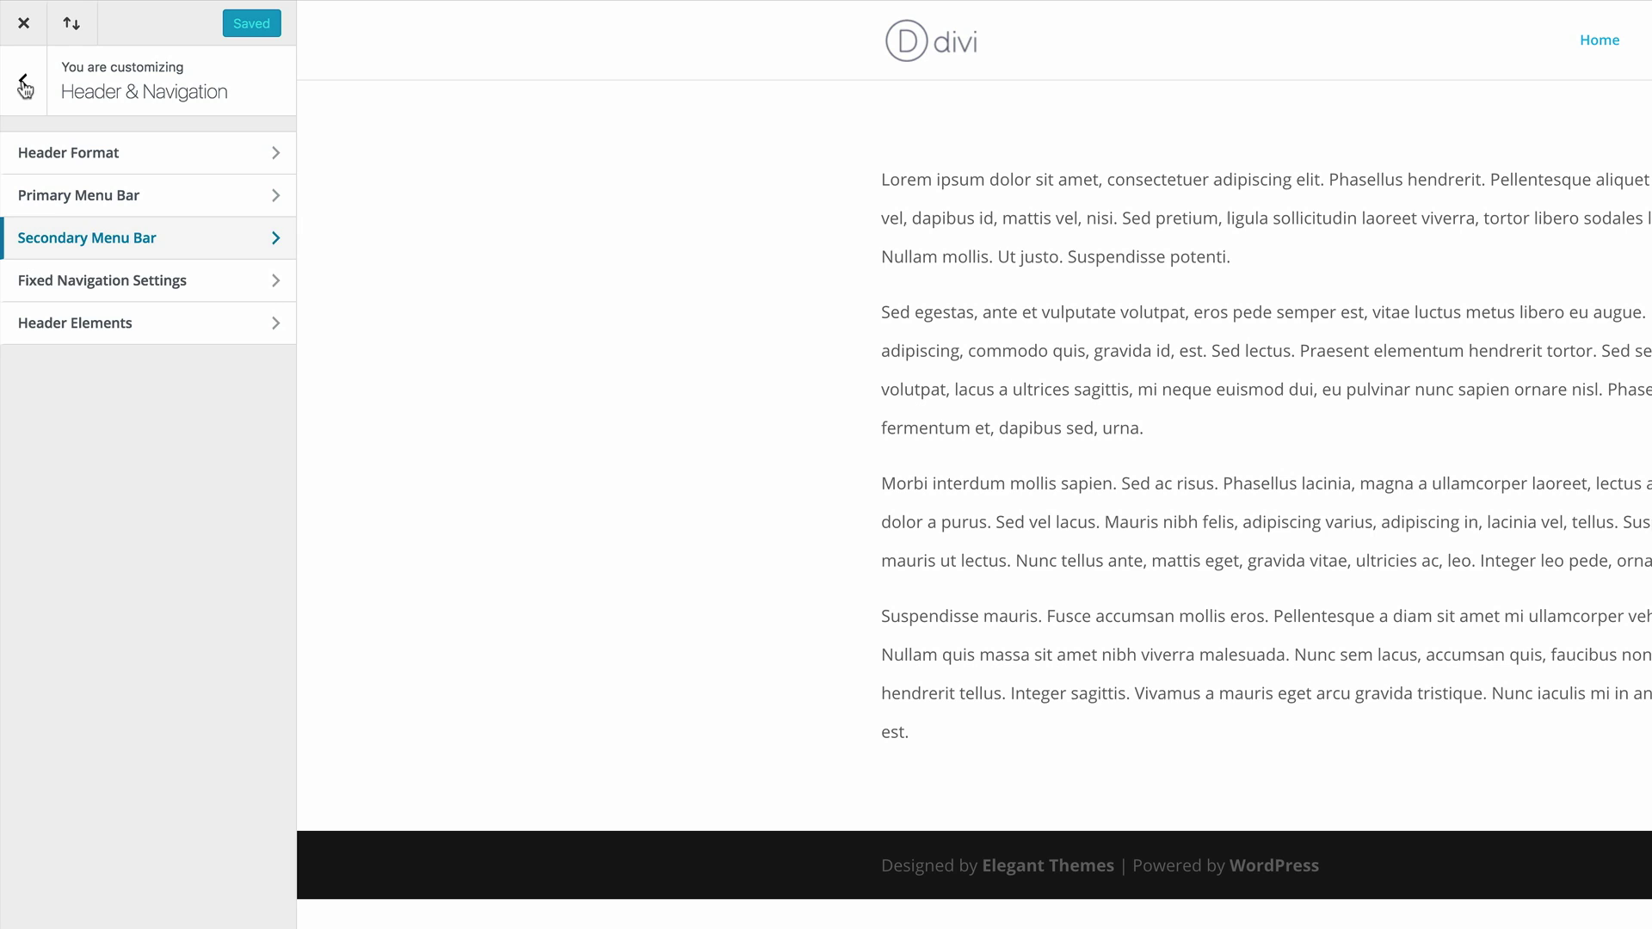
{"action": "left_click", "coordinate": [105, 332]}
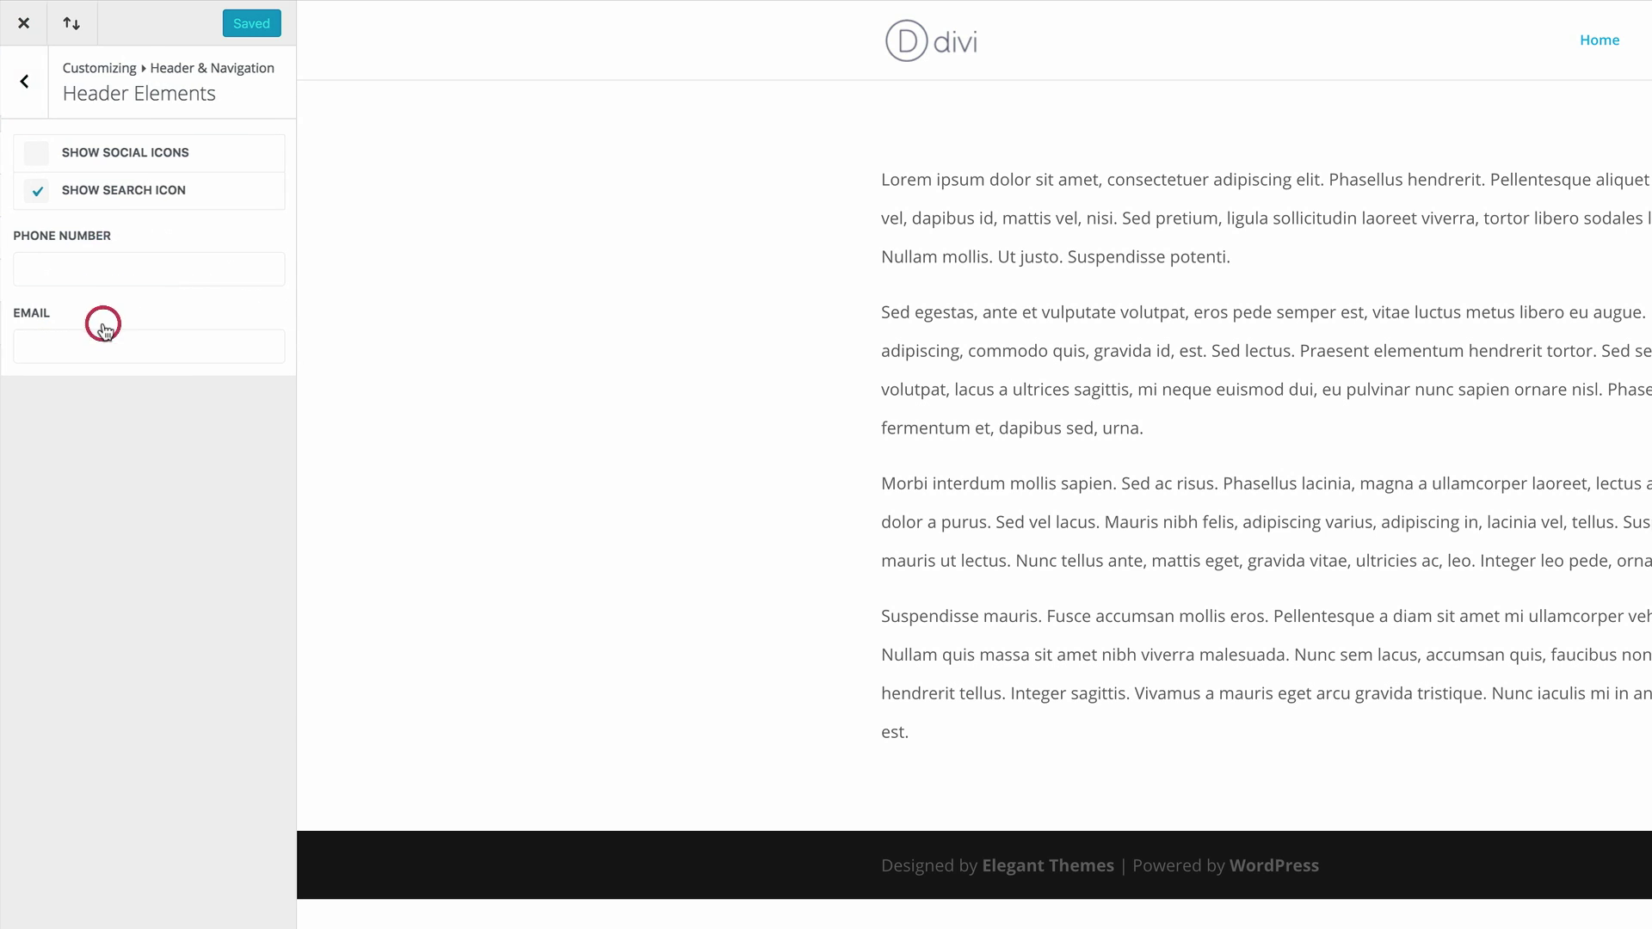
{"action": "left_click", "coordinate": [37, 160]}
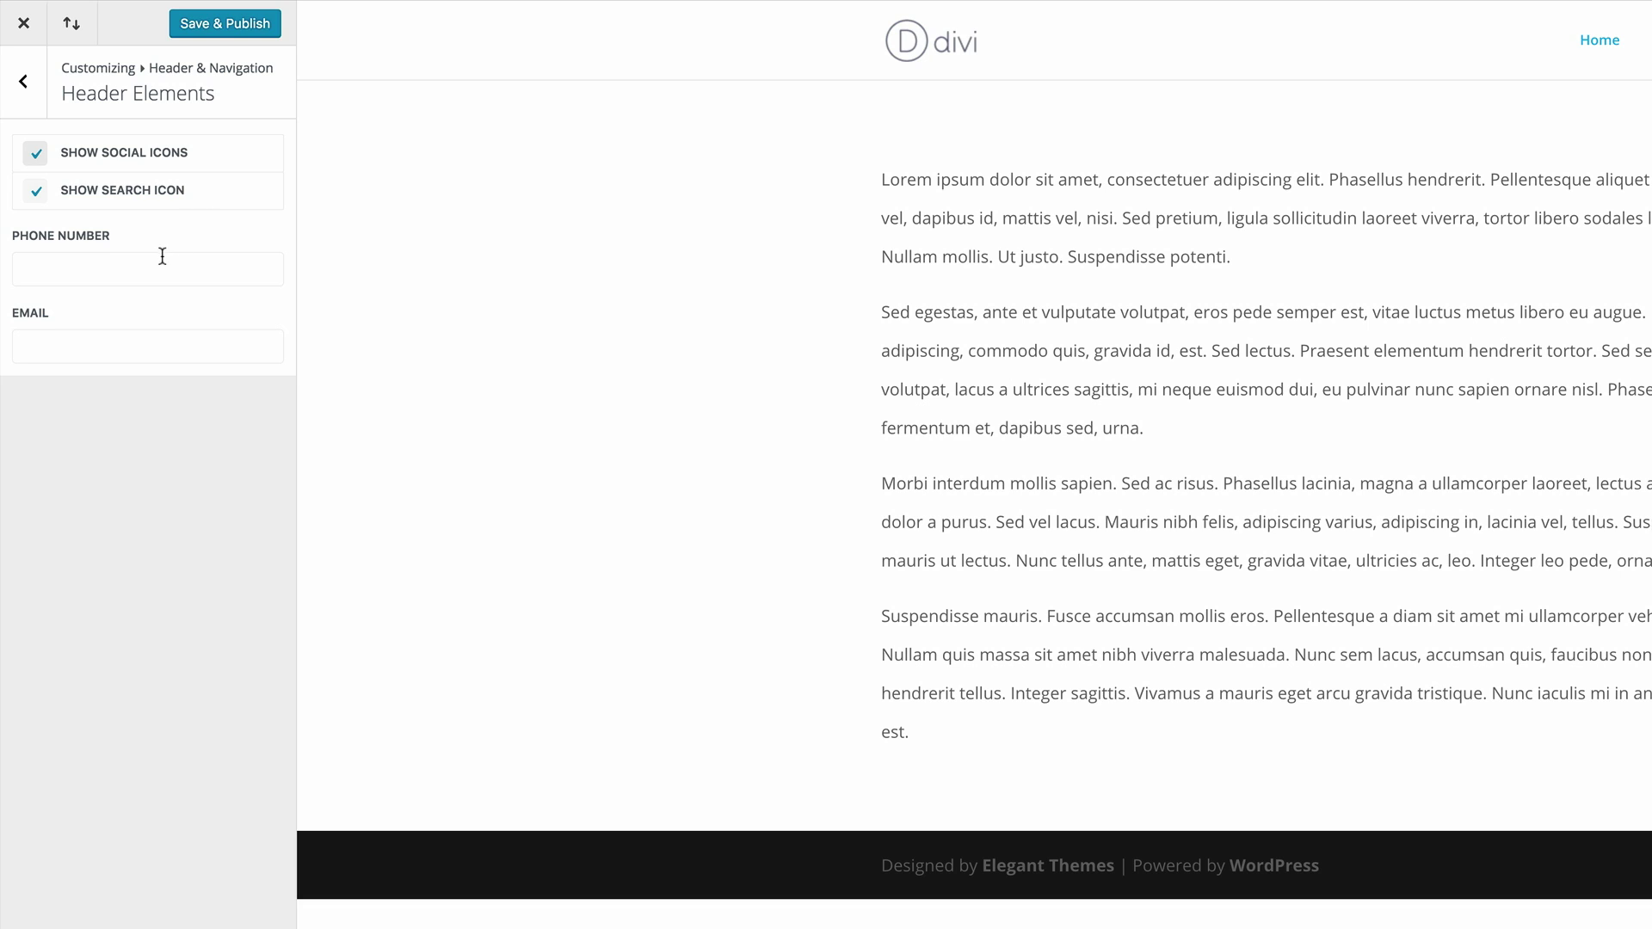
{"action": "left_click", "coordinate": [129, 268]}
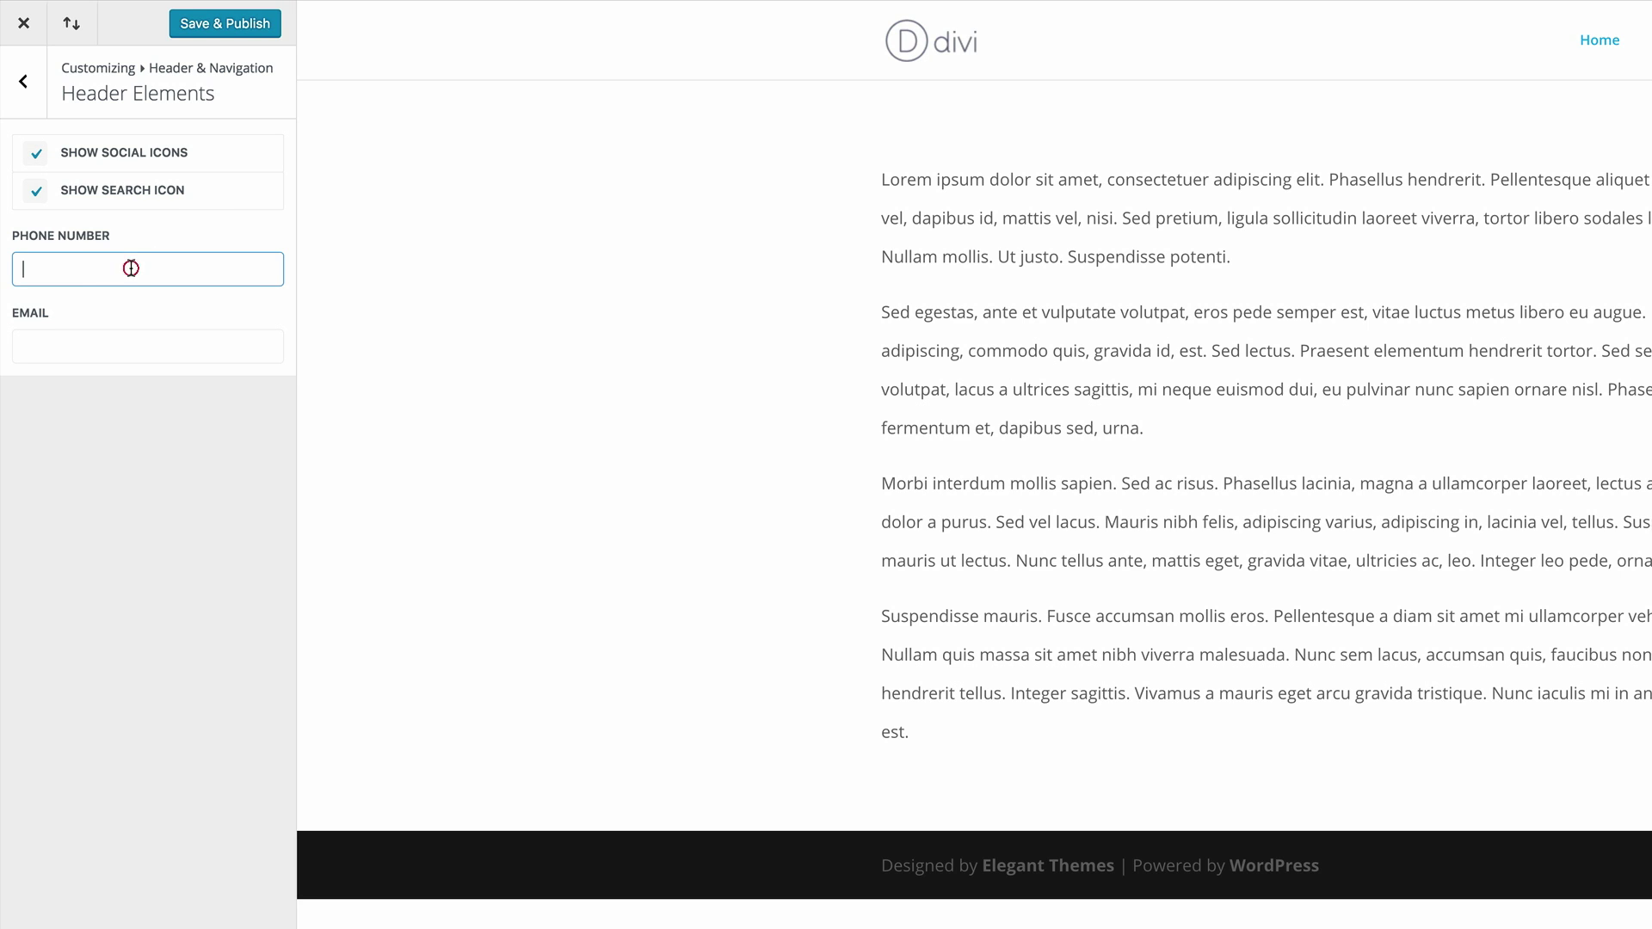
{"action": "left_click", "coordinate": [230, 26]}
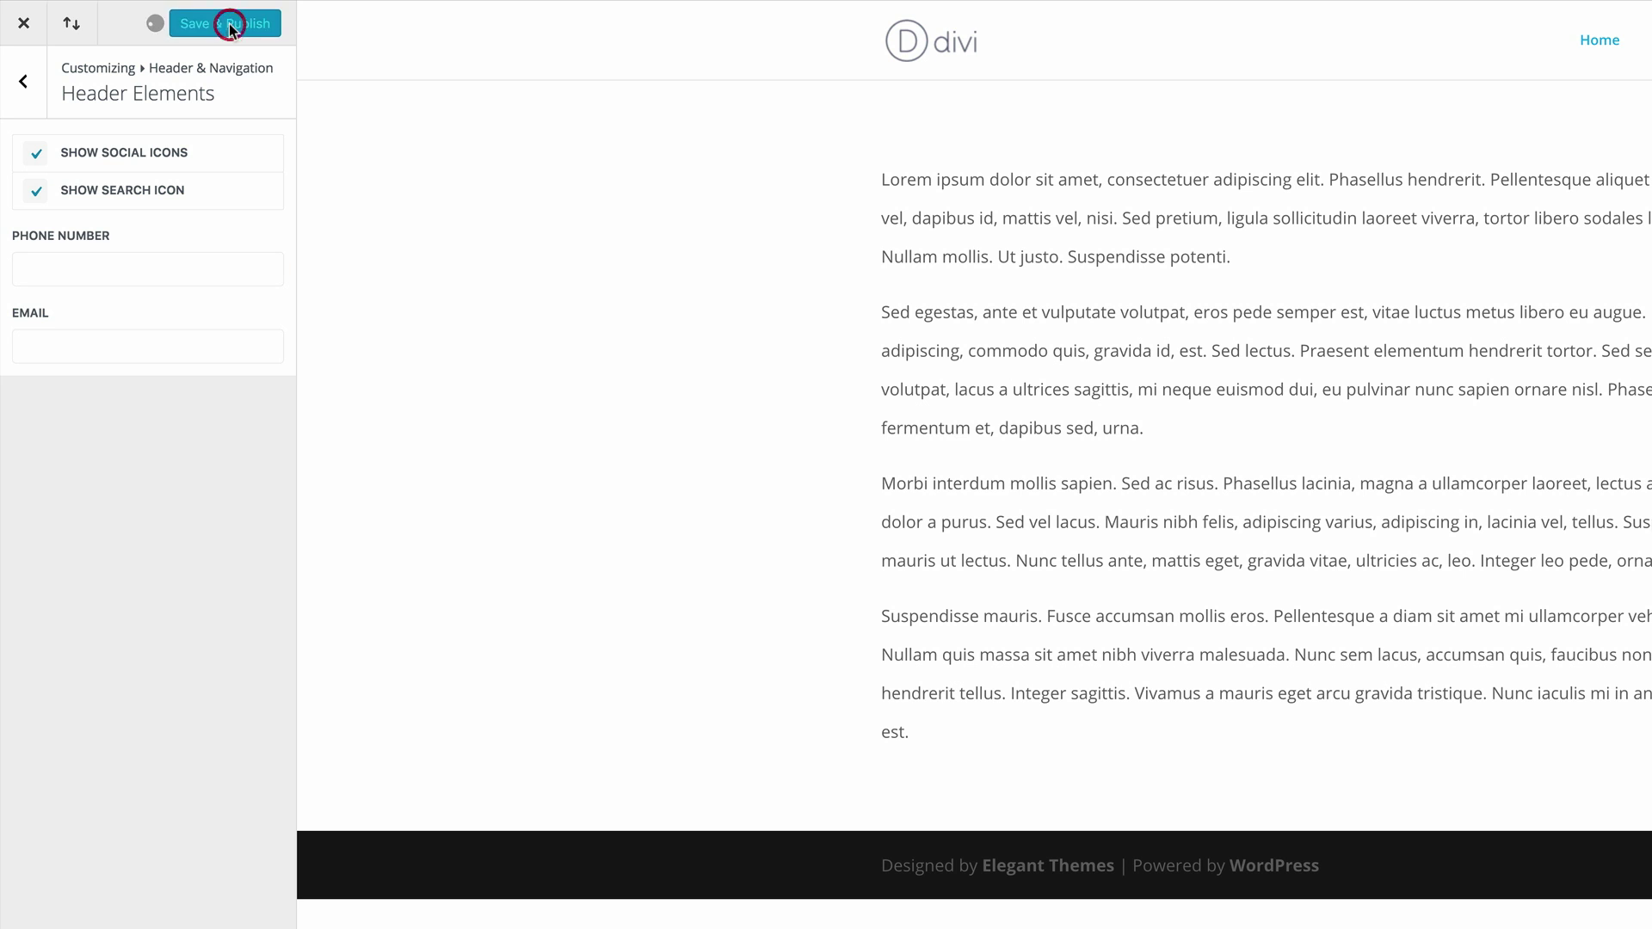
{"action": "key", "text": "super+ctrl+f"}
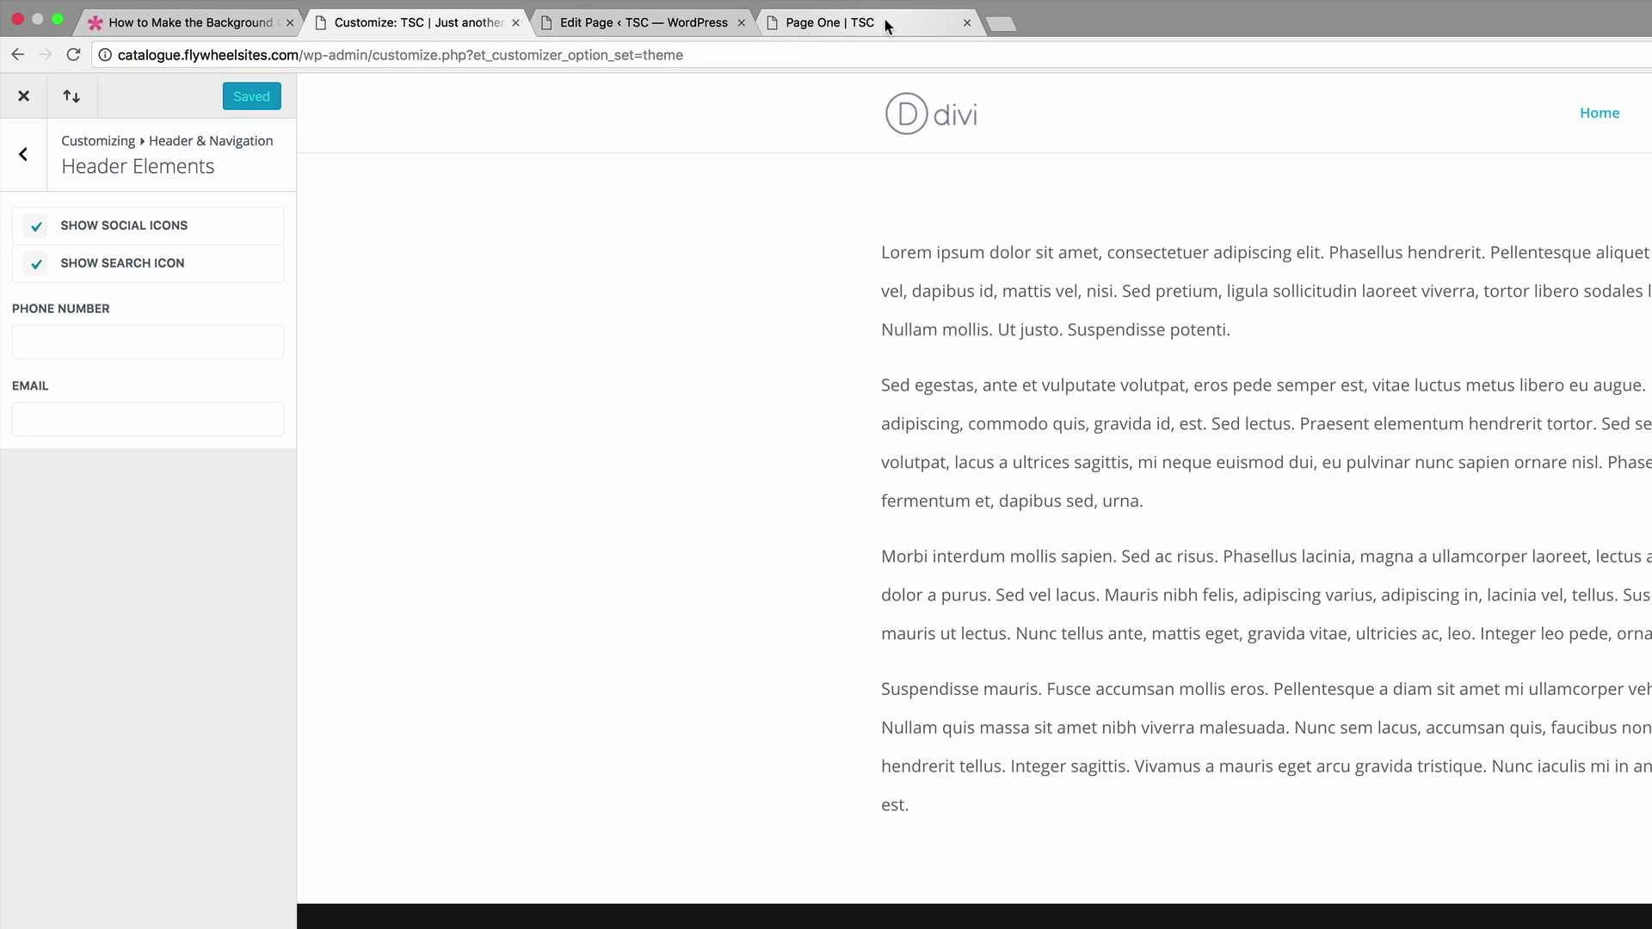
Switch to the Page One front-end tab and reload it to see the red bar.
{"action": "left_click", "coordinate": [886, 25]}
{"action": "left_click", "coordinate": [73, 56]}
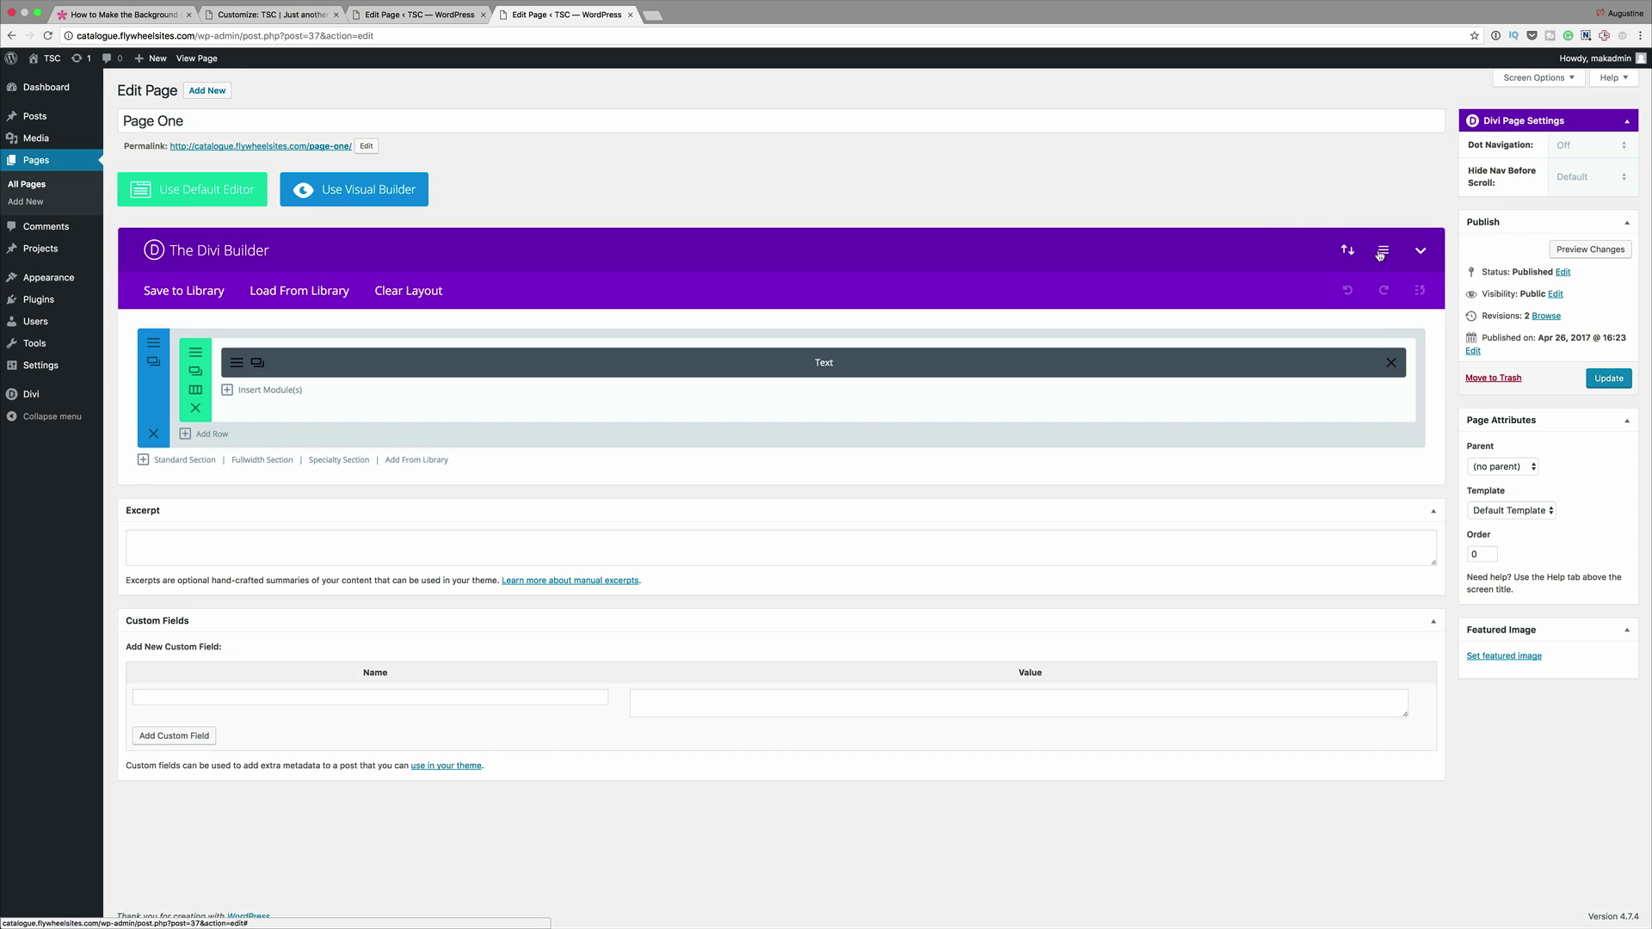
Replace Page One's builder Custom CSS with the #474f61 header and social-icon rule and save.
{"action": "left_click", "coordinate": [1384, 252]}
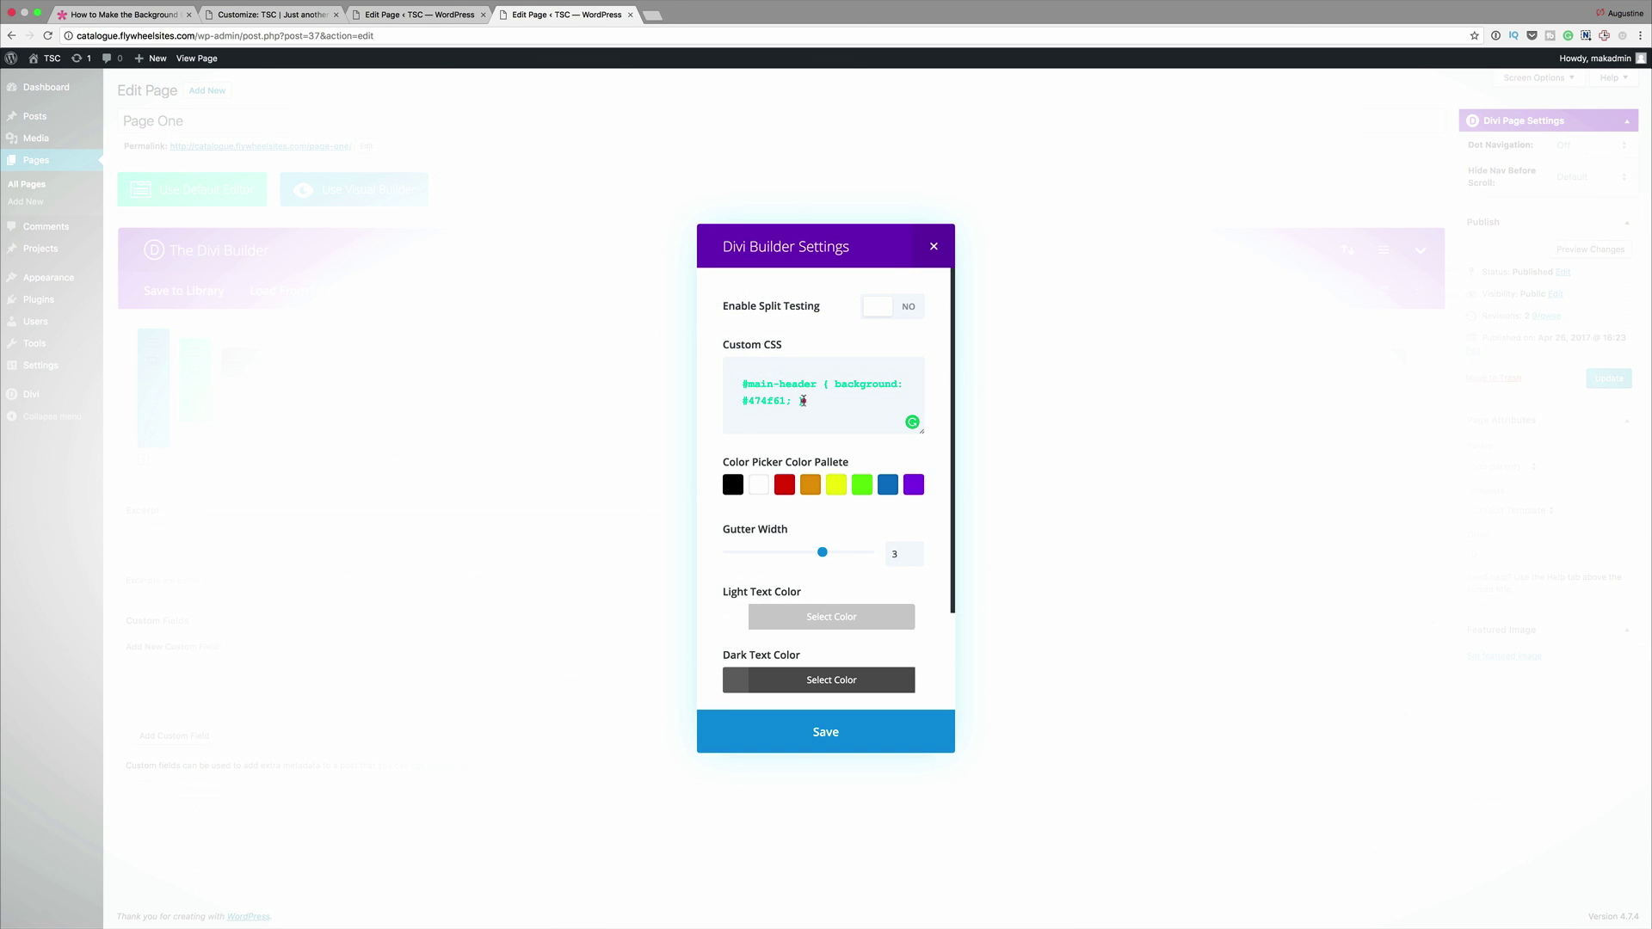
{"action": "left_click_drag", "start_coordinate": [802, 401], "coordinate": [738, 376]}
{"action": "key", "text": "BackSpace"}
{"action": "key", "text": "ctrl+v"}
{"action": "scroll", "coordinate": [799, 402], "scroll_direction": "up", "scroll_amount": 3}
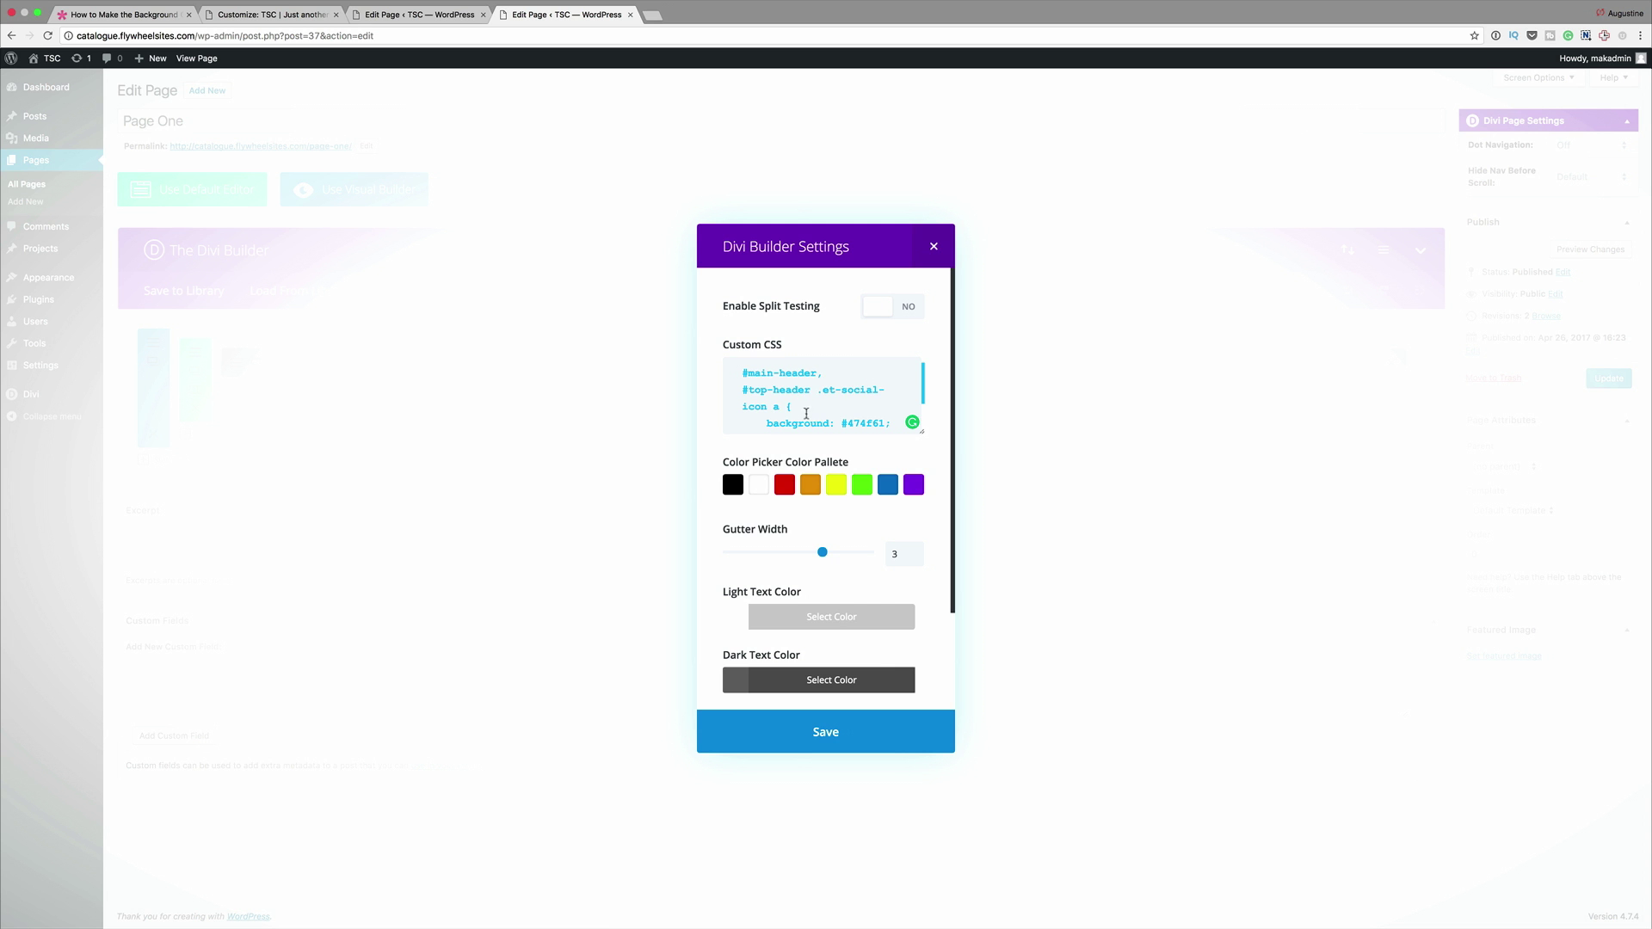
{"action": "left_click", "coordinate": [834, 726]}
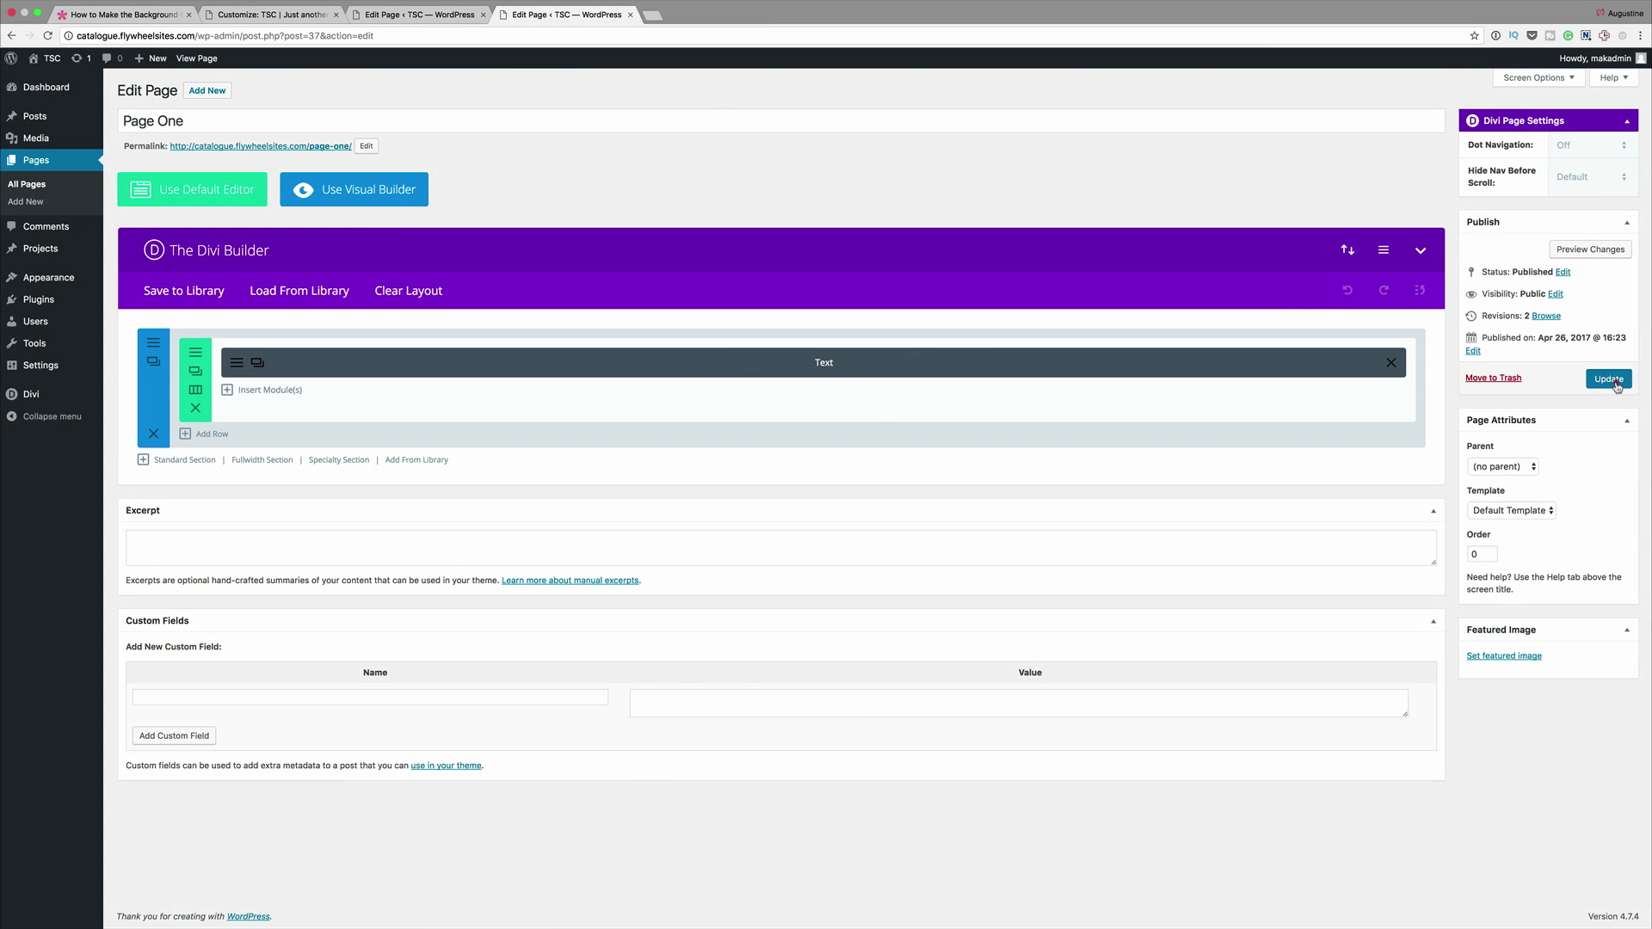
Update Page One and view it on the live site.
{"action": "left_click", "coordinate": [1608, 379]}
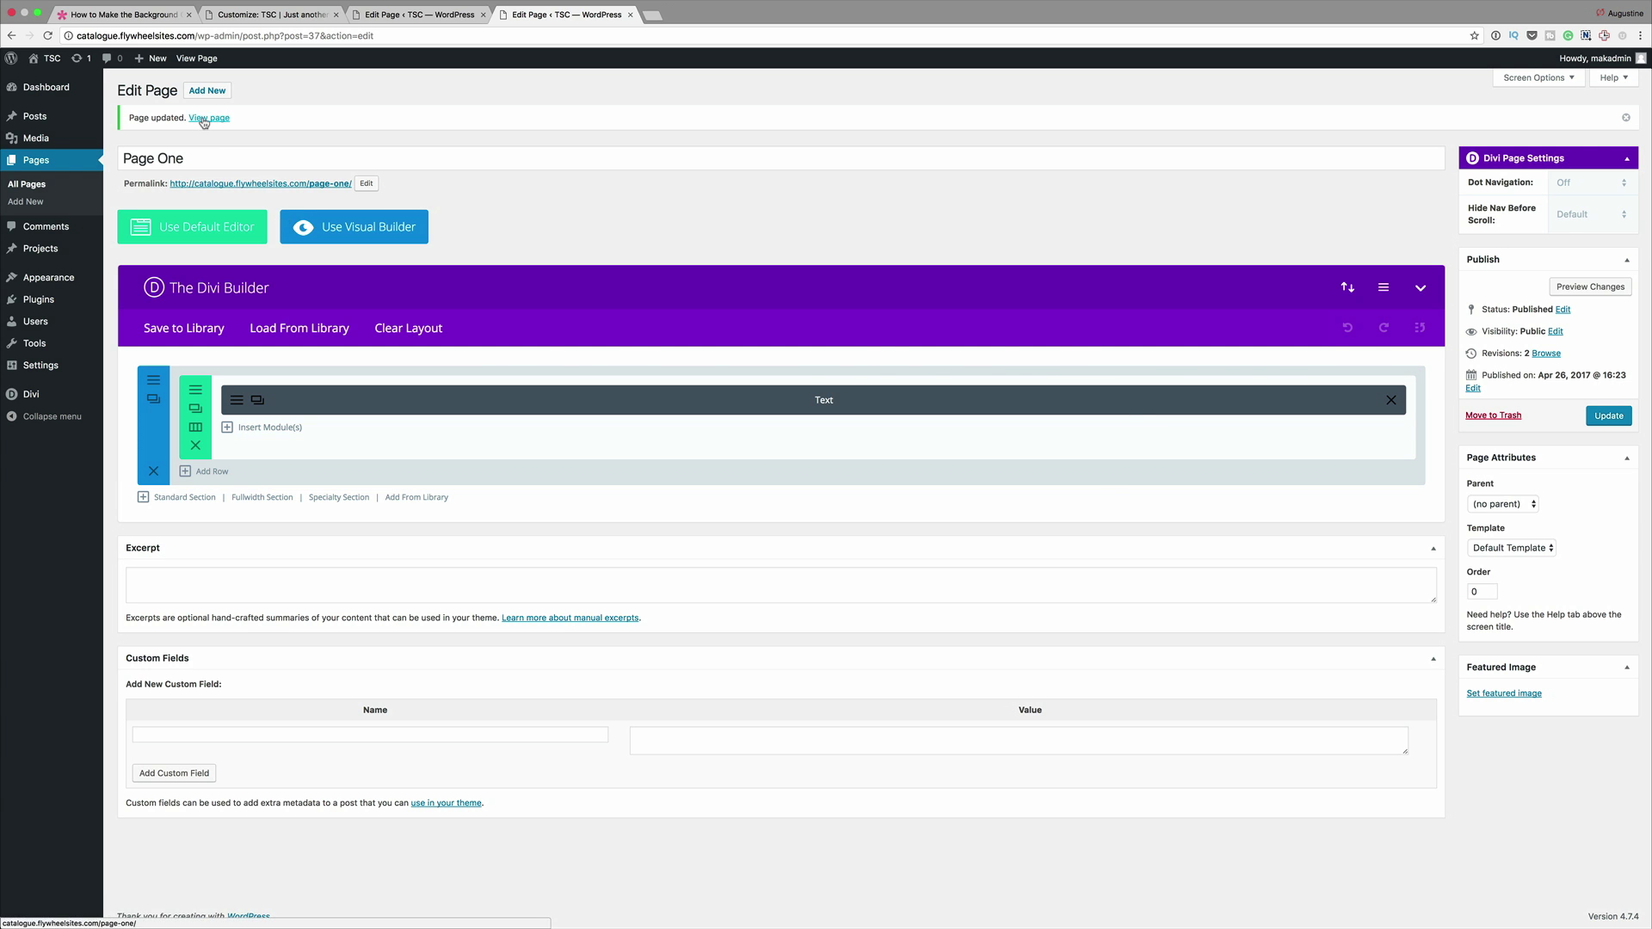
{"action": "left_click", "coordinate": [204, 120]}
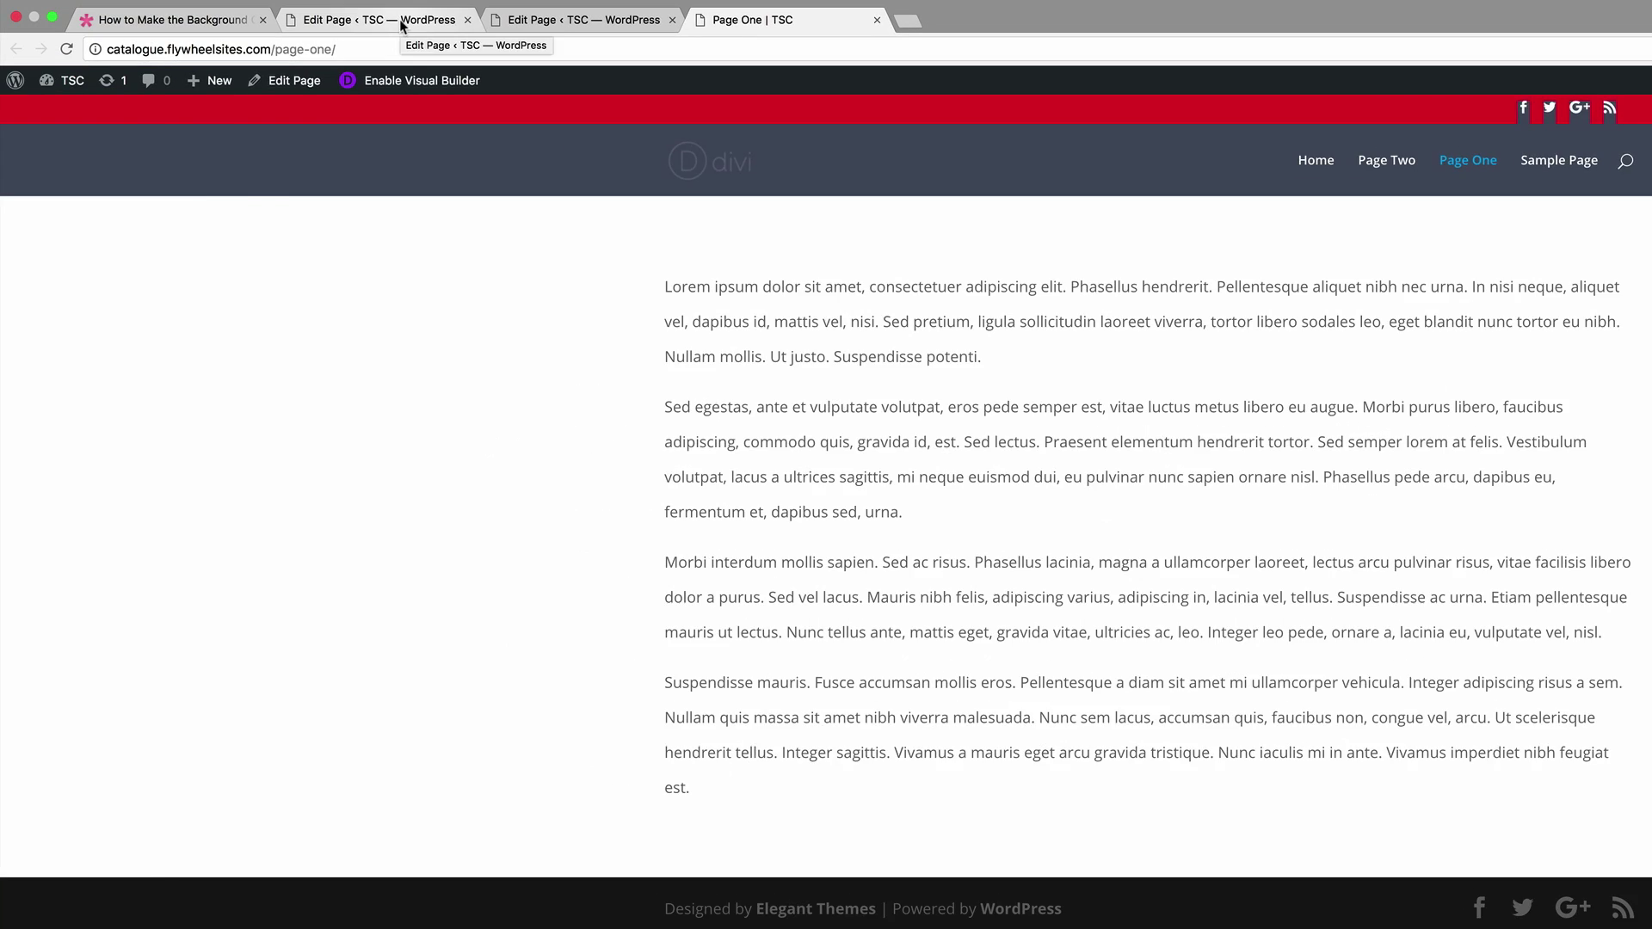
{"action": "left_click", "coordinate": [401, 19]}
Paste social-icon styling ending in line-height: 24px into Divi Theme Options Custom CSS and save.
{"action": "mouse_move", "coordinate": [45, 547]}
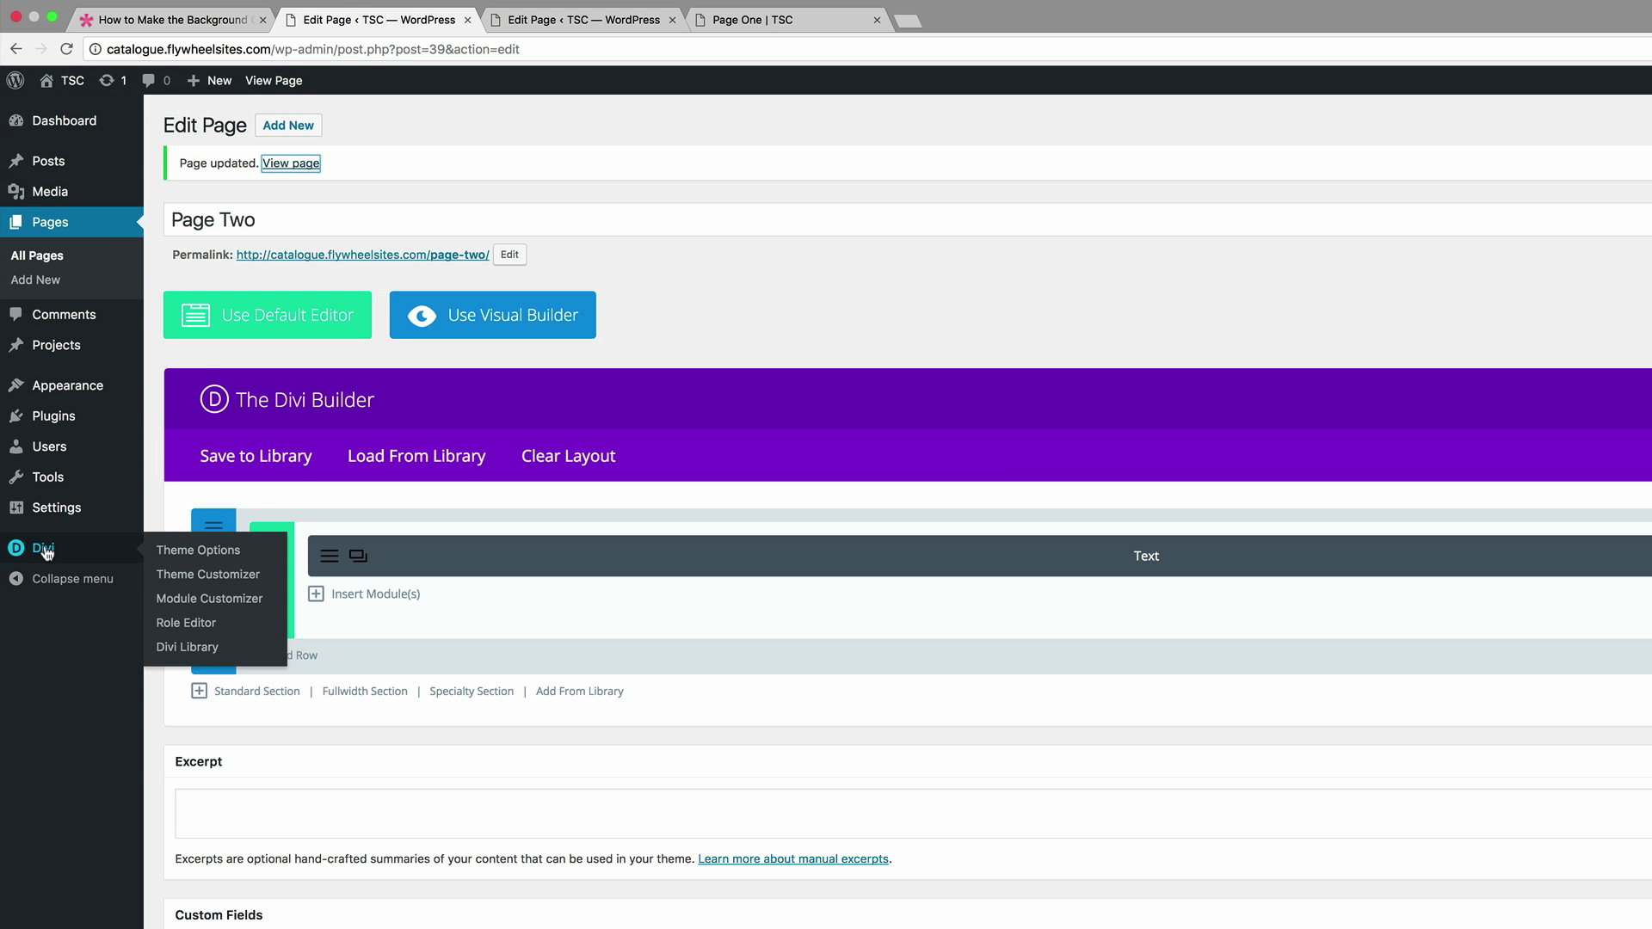
{"action": "left_click", "coordinate": [187, 556]}
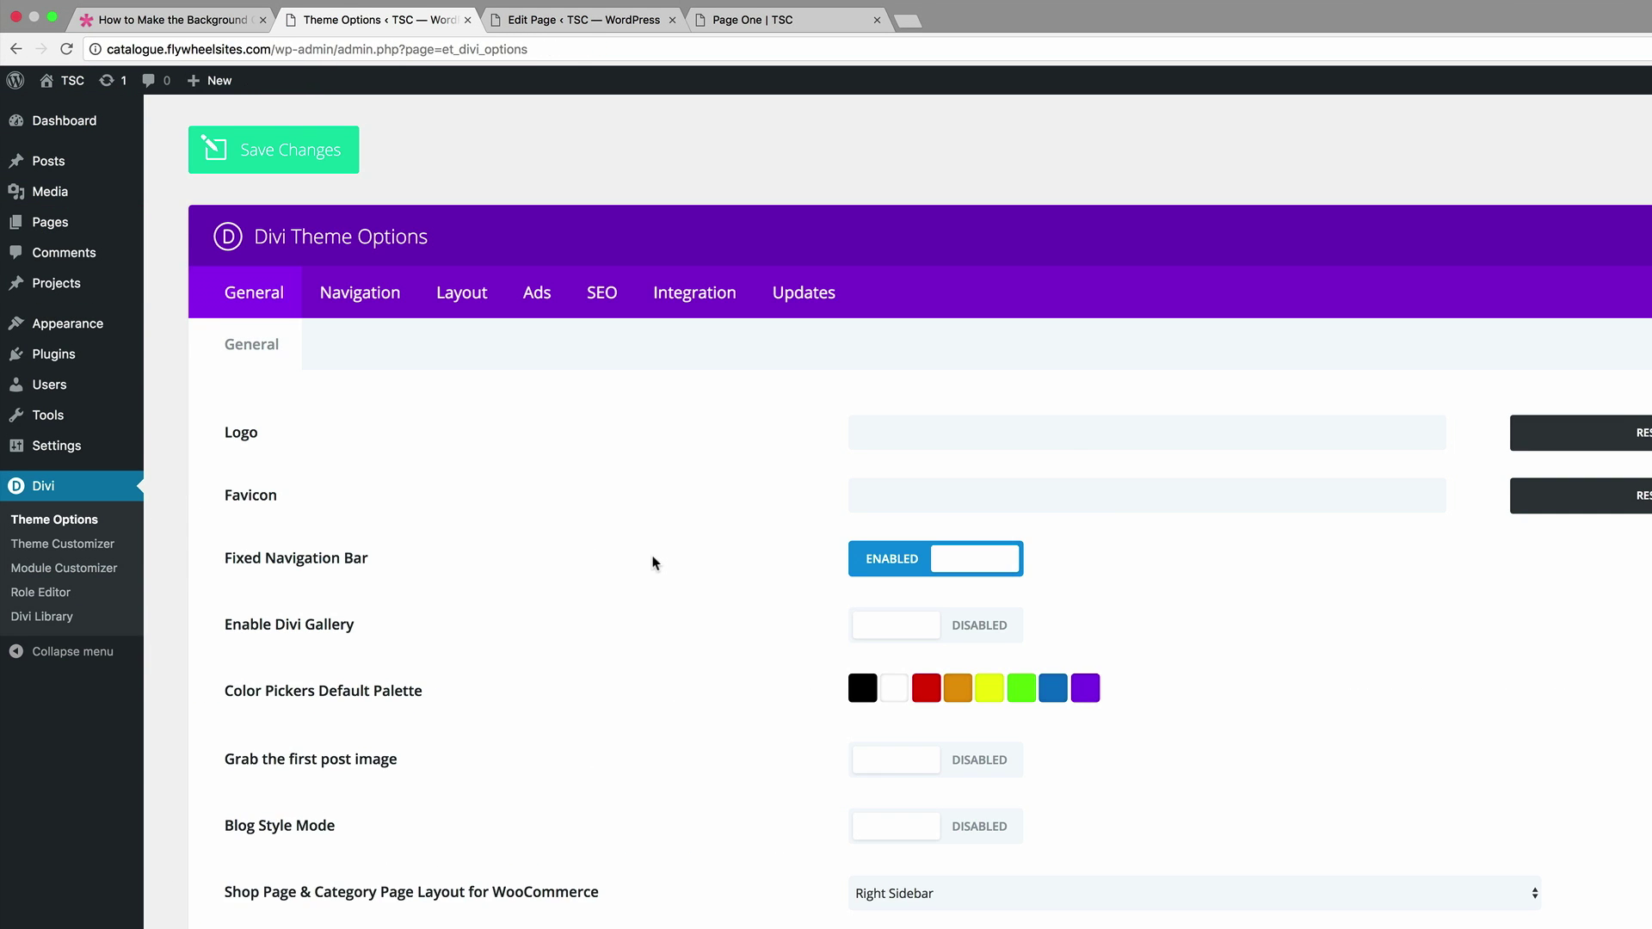
{"action": "scroll", "coordinate": [653, 565], "scroll_direction": "down", "scroll_amount": 15}
{"action": "scroll", "coordinate": [653, 564], "scroll_direction": "down", "scroll_amount": 2}
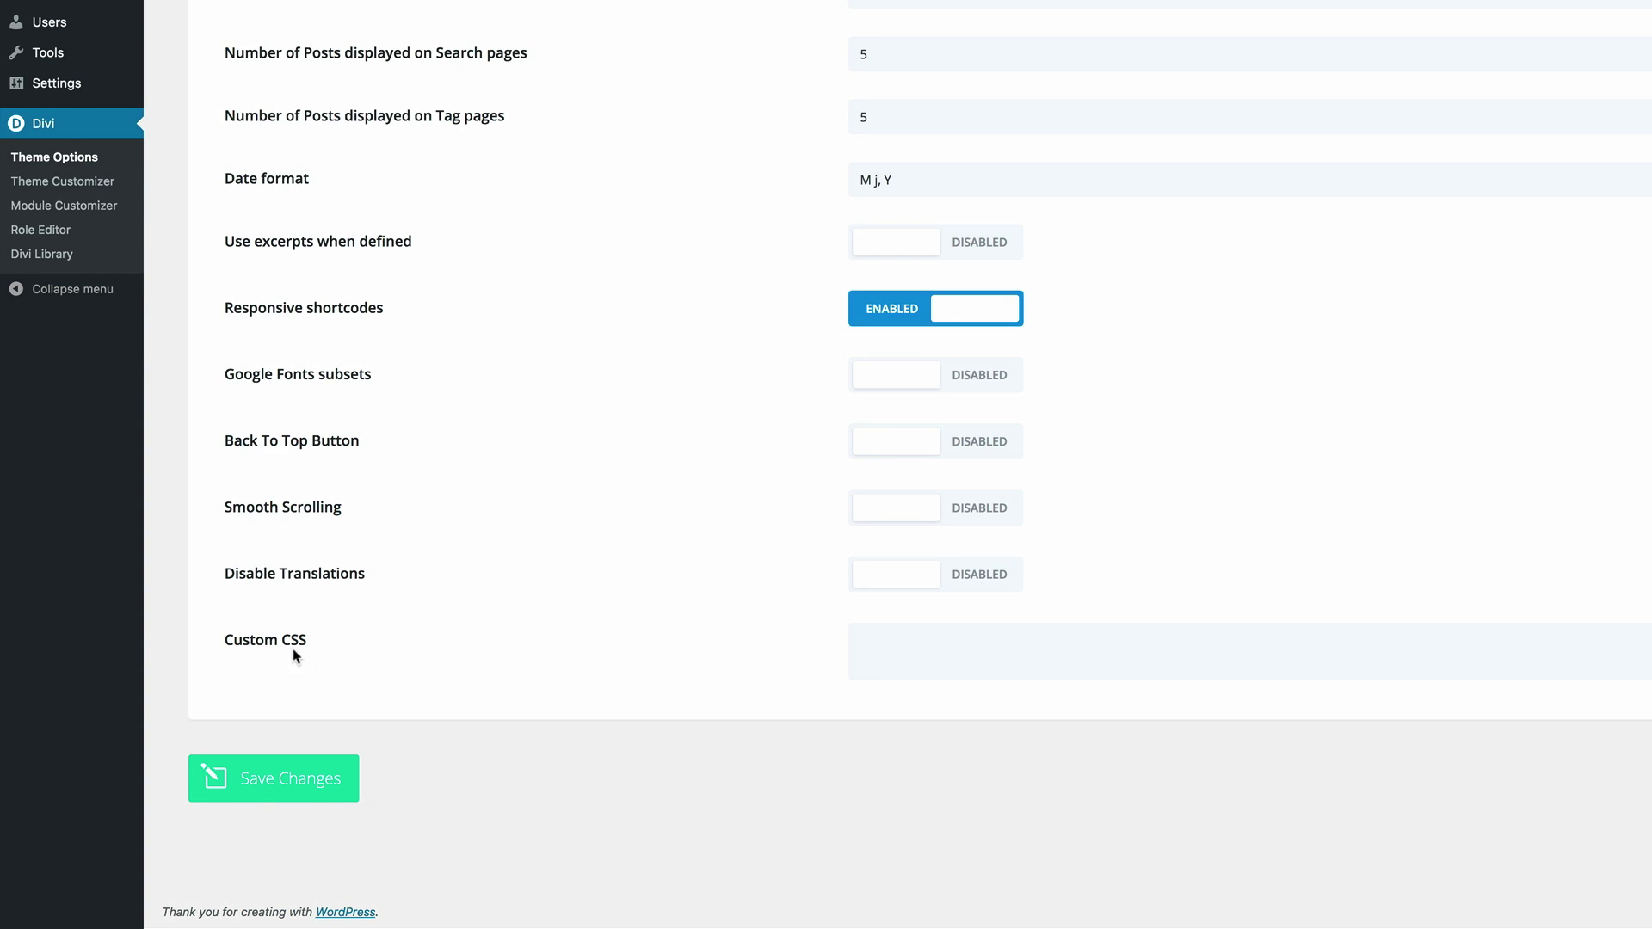
{"action": "left_click", "coordinate": [882, 661]}
{"action": "key", "text": "ctrl+v"}
{"action": "left_click", "coordinate": [301, 783]}
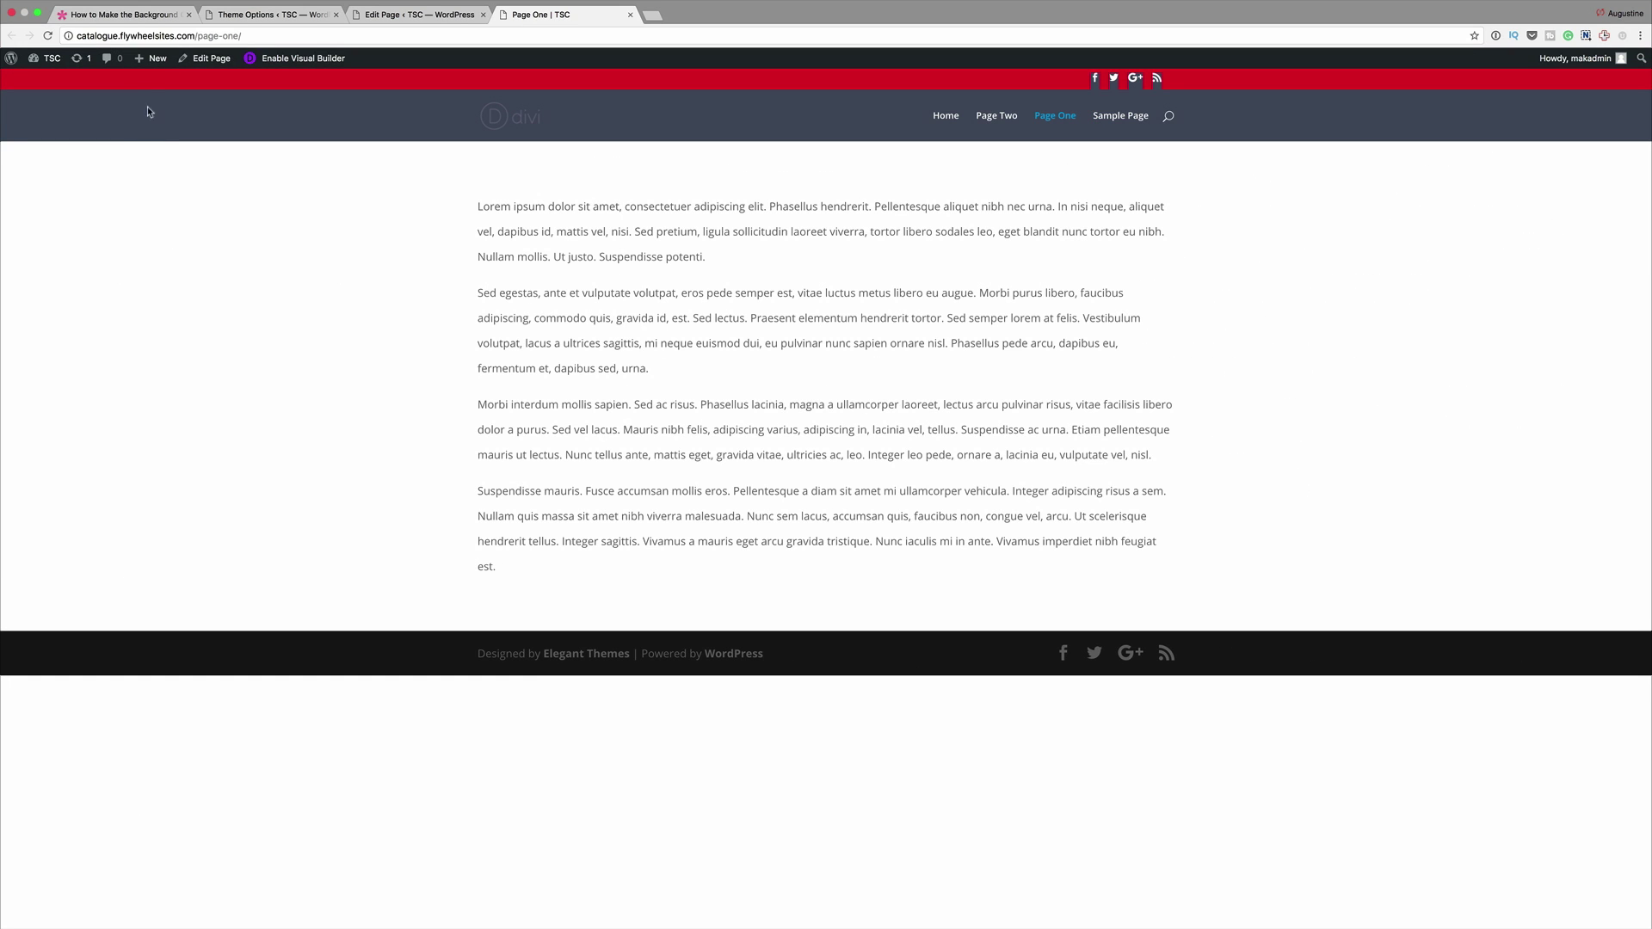
{"action": "left_click", "coordinate": [49, 36]}
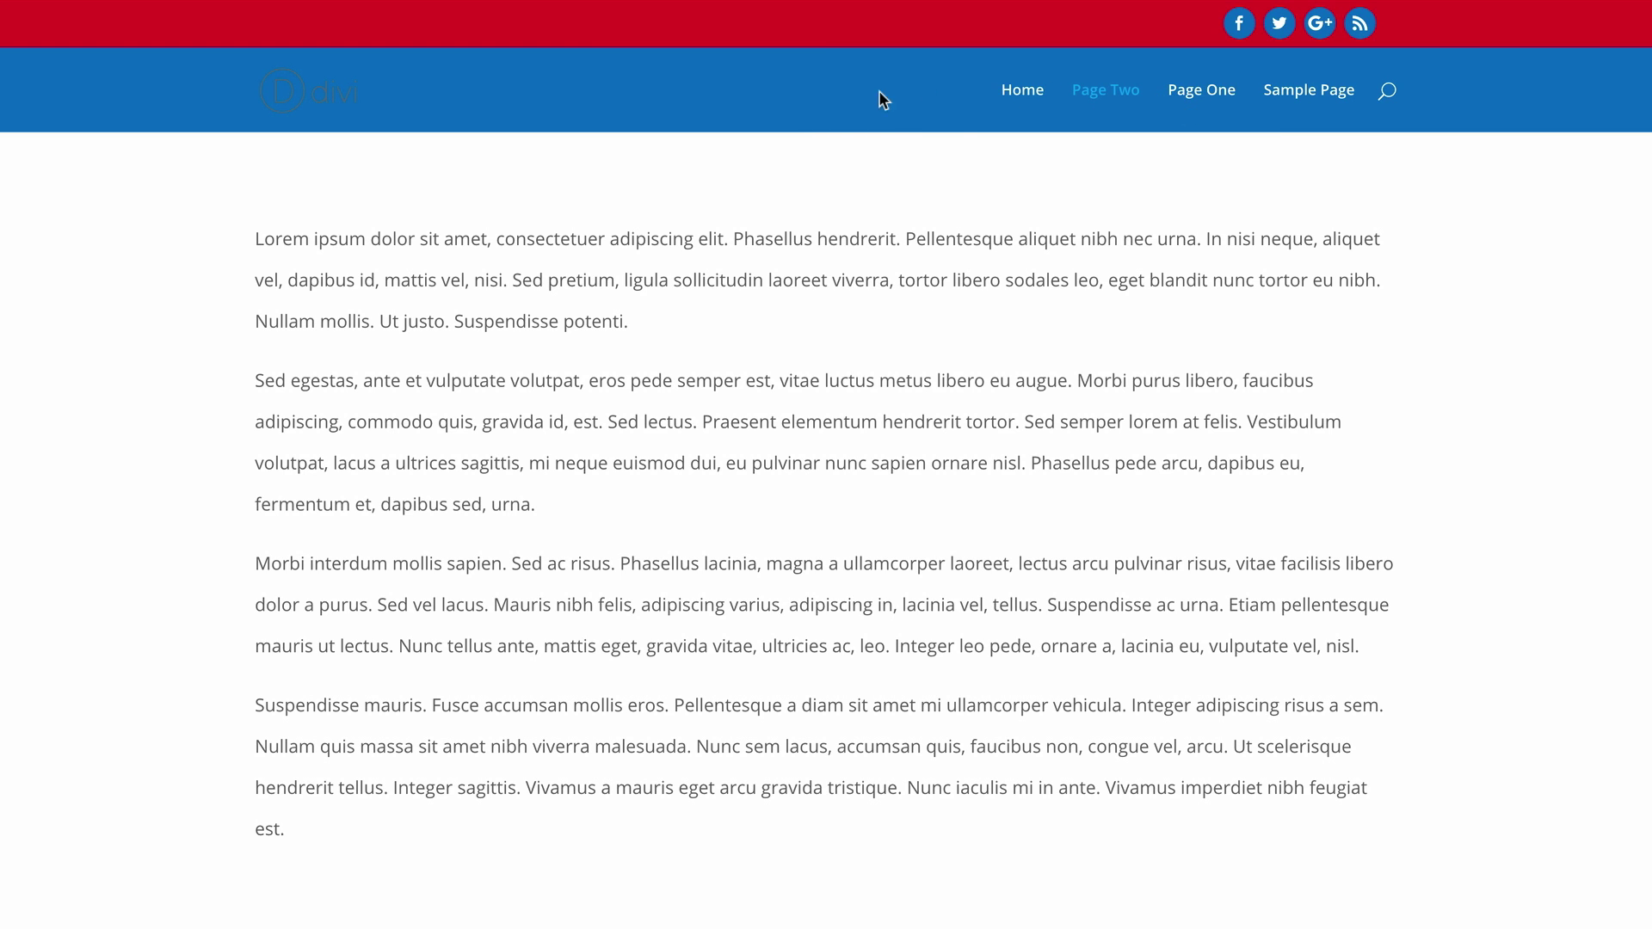
Open Page One from the menu to compare its dark grey header with Page Two's blue one.
{"action": "left_click", "coordinate": [1228, 99]}
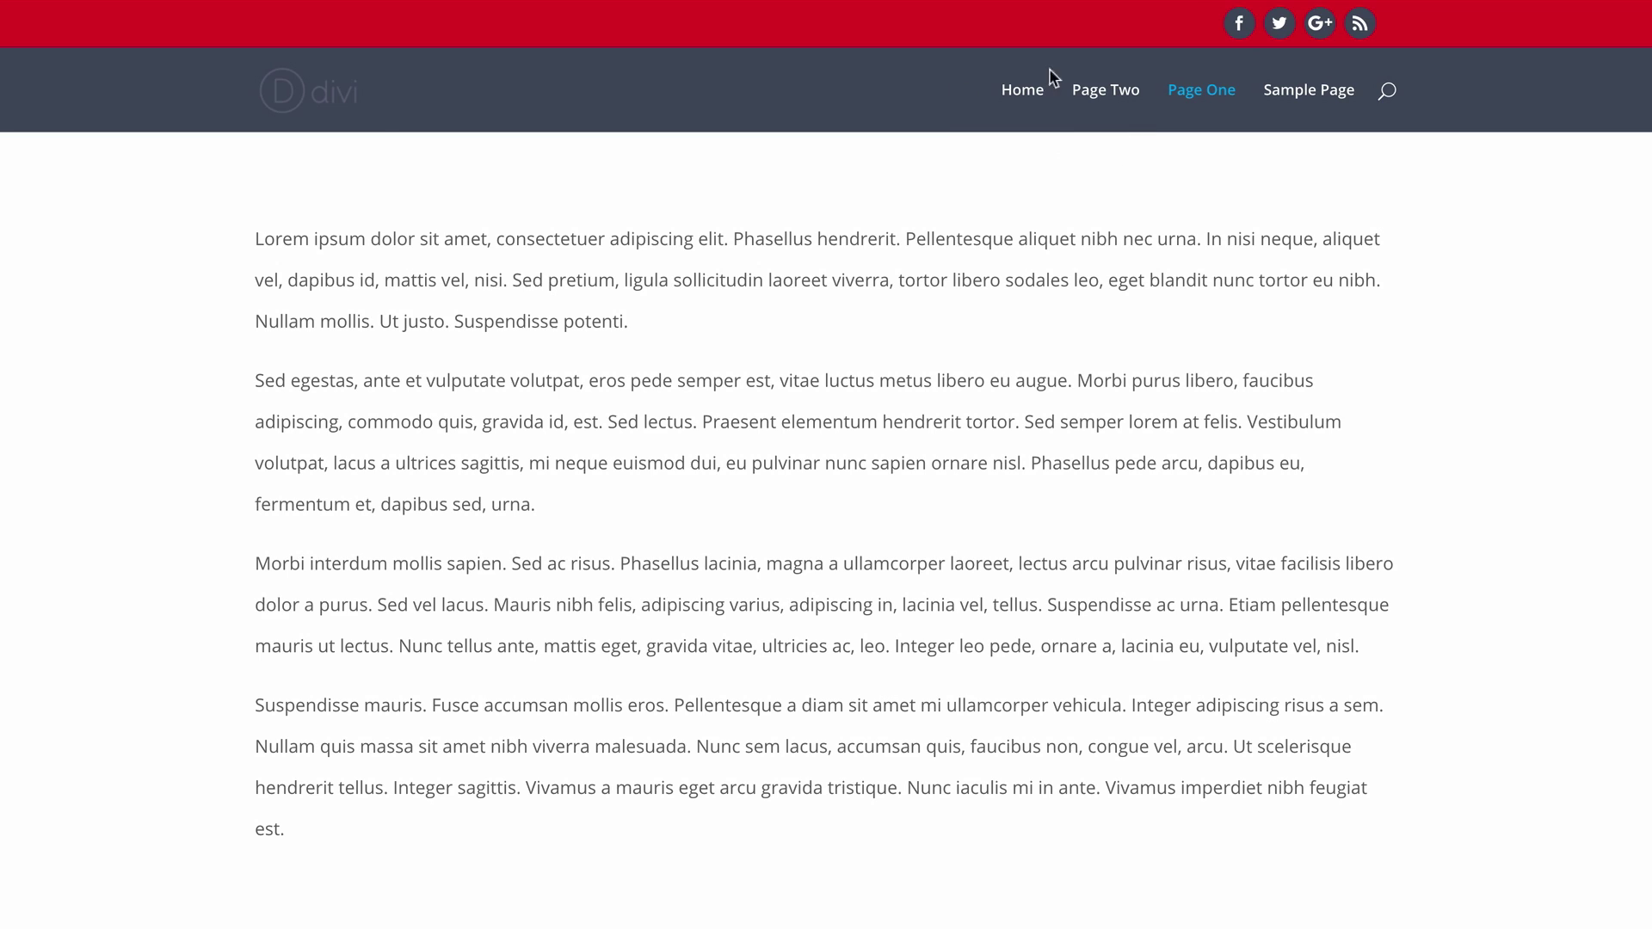